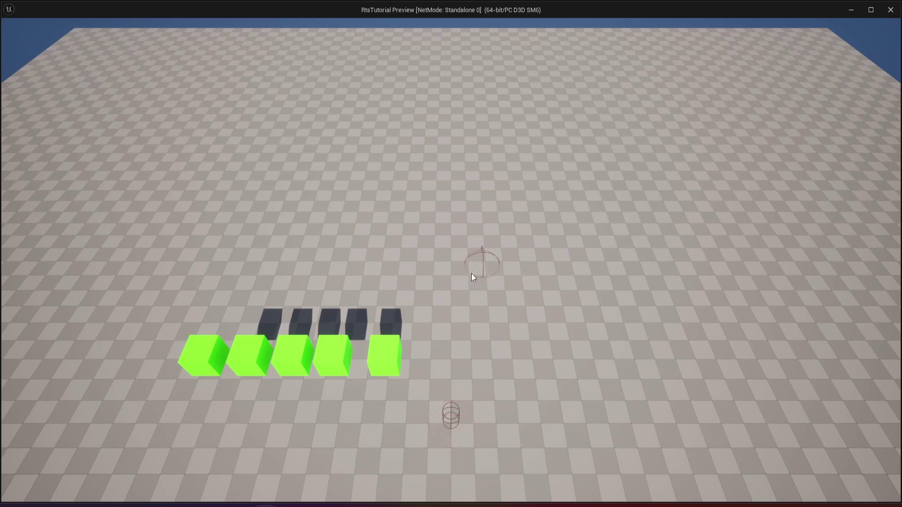
Test the drag selection on the row of cubes in the play preview, end the preview and return to the level editor
left_click_drag(489, 229, 210, 419)
key("Escape")
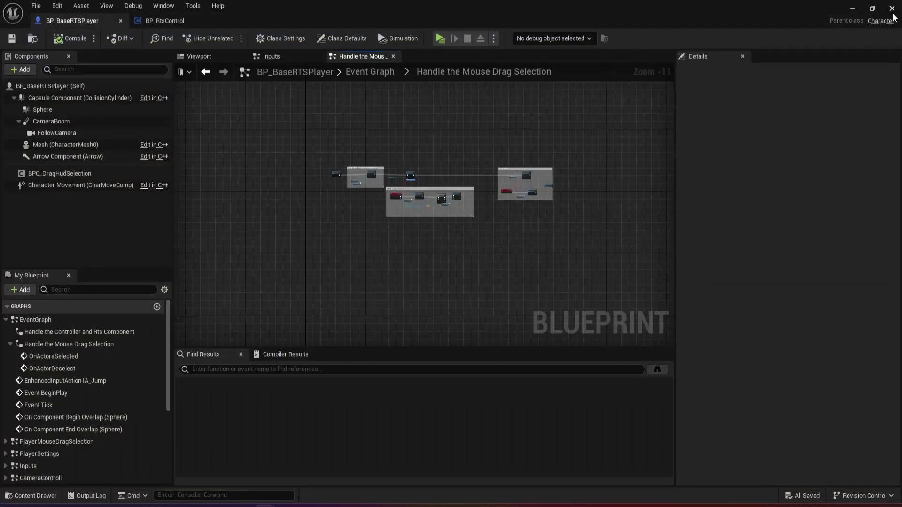
key("alt+Tab")
left_click(505, 424)
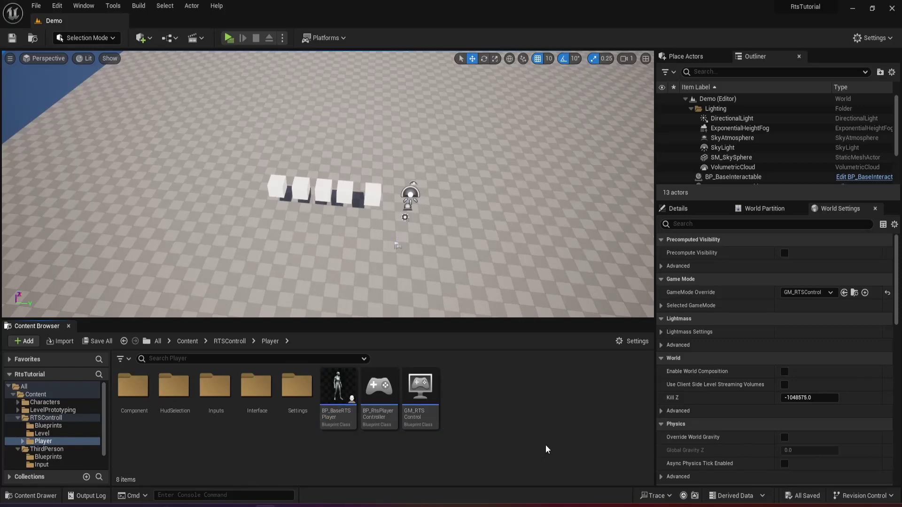
Create a folder named Widget inside the Player folder and open it
right_click(280, 459)
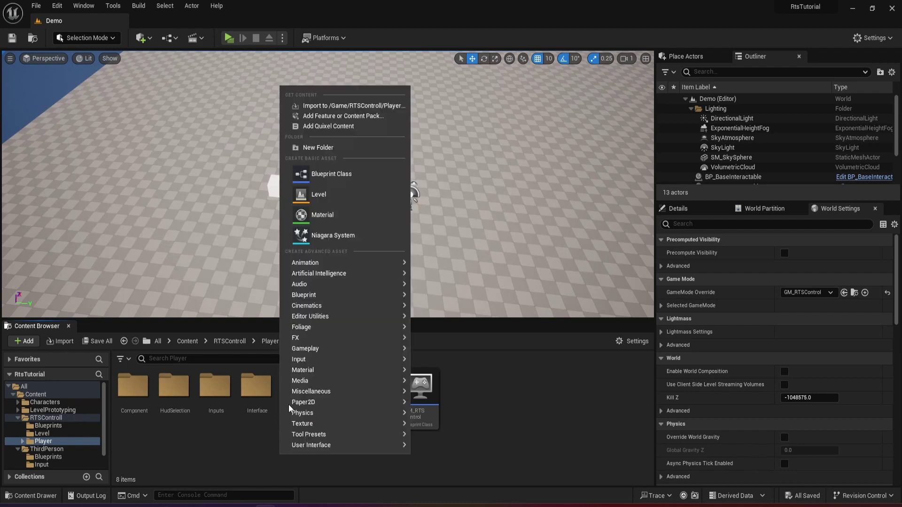
left_click(348, 148)
type("Widget")
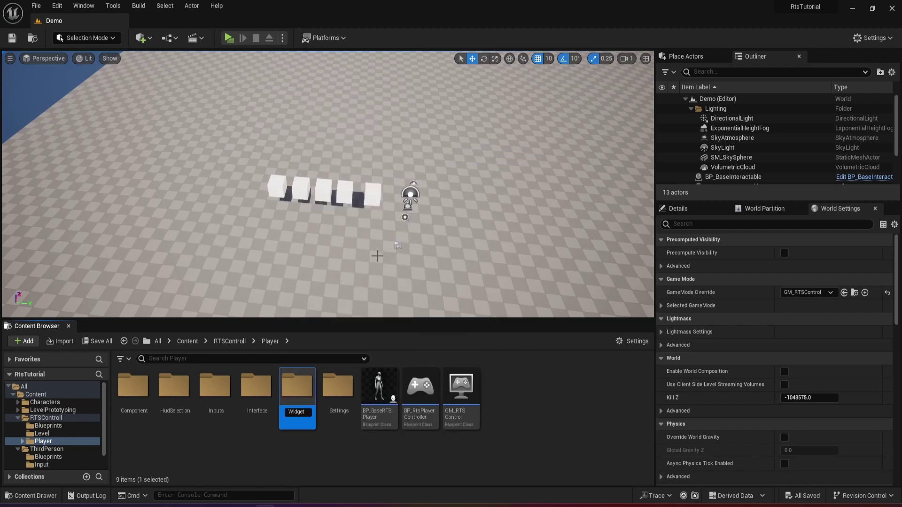
key("Return")
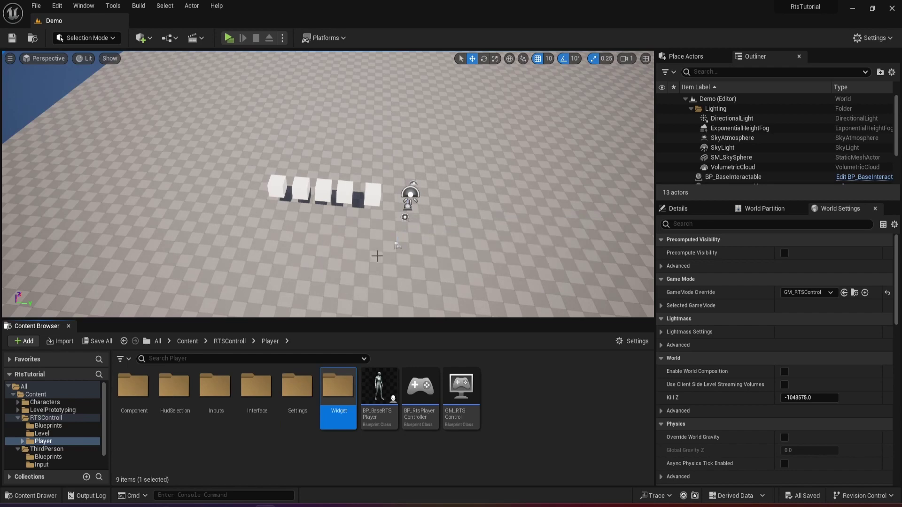
double_click(331, 394)
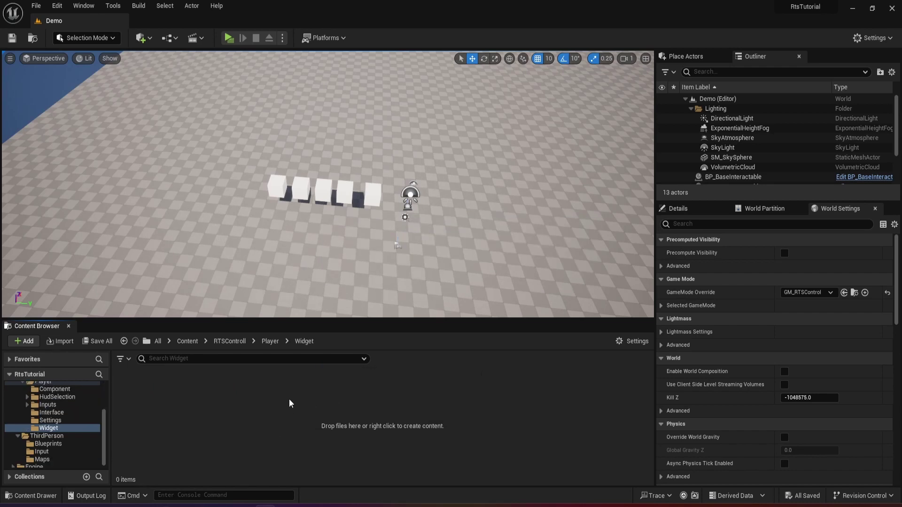
Switch to Paint and draw a large rectangle about 555 × 178 px in the upper middle of the blank canvas
right_click(260, 405)
mouse_move(353, 391)
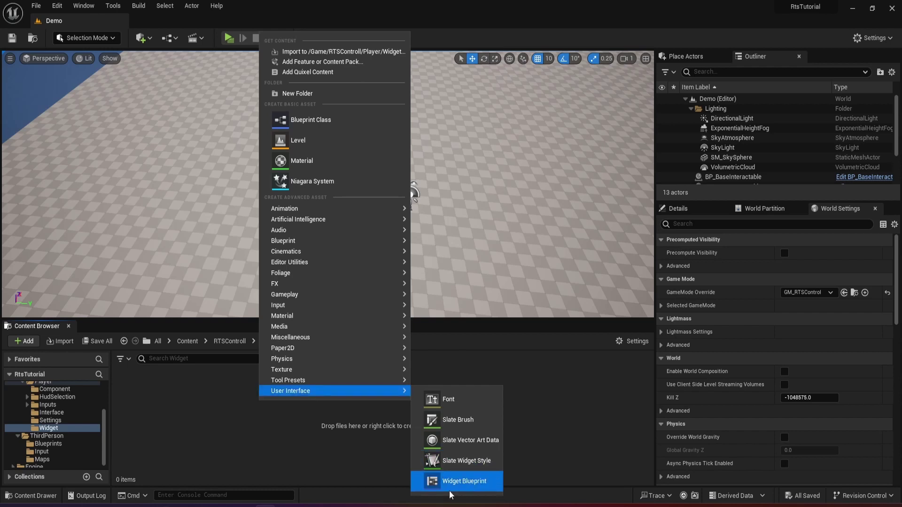
key("super")
type("paint")
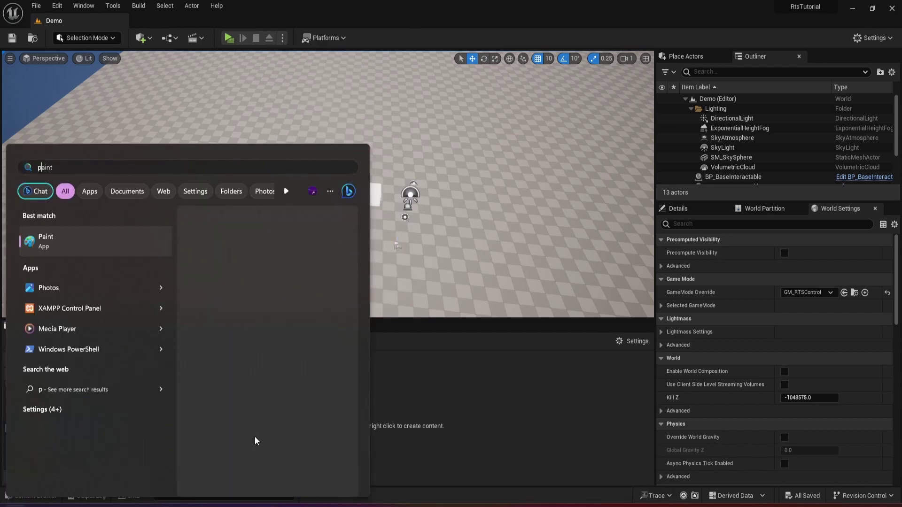
key("Return")
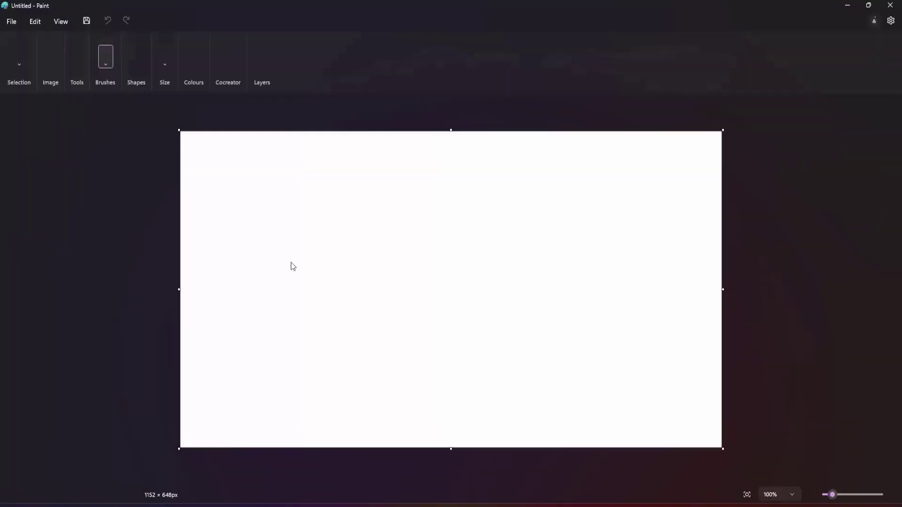
left_click(250, 45)
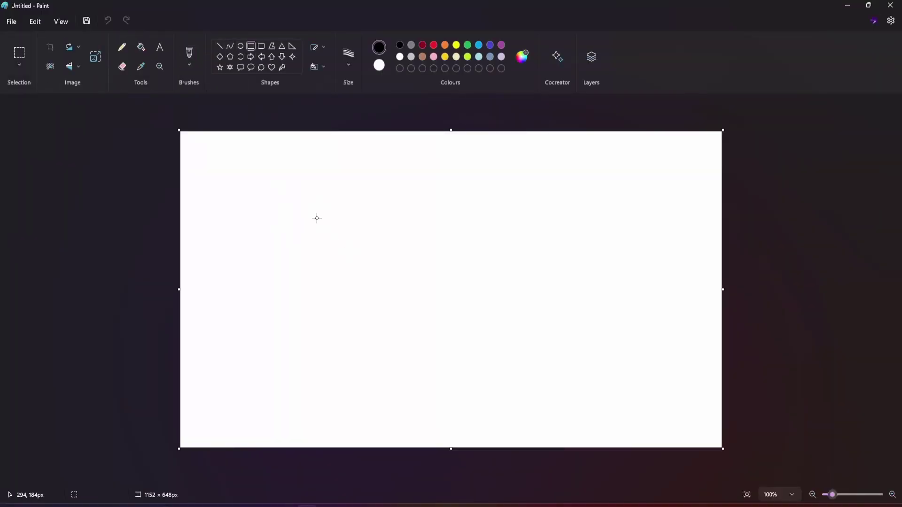
left_click_drag(326, 201, 588, 288)
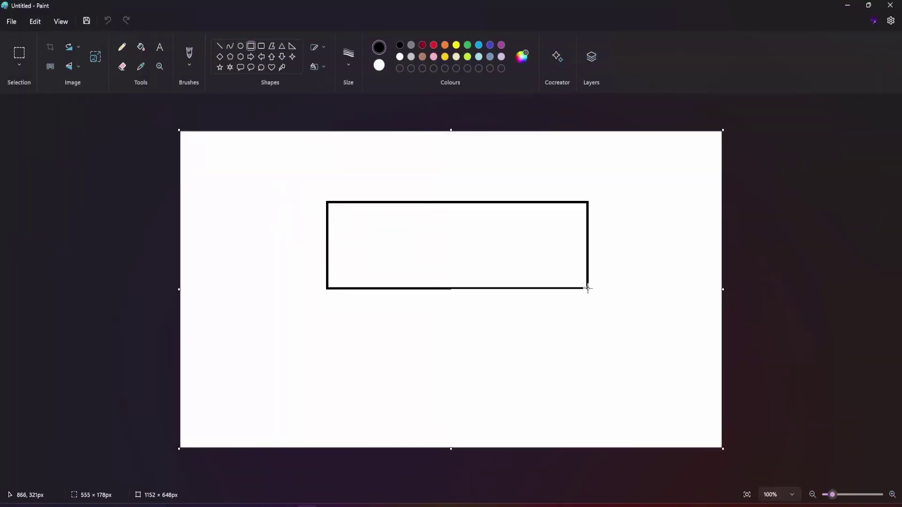
left_click(287, 188)
Draw three smaller rectangles inside the large one, about 289 × 66 px, 140 × 60 px and 441 × 43 px
left_click_drag(341, 219, 452, 231)
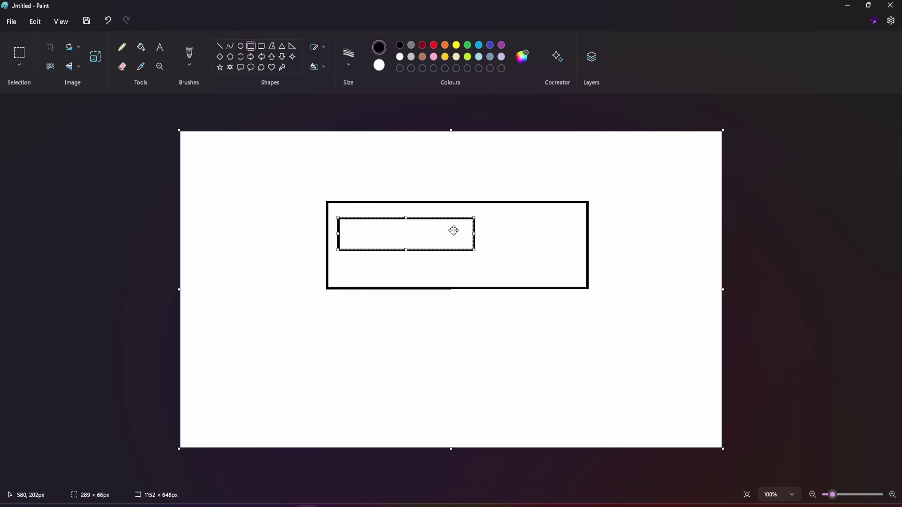
left_click(509, 223)
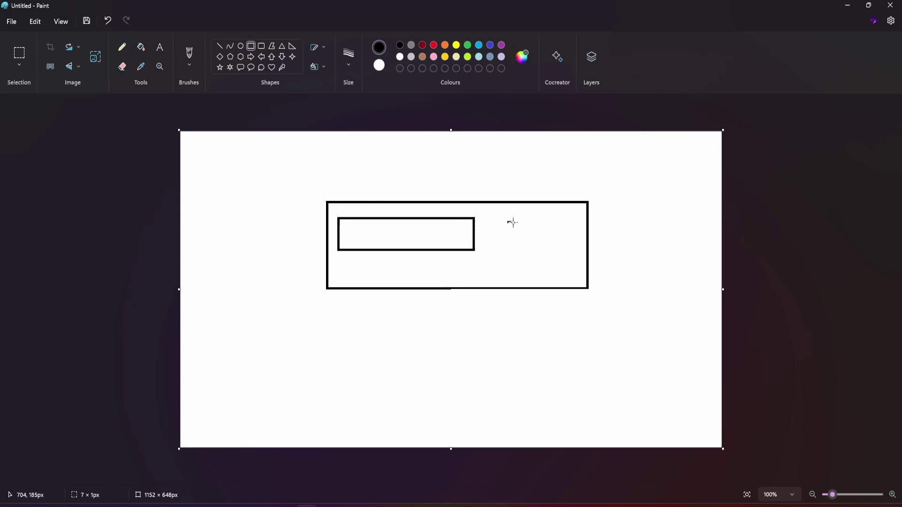
mouse_move(508, 223)
left_mouse_down()
mouse_move(578, 254)
mouse_move(540, 235)
left_mouse_up()
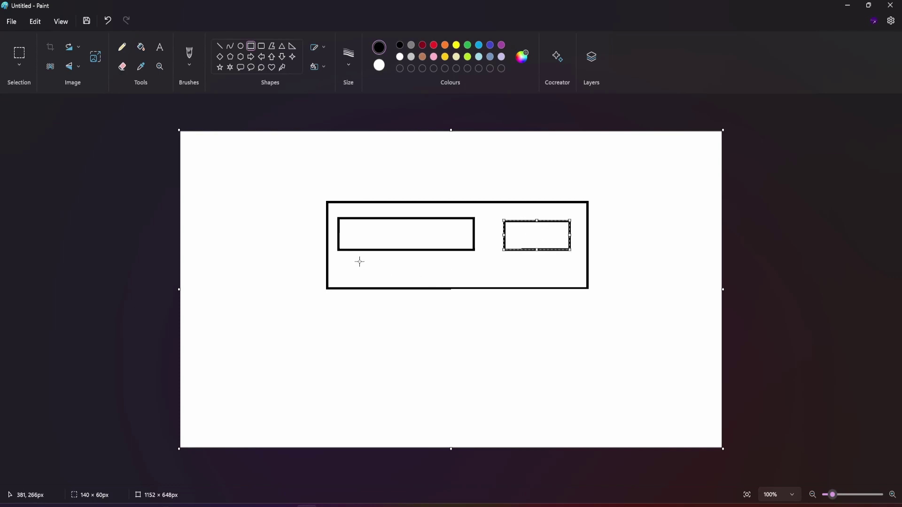
left_click_drag(349, 261, 557, 282)
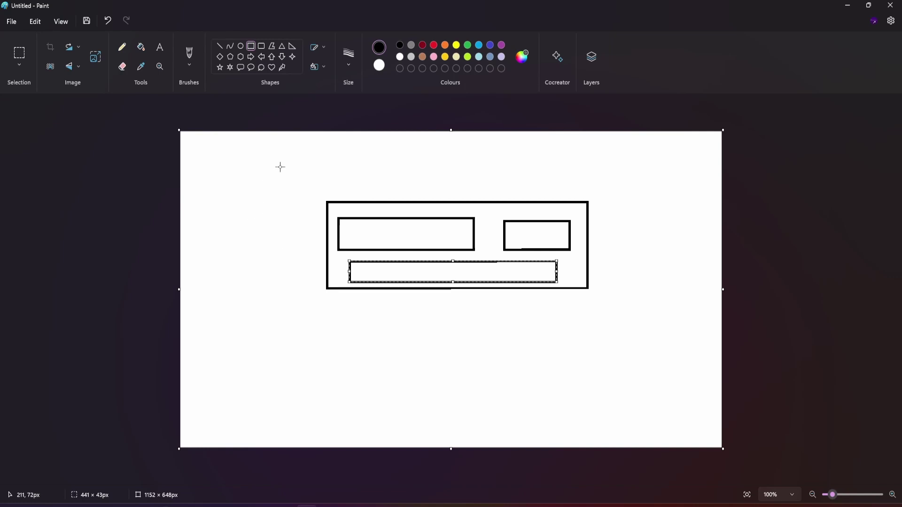
Draw a tall rectangle about 178 × 528 px along the canvas's left edge, with five small rectangles stacked inside it
left_click_drag(272, 139, 190, 396)
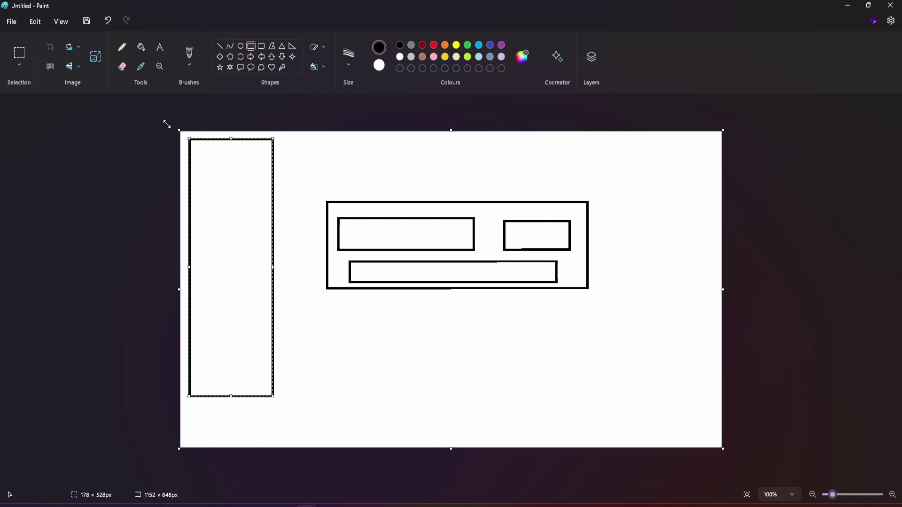
left_click(353, 143)
left_click_drag(199, 150, 252, 165)
left_click_drag(203, 182, 253, 193)
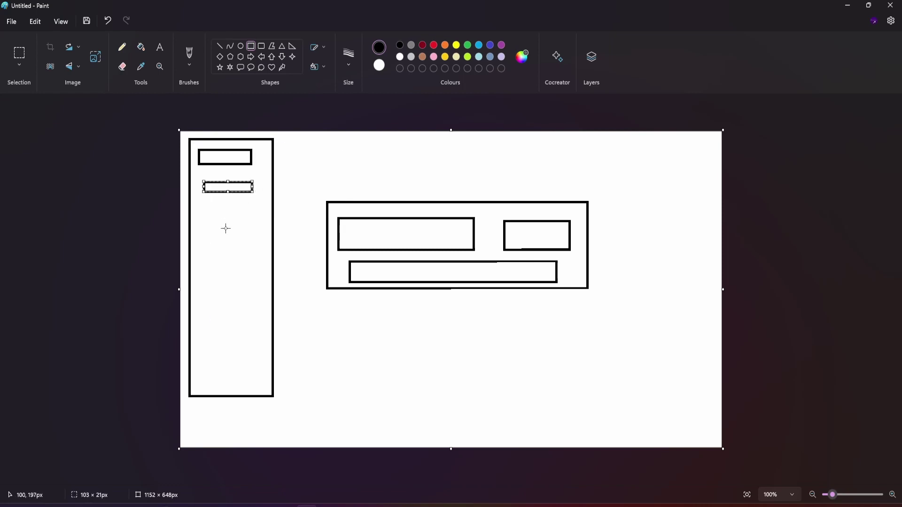
left_click_drag(200, 225, 252, 249)
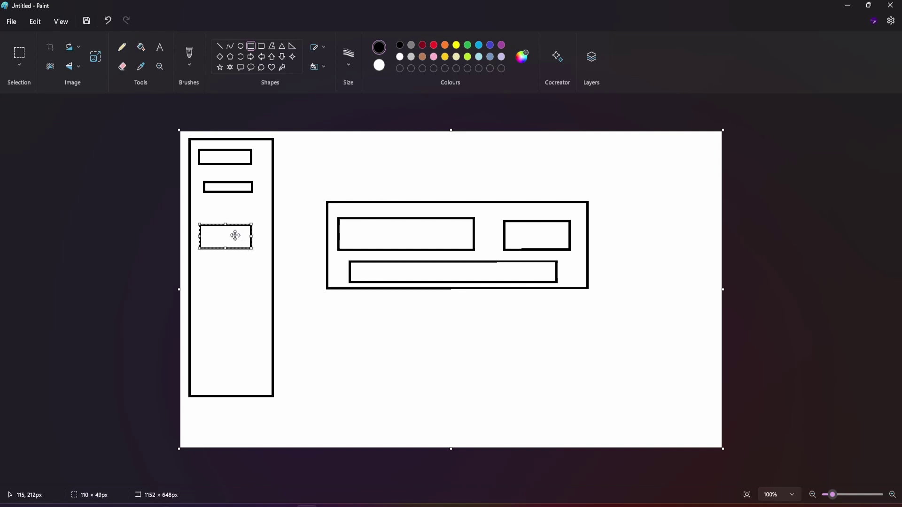
left_click_drag(207, 273, 242, 286)
left_click_drag(218, 334, 254, 344)
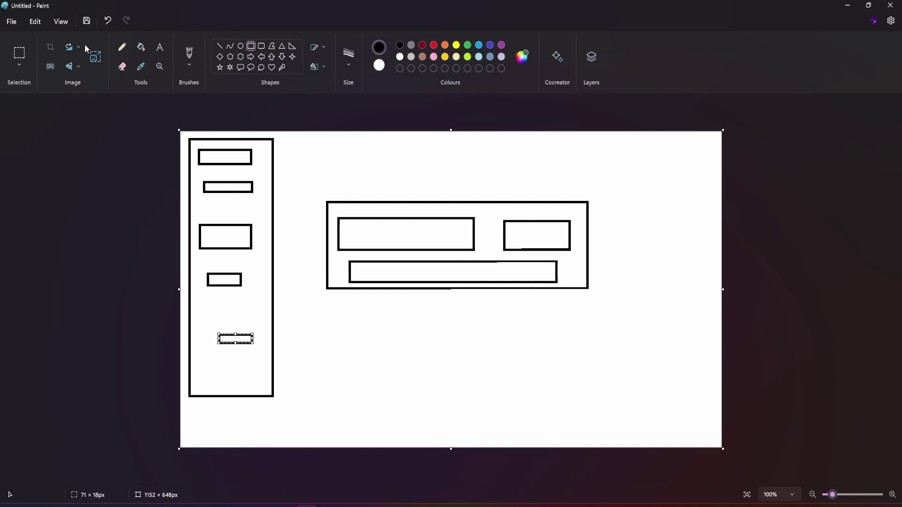
Move the large rectangle group to the canvas's upper-right corner, then close Paint without saving the sketch
left_click(19, 54)
left_click_drag(617, 179, 280, 342)
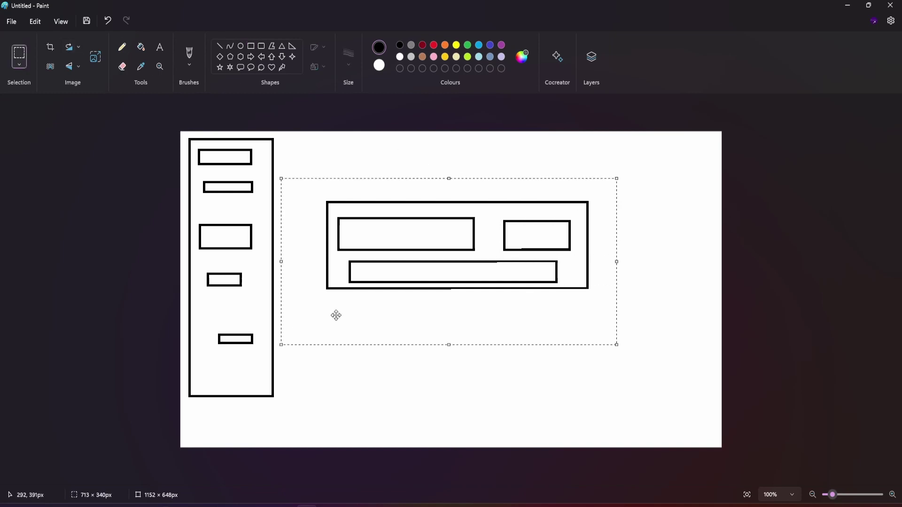
left_click_drag(379, 213, 497, 166)
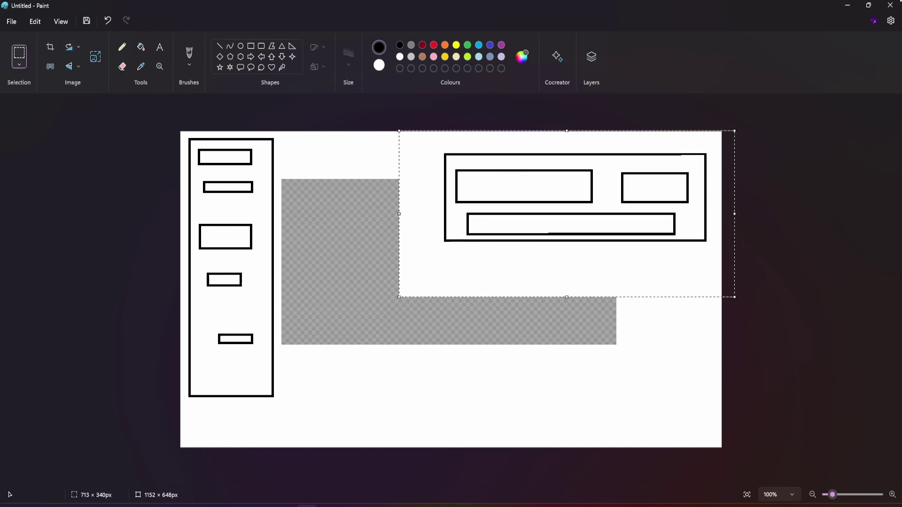
left_click(890, 5)
left_click(446, 290)
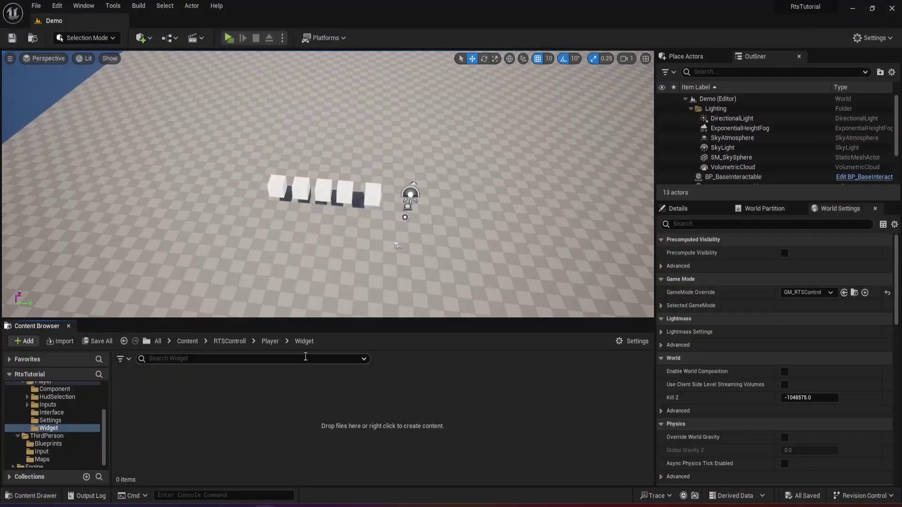
Create a Widget Blueprint based on User Widget in the Widget folder, name it WBP_MainCanvas and open it
right_click(234, 385)
mouse_move(301, 373)
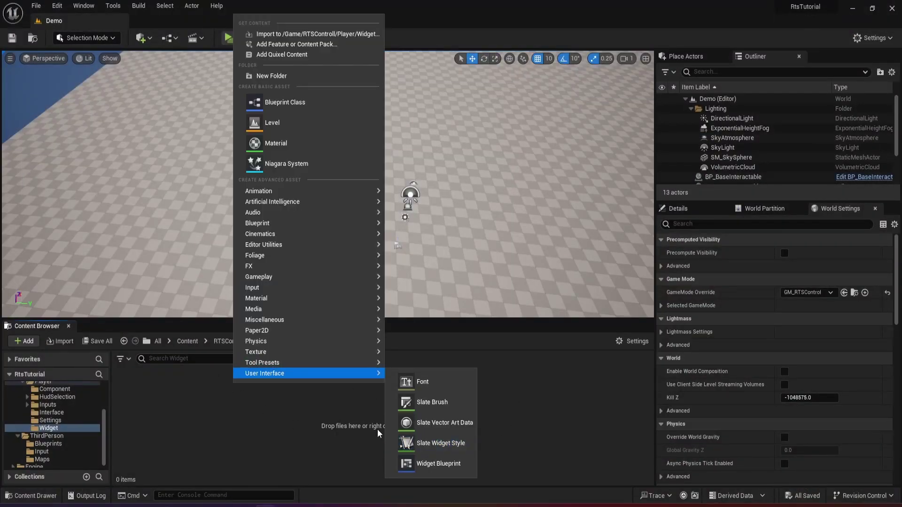
left_click(428, 464)
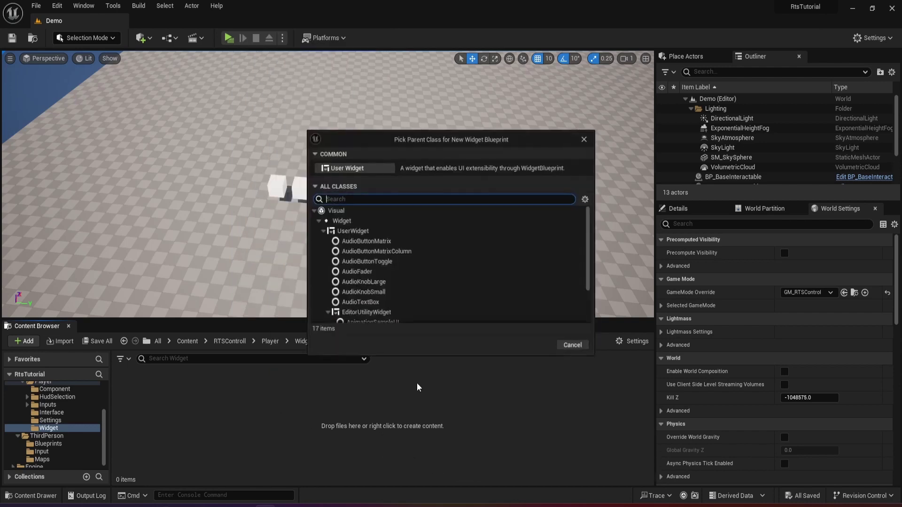
left_click(351, 172)
type("WBP_")
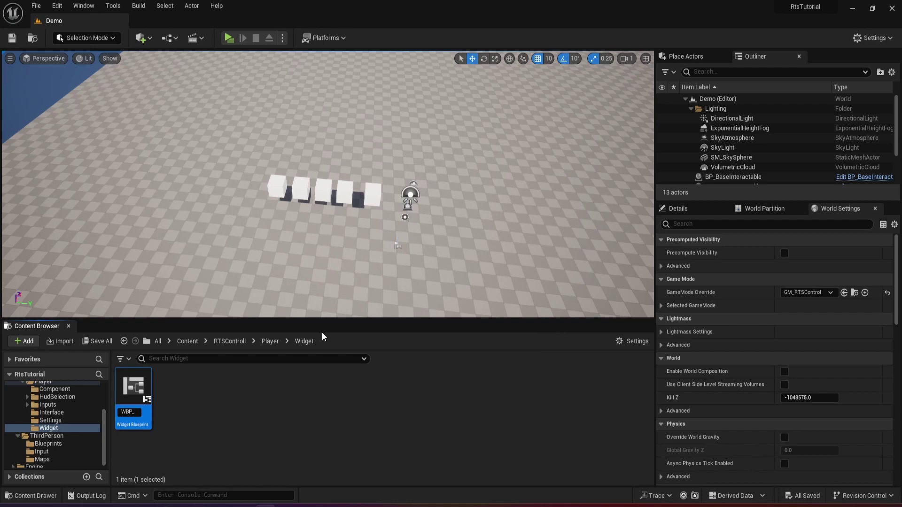
type("Main")
type("Canvas")
key("Return")
key("Return")
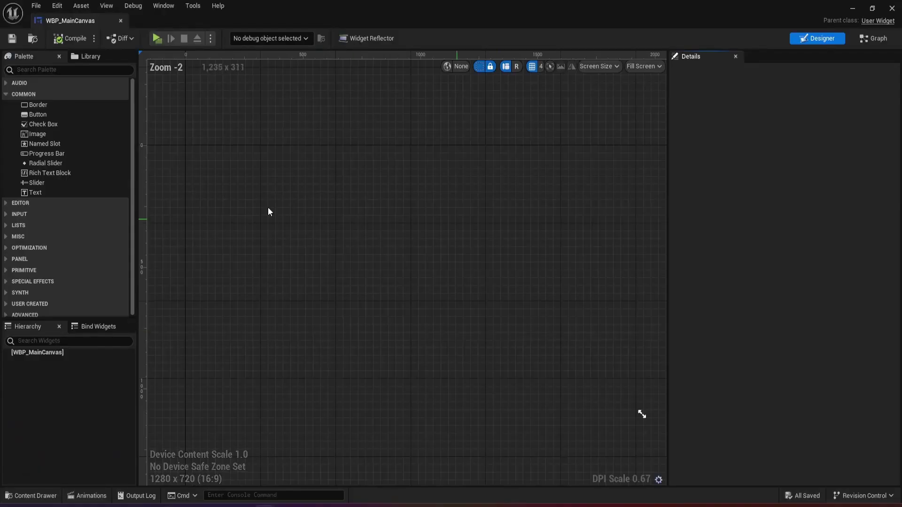
Add a Canvas Panel as the root of the WBP_MainCanvas widget
left_click(27, 69)
type("canvas")
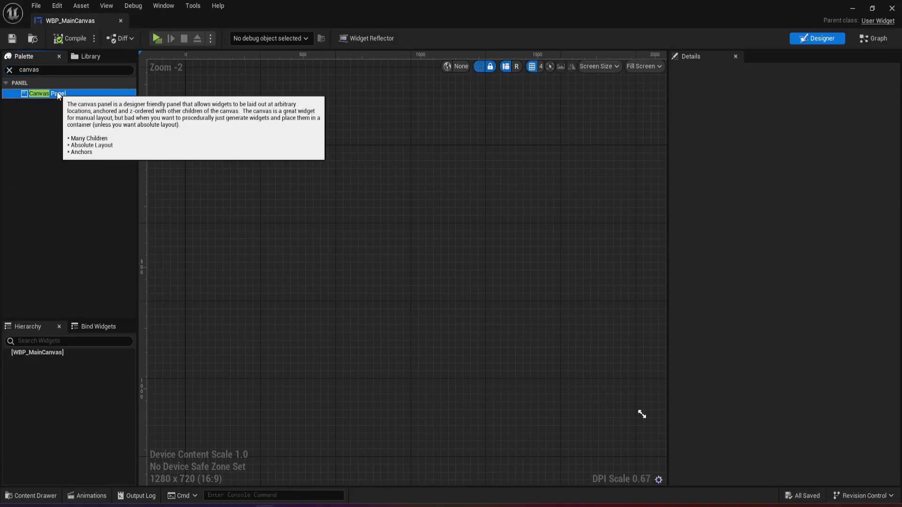
left_click_drag(47, 93, 301, 279)
Rename the canvas panel to Main, make it a variable, and save and compile the widget
double_click(49, 360)
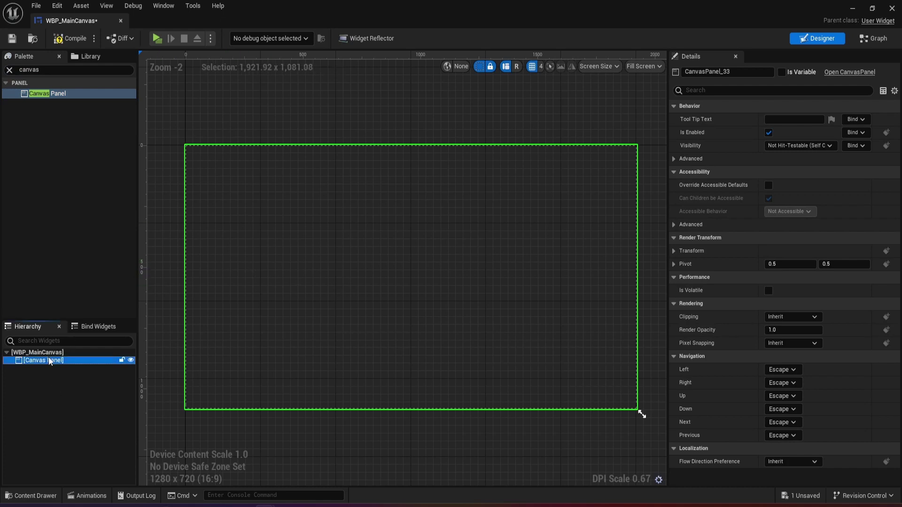
type("Main")
key("Return")
key("ctrl+s")
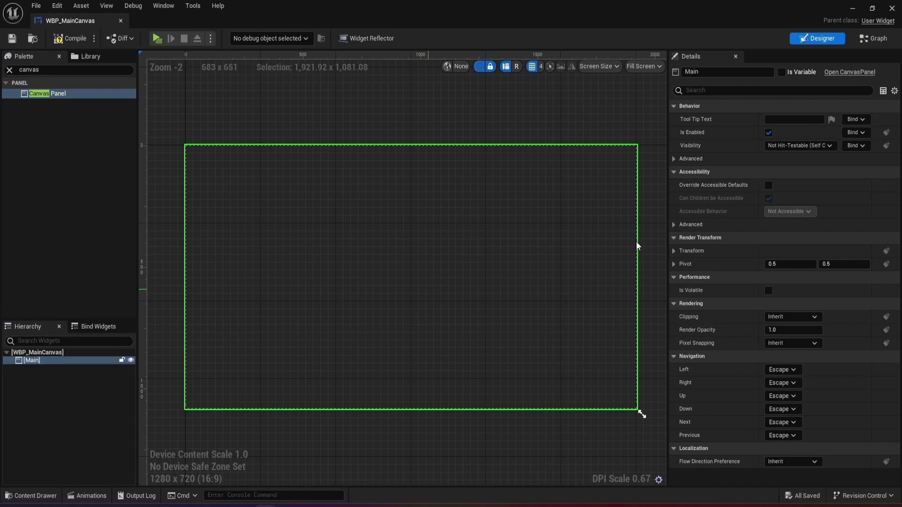
left_click(782, 72)
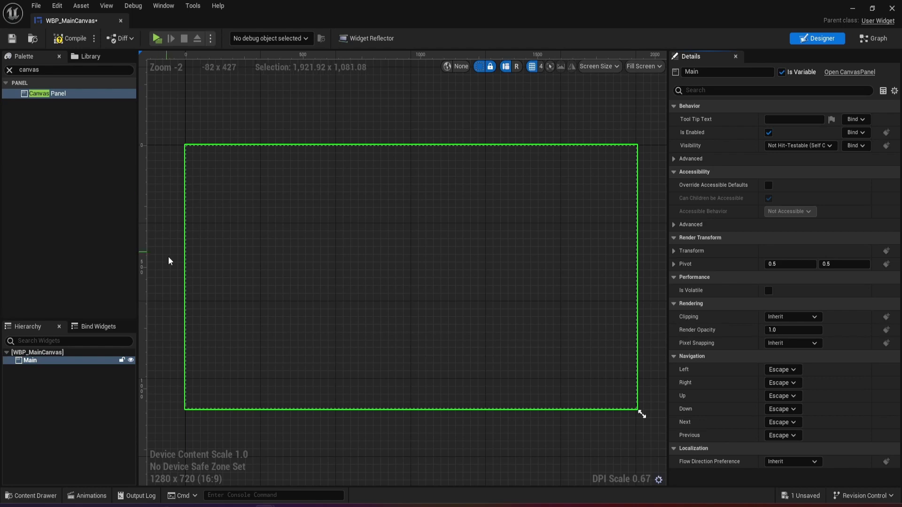
left_click(60, 38)
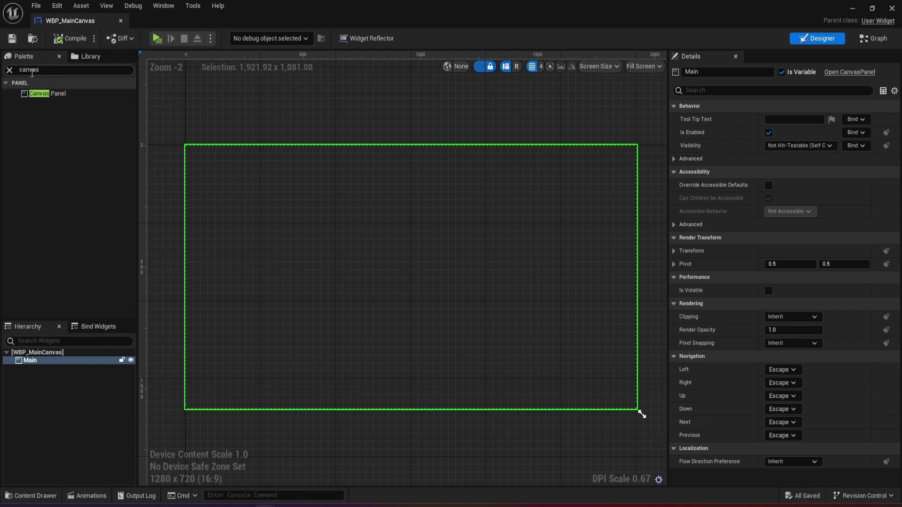
Add two Borders to Main: one 100 × 40 near the upper-left corner, one about 422 × 140 near the upper-right corner
left_click(9, 70)
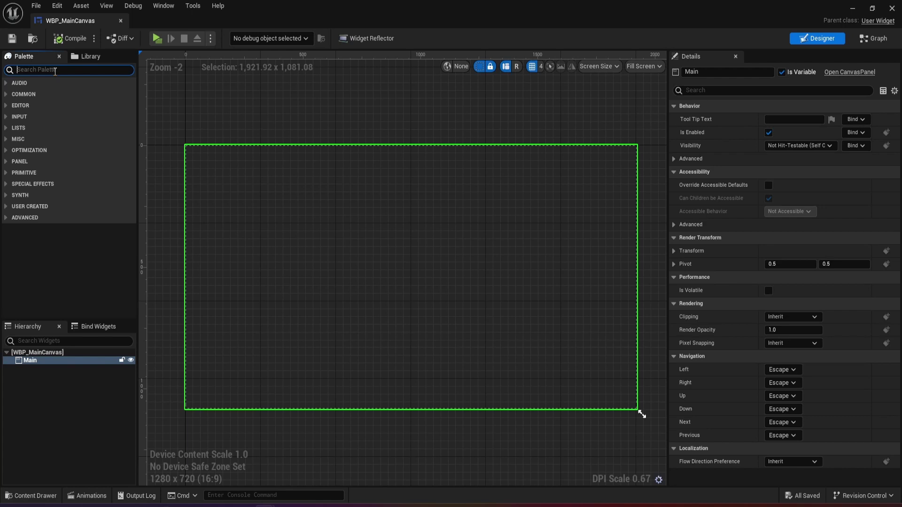
type("bor")
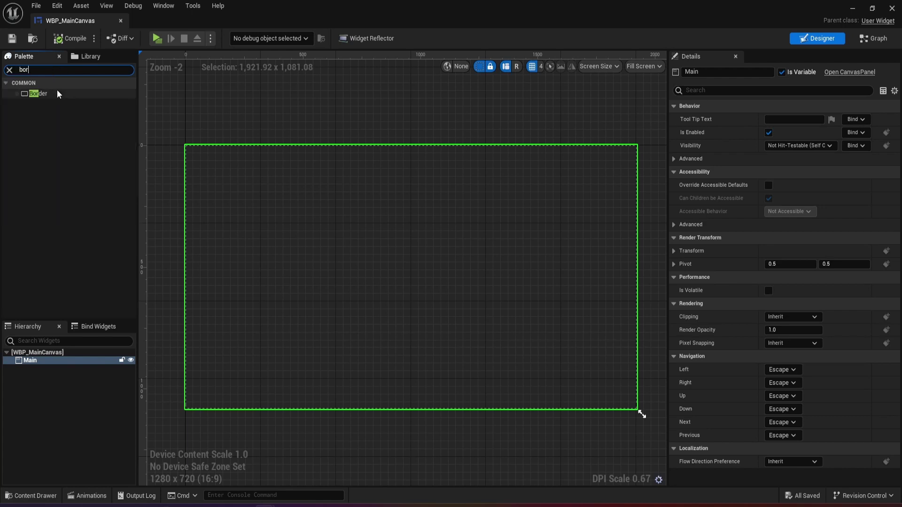
left_click_drag(50, 95, 196, 168)
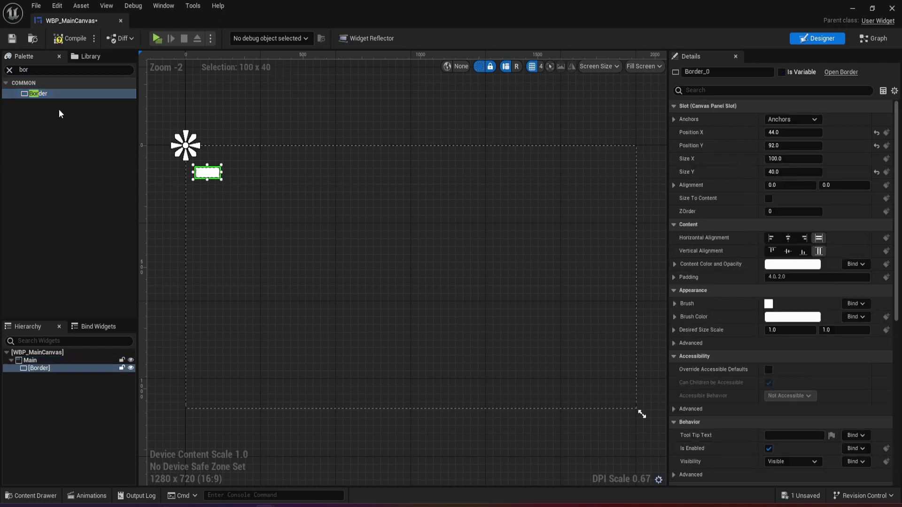
left_click_drag(32, 99, 522, 198)
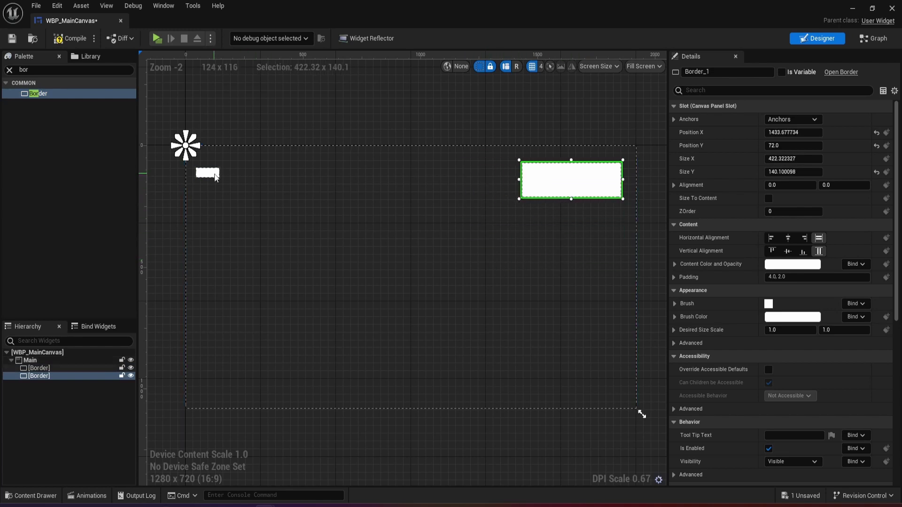
Resize the border near the canvas's upper-left corner to about 923 × 64 and move it to position 20, 12
left_click(220, 179)
left_click_drag(222, 181, 279, 296)
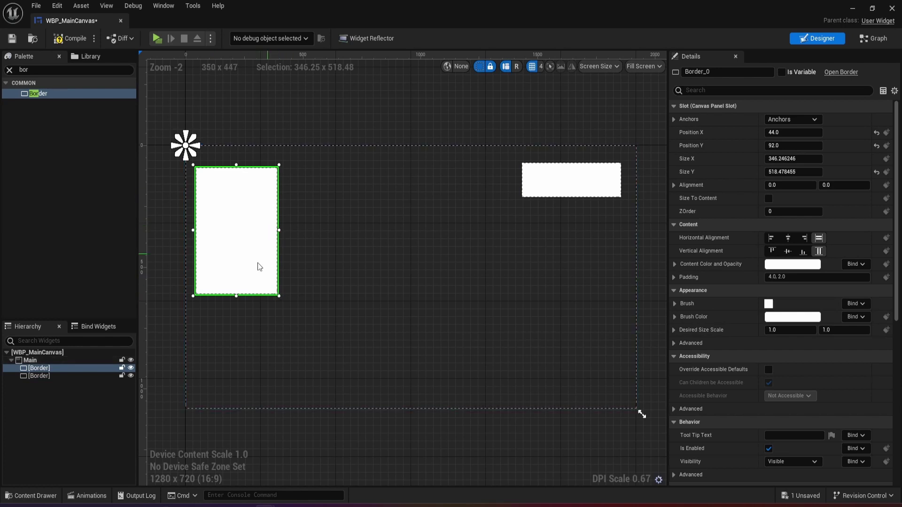
left_click(796, 119)
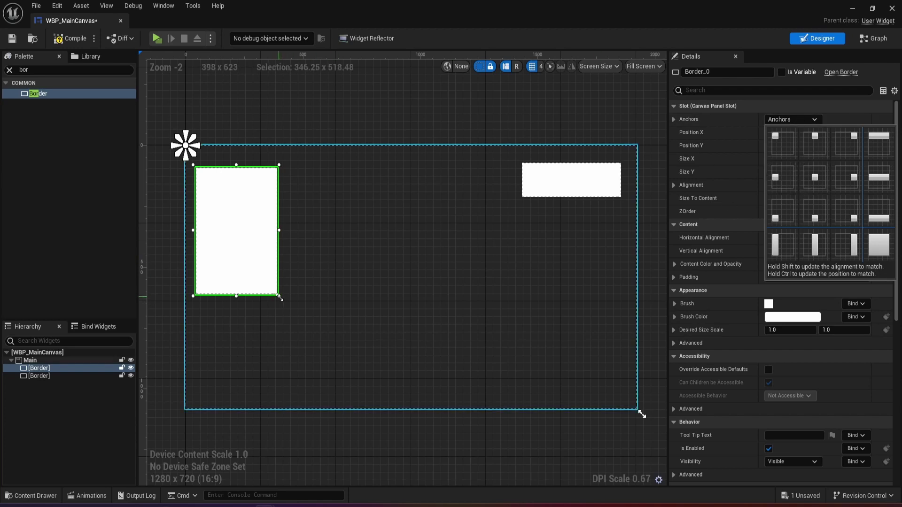
left_click_drag(279, 297, 414, 185)
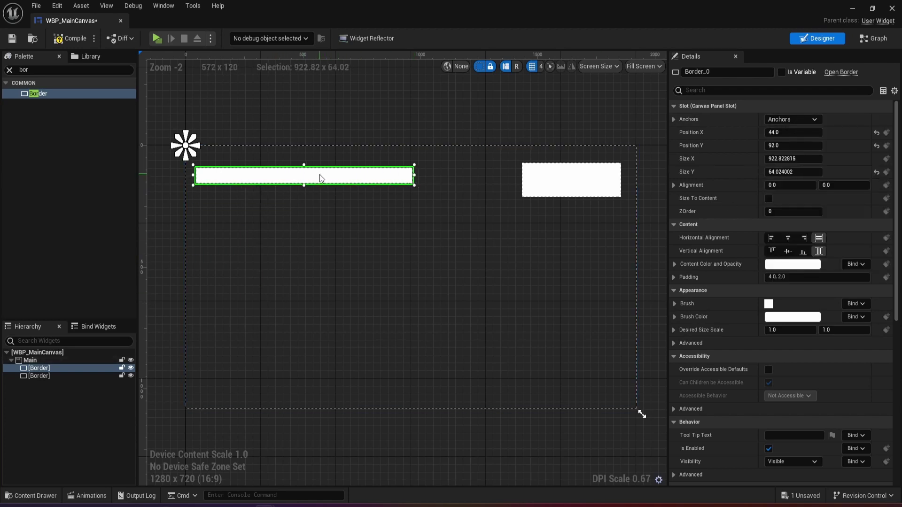
left_click_drag(319, 174, 315, 160)
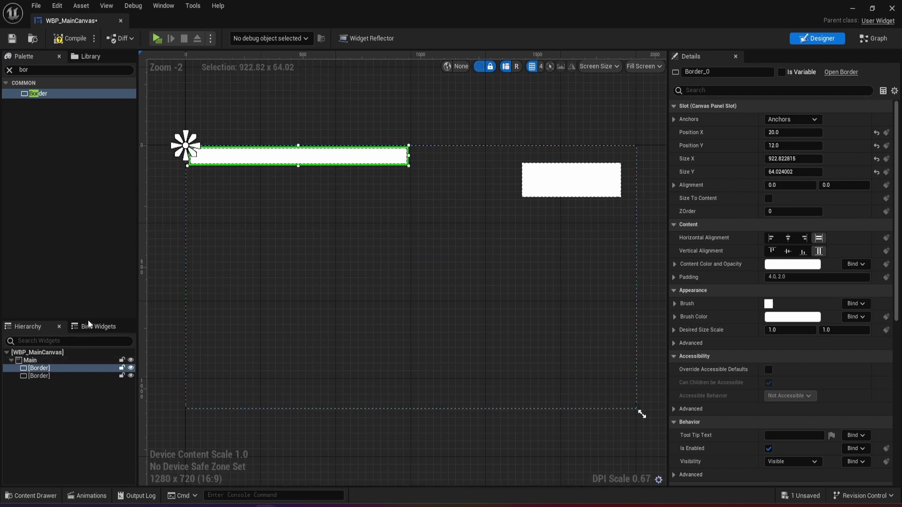
Rename the upper-left border to Resources and save the widget
left_click(30, 368)
left_click(30, 368)
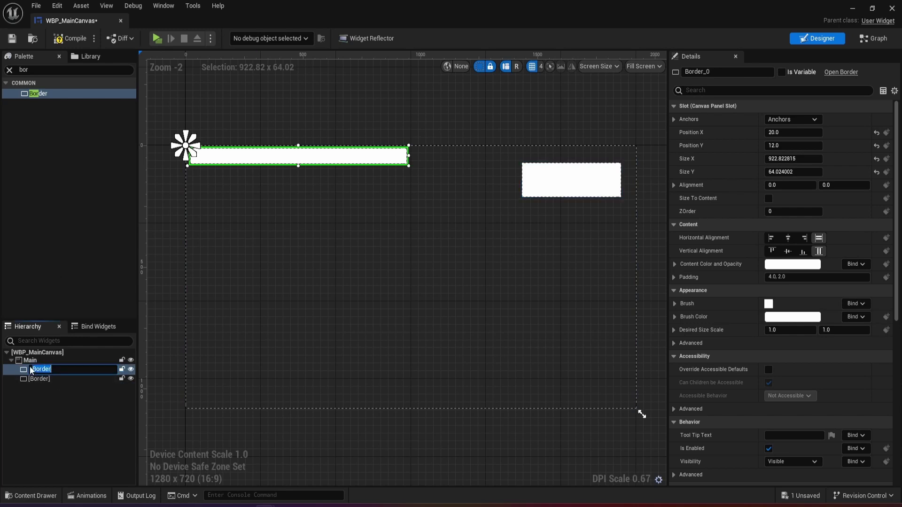
type("Resources")
key("Return")
key("ctrl+s")
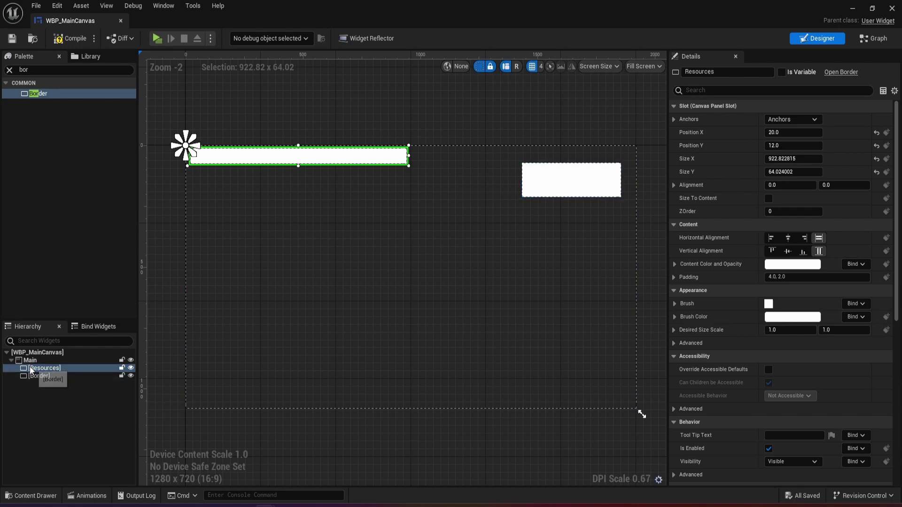
Set the Resources border's size to 800 × 64 and save the widget
left_click(782, 159)
type("800")
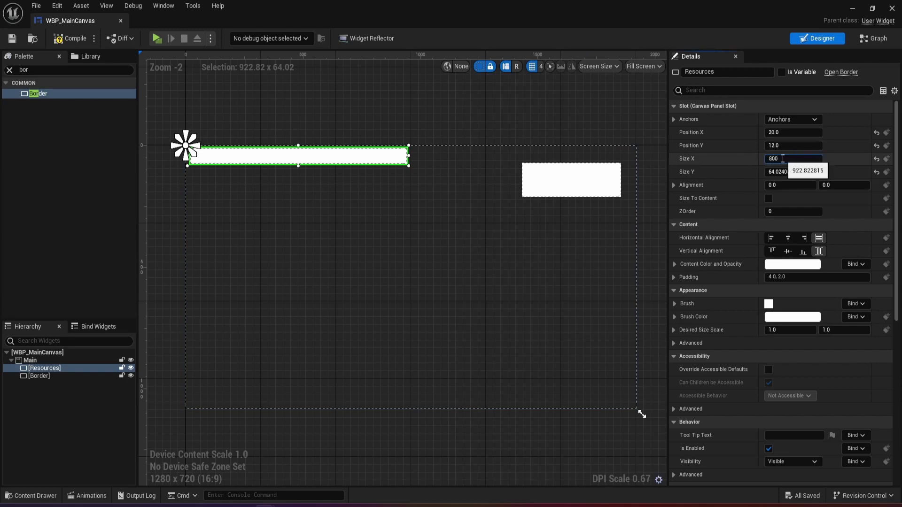
key("Tab")
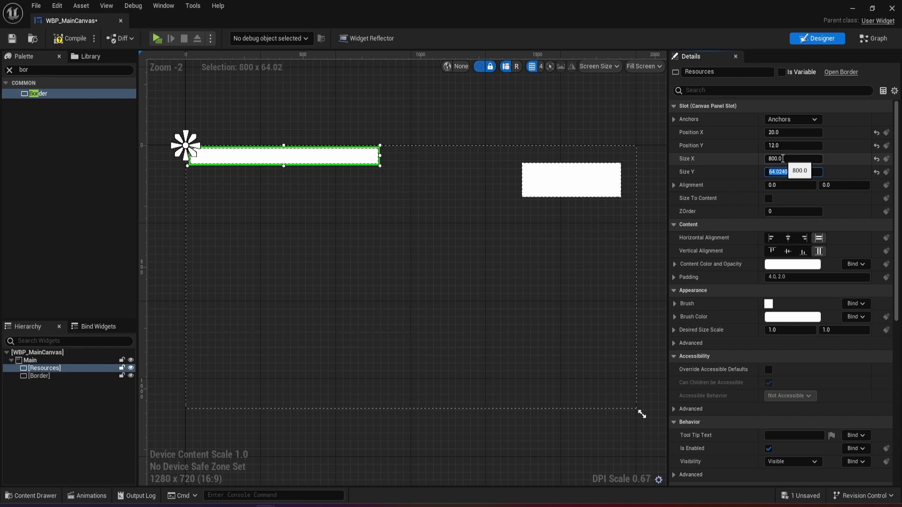
type("64")
key("Return")
key("ctrl+s")
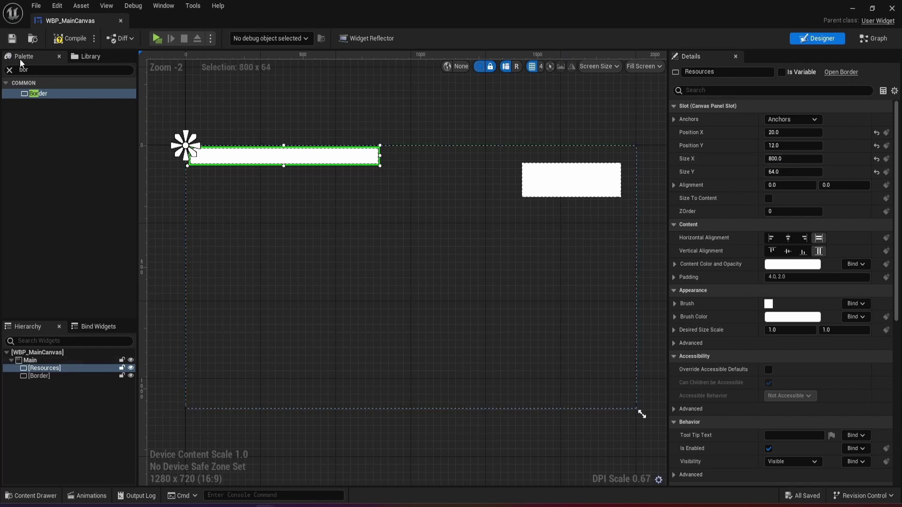
Anchor the Resources border to the canvas's upper-left corner and set its position to 0, 0
left_click(772, 120)
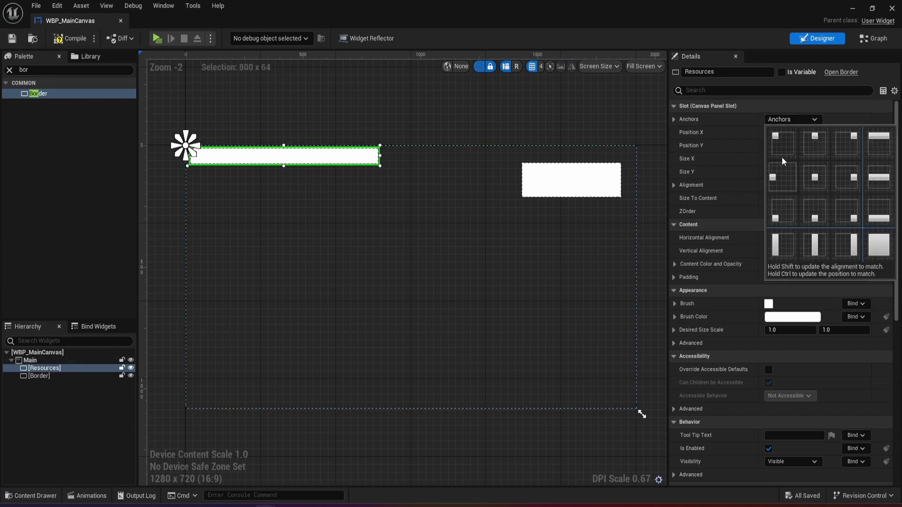
left_click(782, 147)
left_click(782, 133)
type("0")
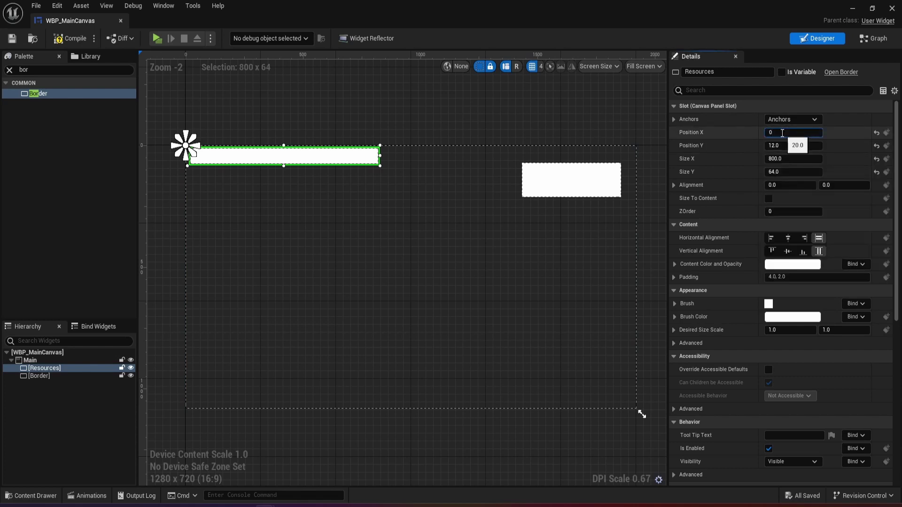
key("Tab")
type("0")
key("Tab")
key("Tab")
key("Tab")
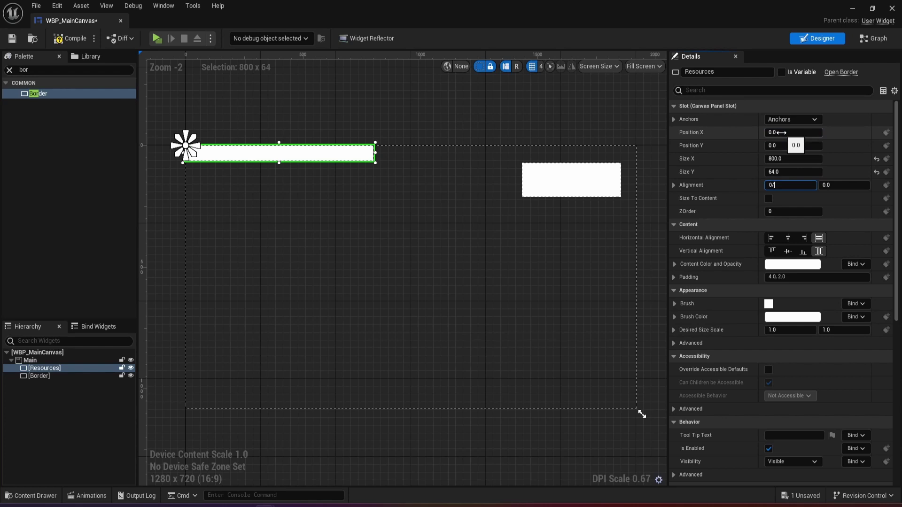
type("0.5")
key("Return")
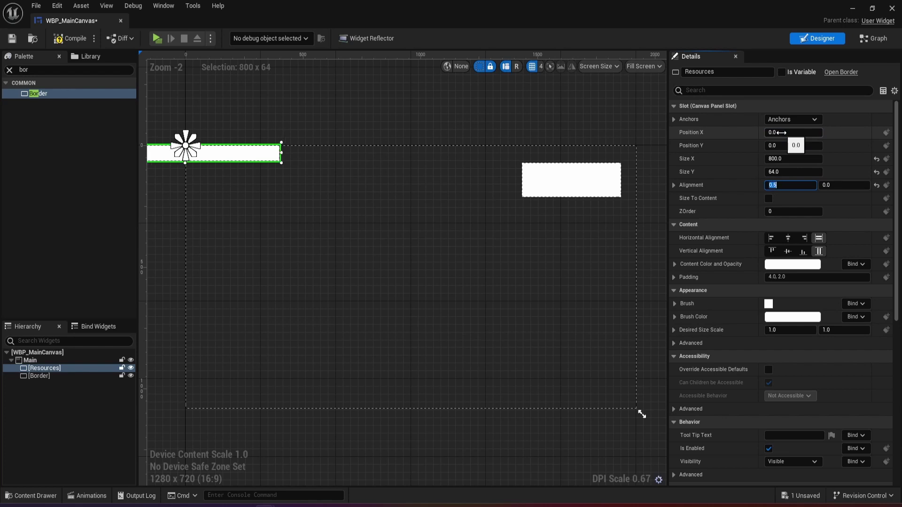
key("Return")
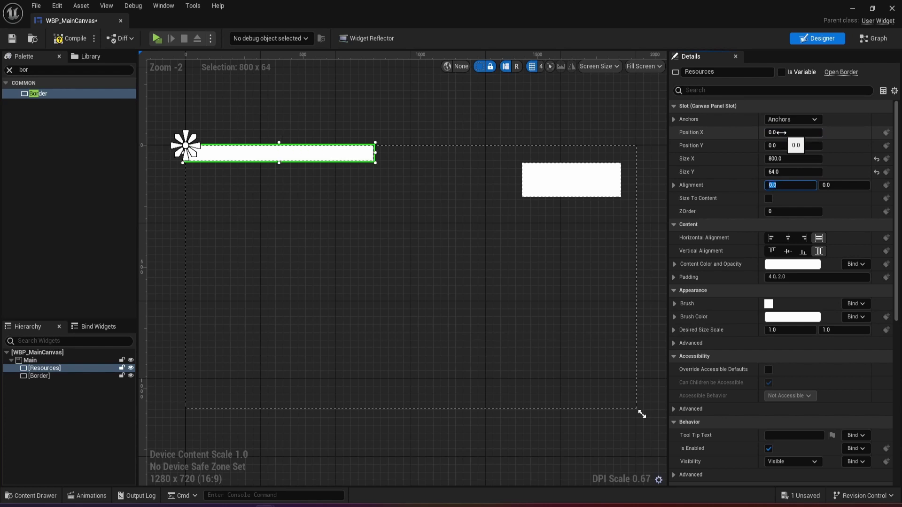
Check the Resources border's placement at the canvas corner, and compile and save the widget
scroll(297, 181, "up", 6)
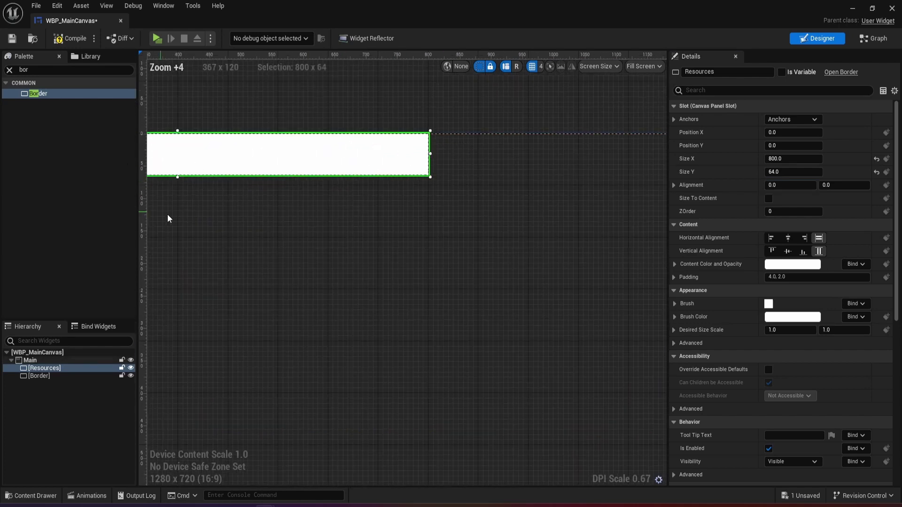
right_click_drag(168, 215, 489, 298)
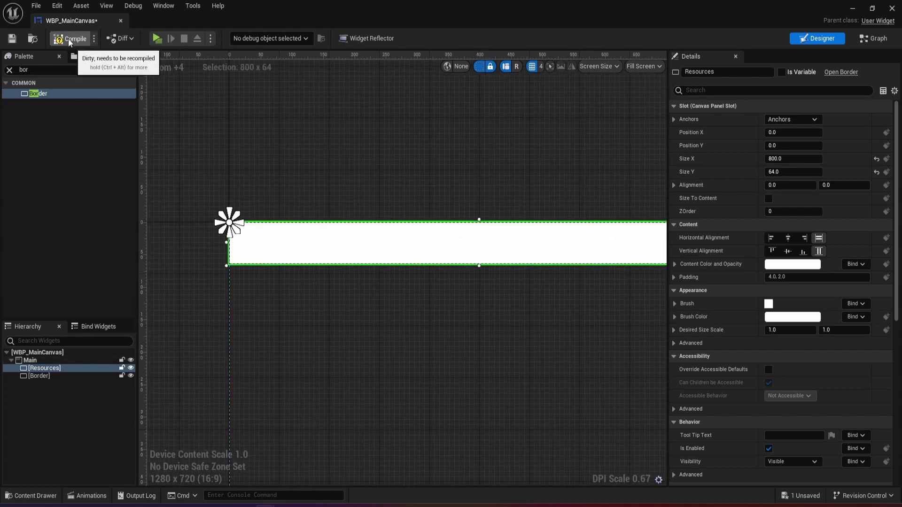
left_click(69, 38)
Rename the second border, near the canvas's upper-right corner, to UnitsSelection
right_click_drag(404, 392, 318, 345)
scroll(318, 345, "down", 6)
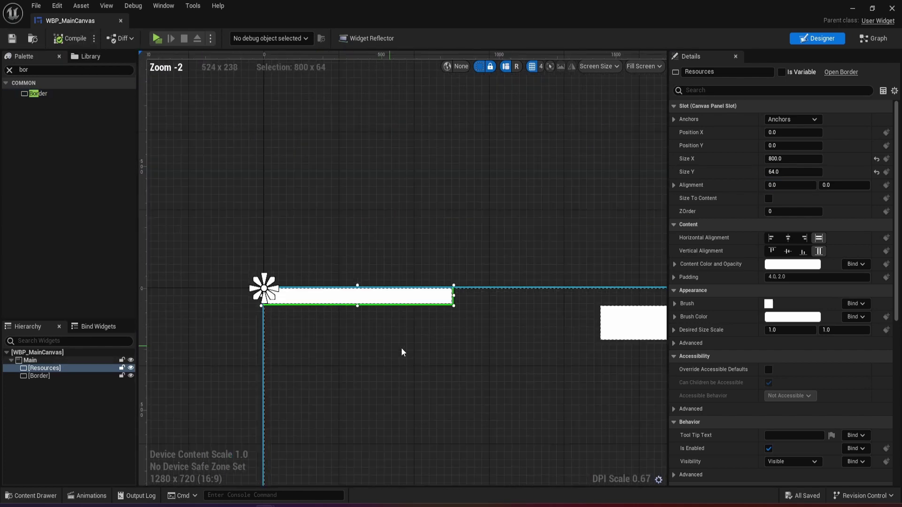
right_click_drag(401, 348, 352, 319)
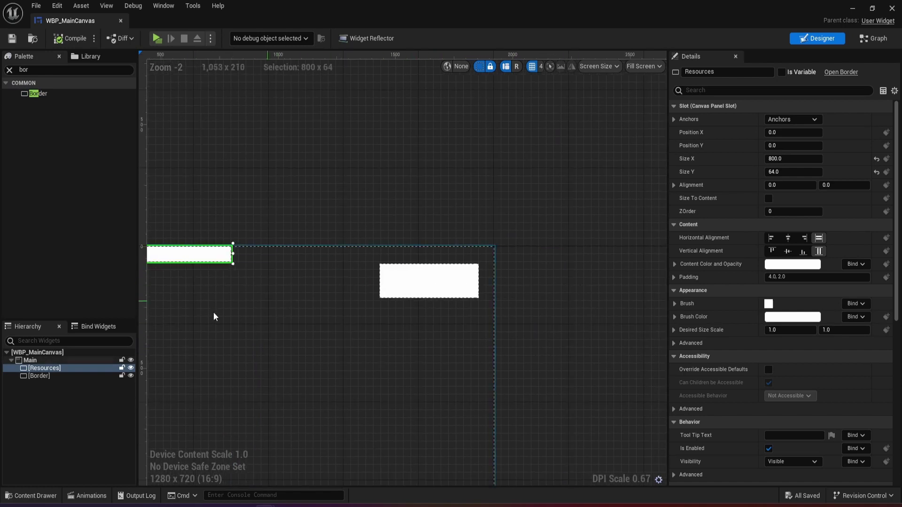
left_click(42, 375)
key("F2")
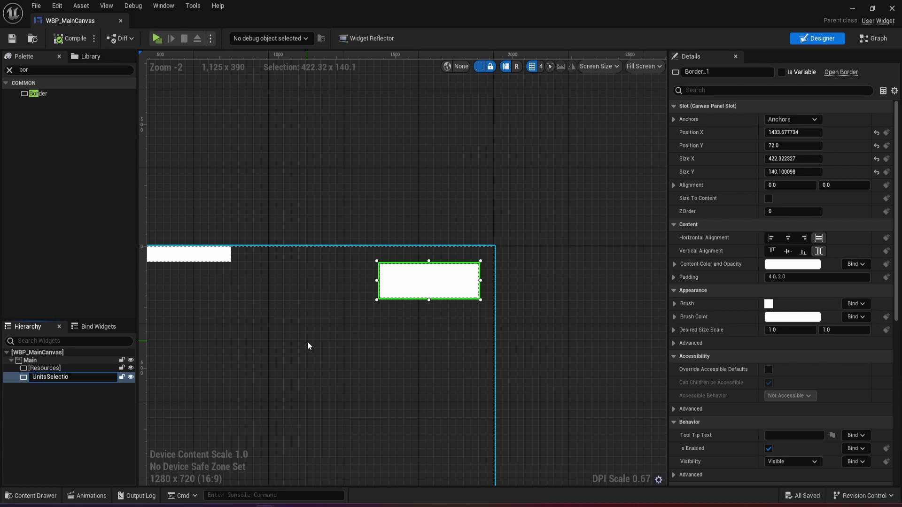
key("Return")
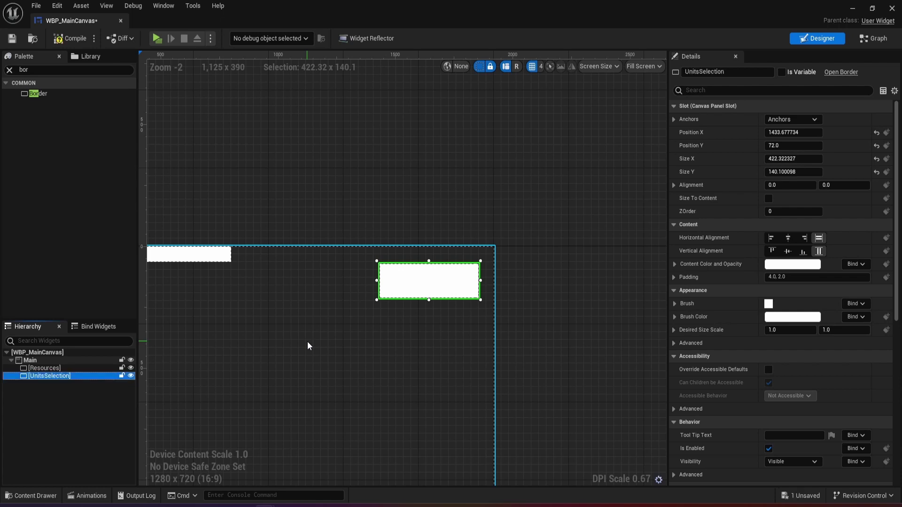
Anchor the UnitsSelection border to the canvas's upper-right corner and set its position to 0, 0
left_click(792, 119)
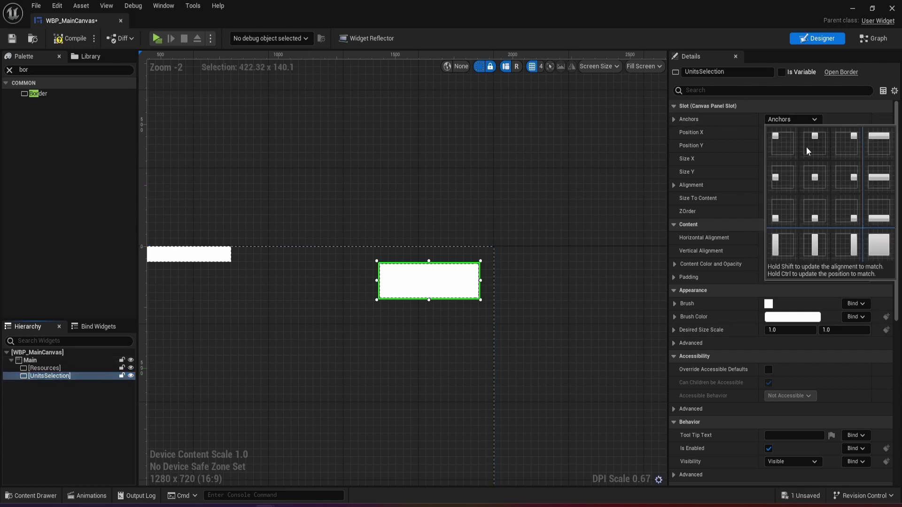
left_click(836, 145)
left_click(784, 131)
type("0")
key("Tab")
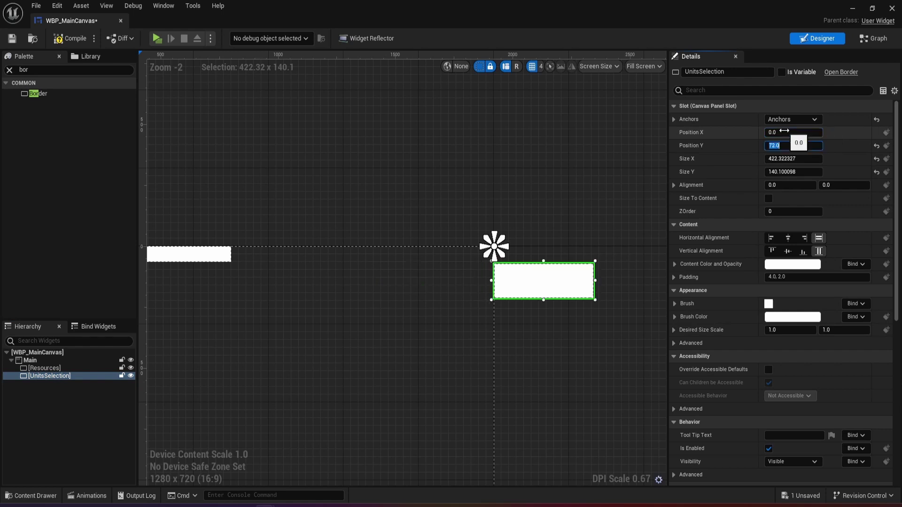
type("0")
key("Tab")
Set the UnitsSelection border's X alignment to 1.0
key("Tab")
key("Tab")
type("0")
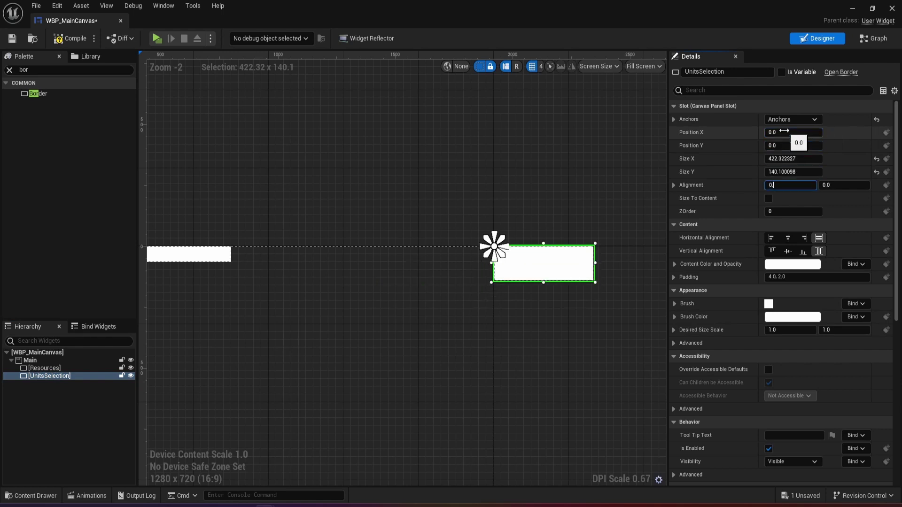
type(".5")
key("Return")
key("Return")
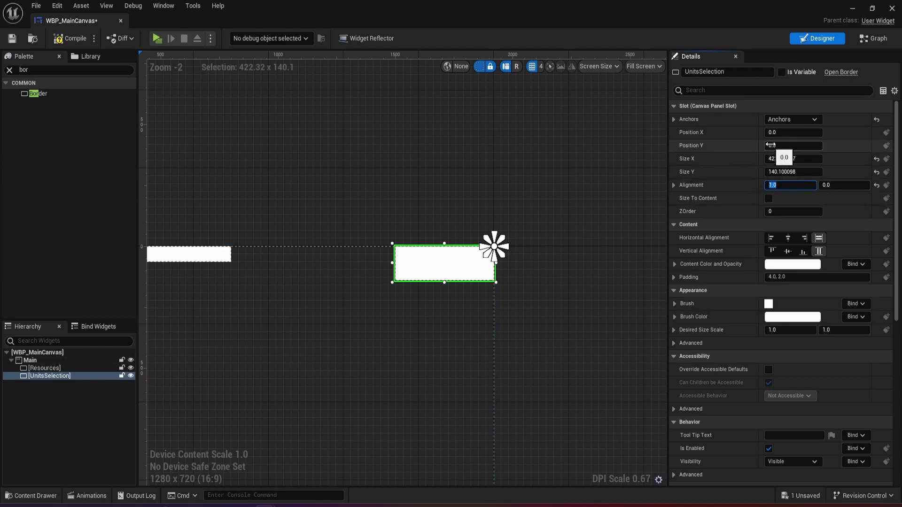
Set the UnitsSelection border's size to 500 × 800, and compile and save the widget
left_click(787, 159)
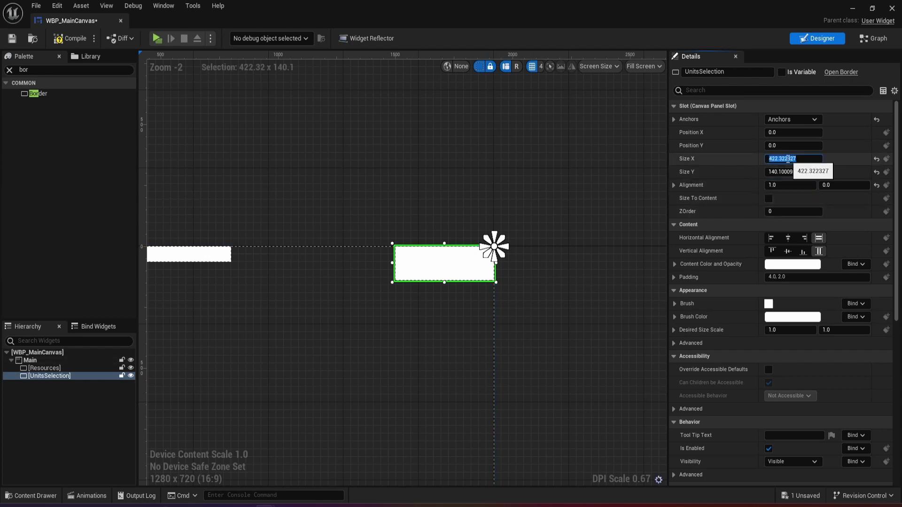
type("500")
key("Return")
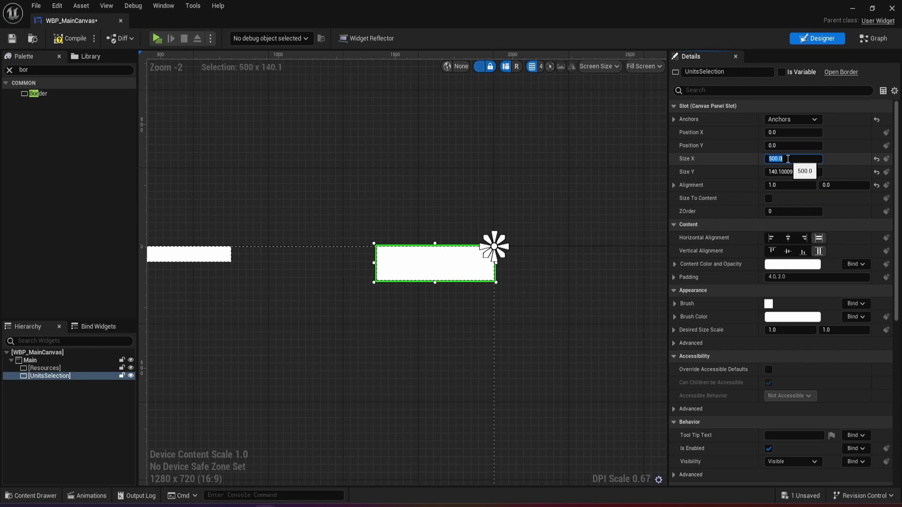
key("Return")
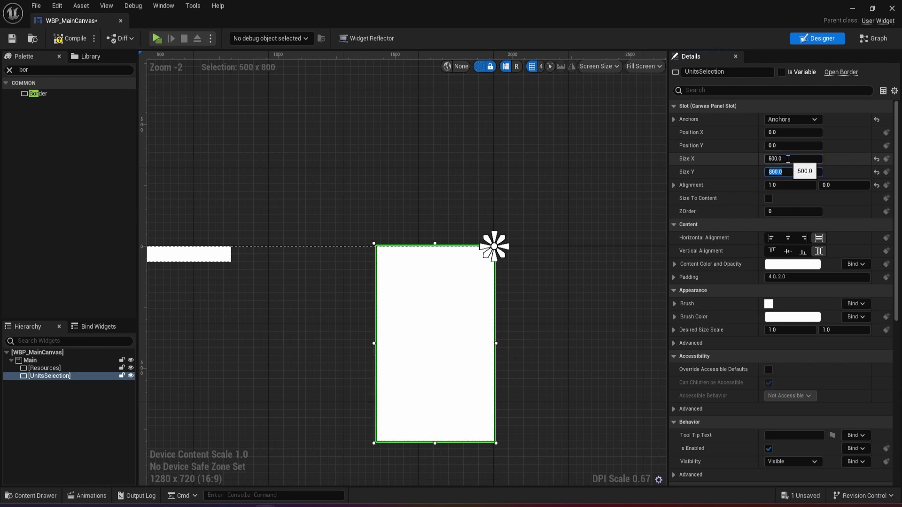
right_click_drag(515, 311, 585, 201)
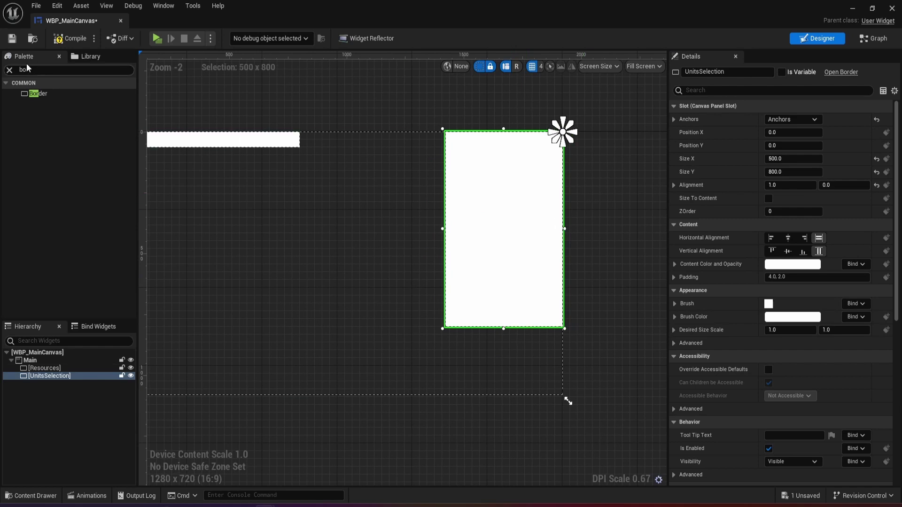
left_click(70, 39)
left_click(10, 42)
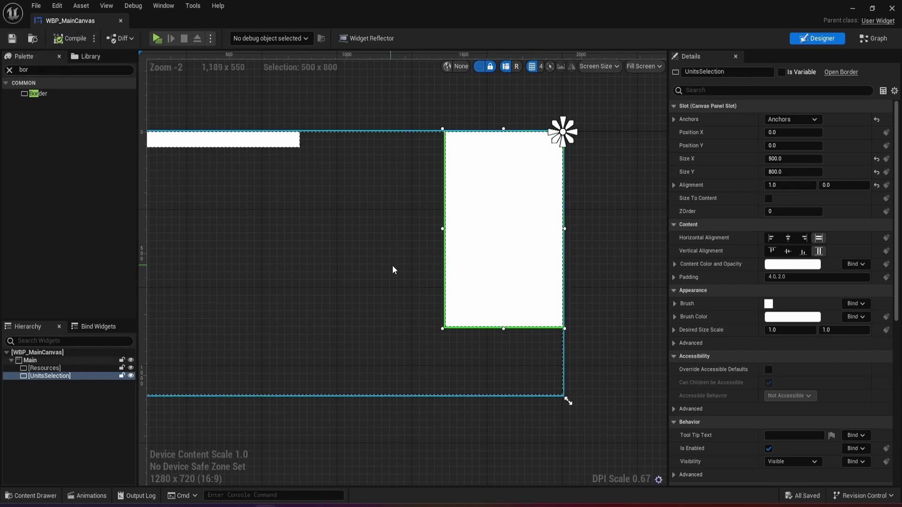
Set the UnitsSelection border's Size Y to 600 and compile the widget
right_click_drag(393, 266, 459, 289)
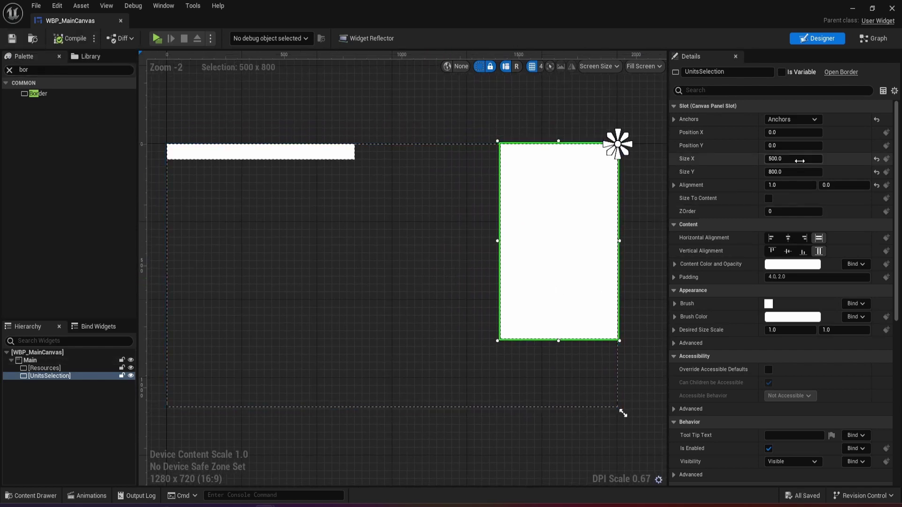
left_click(787, 172)
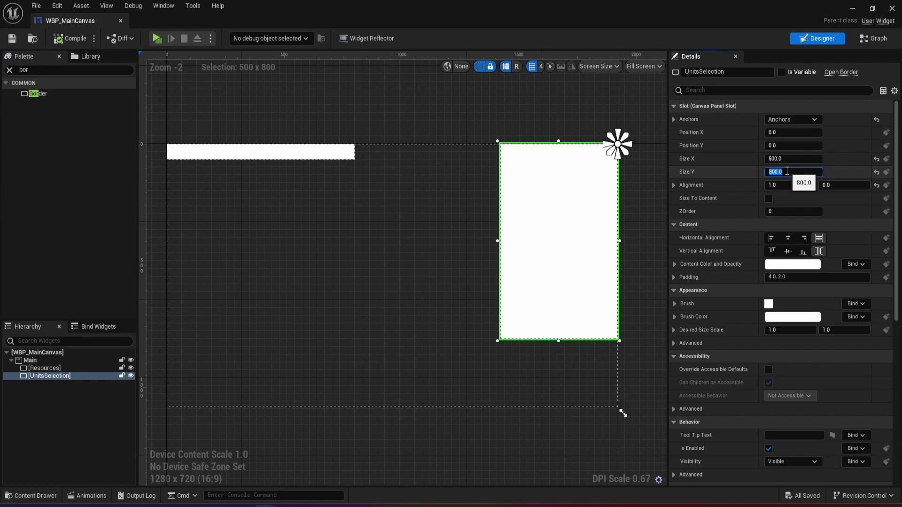
type("600")
key("Return")
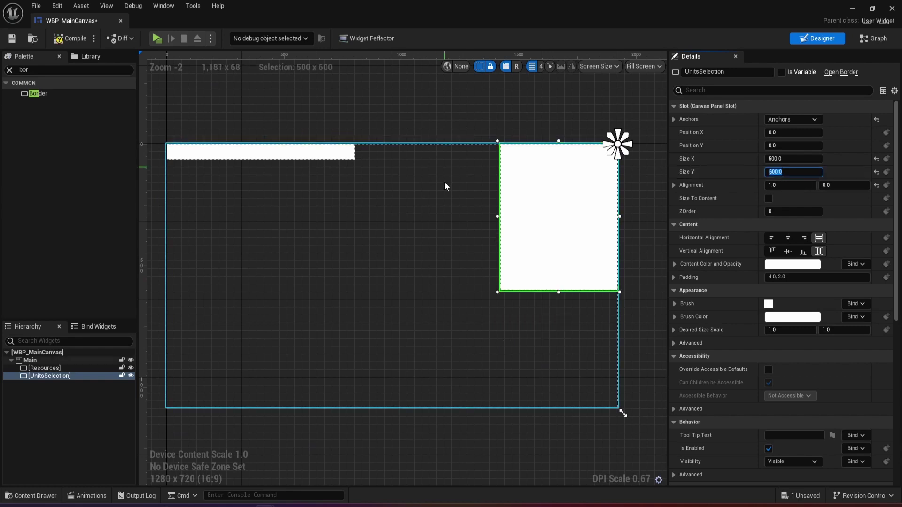
left_click(783, 159)
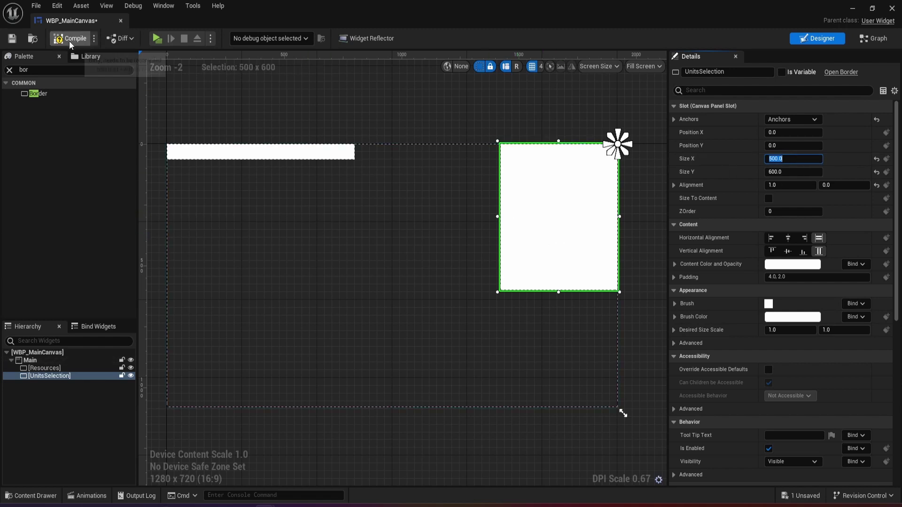
left_click(69, 39)
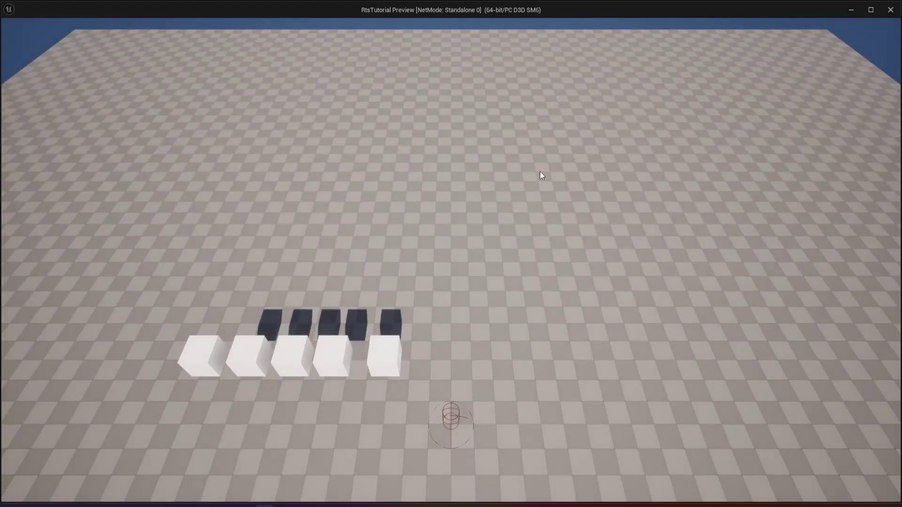
Test box selection of the units in the running play preview and end the session
left_click_drag(539, 161, 457, 310)
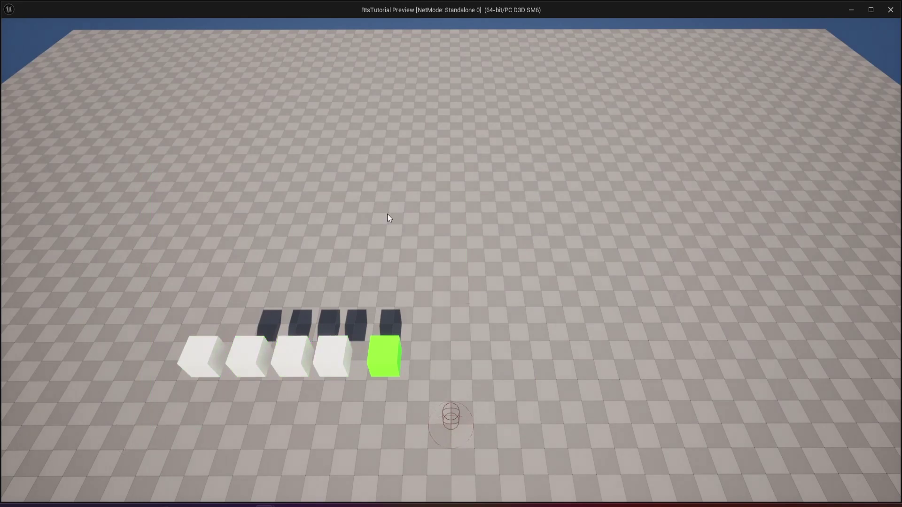
left_click(865, 10)
left_click(554, 194)
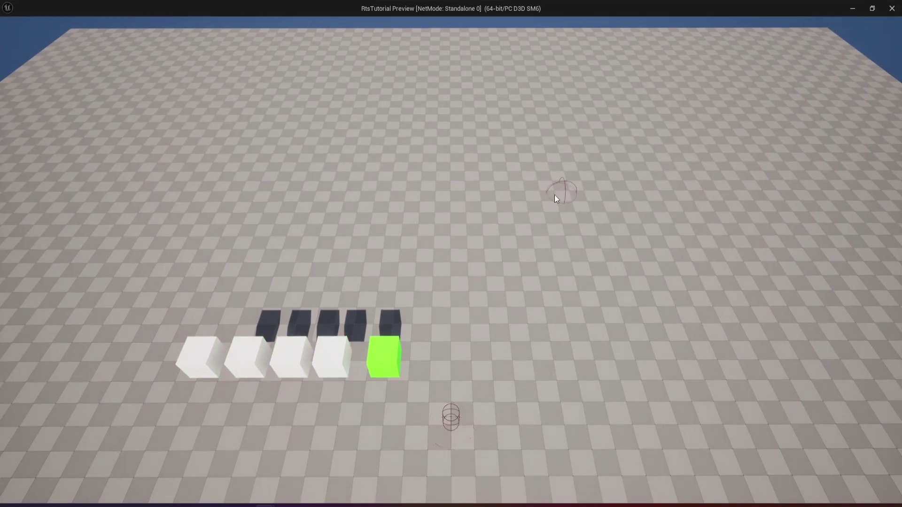
key("Escape")
Rename the BP_RtsControl blueprint in the Player/Component folder to BP_RtsPlayerControl
left_click_drag(467, 5, 556, 85)
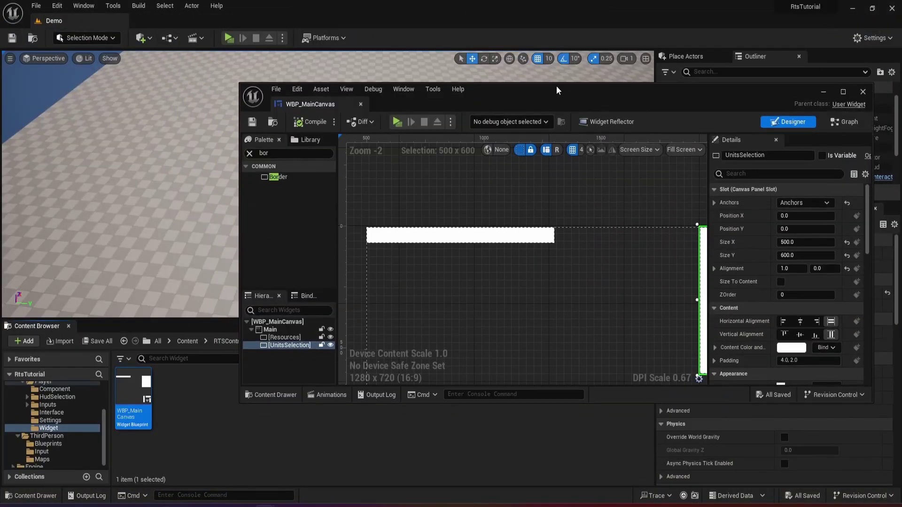
scroll(20, 435, "up", 3)
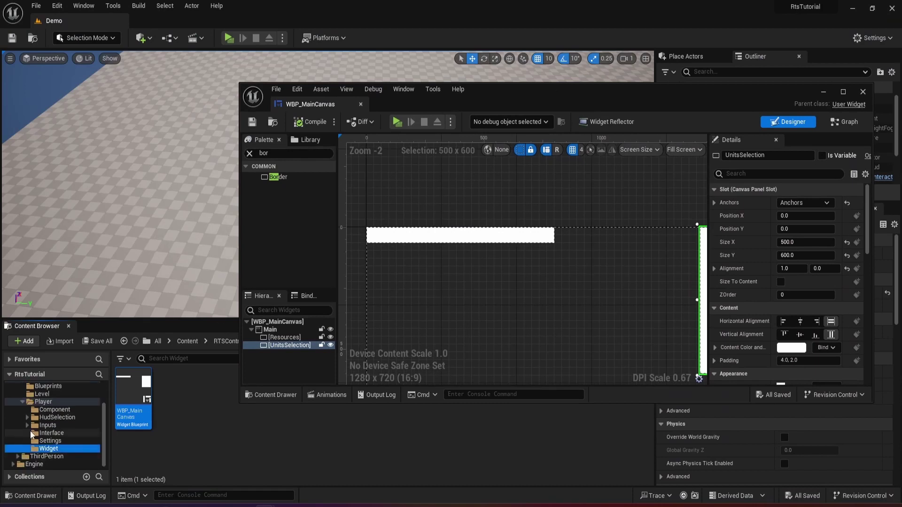
left_click(55, 427)
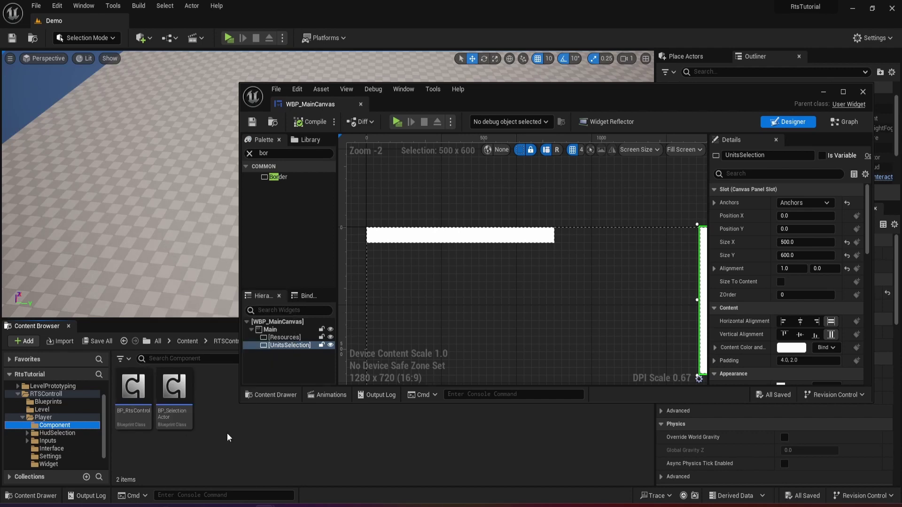
left_click(170, 426)
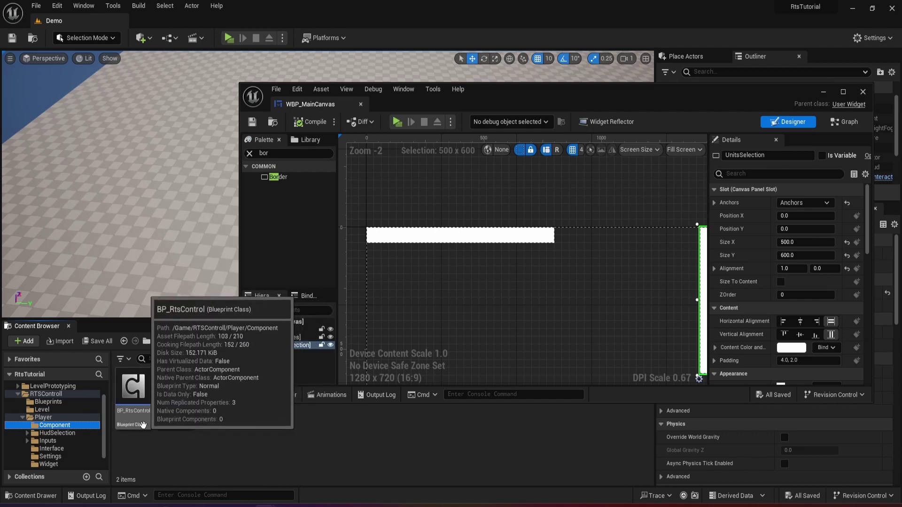
left_click(153, 421)
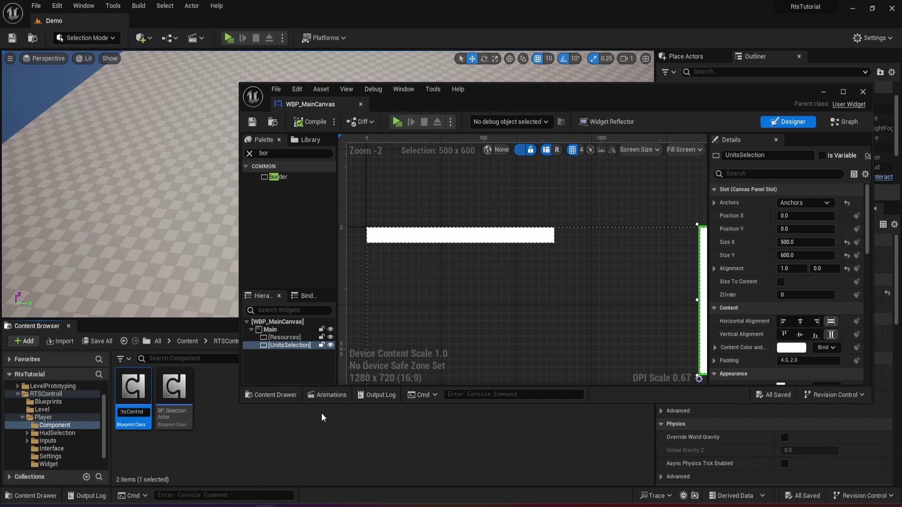
type("yerC")
key("Return")
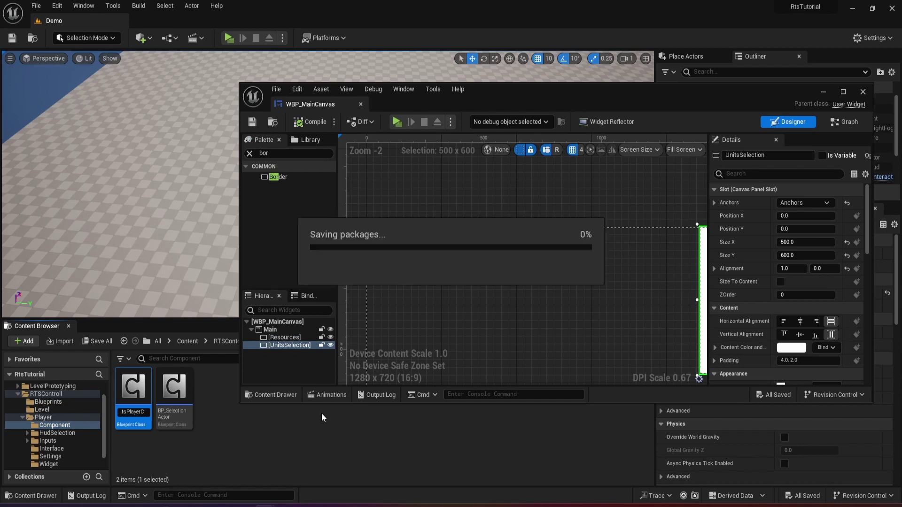
Open the BP_RtsPlayerControl blueprint and examine the Rts Component Start logic in its event graph
double_click(135, 398)
double_click(548, 95)
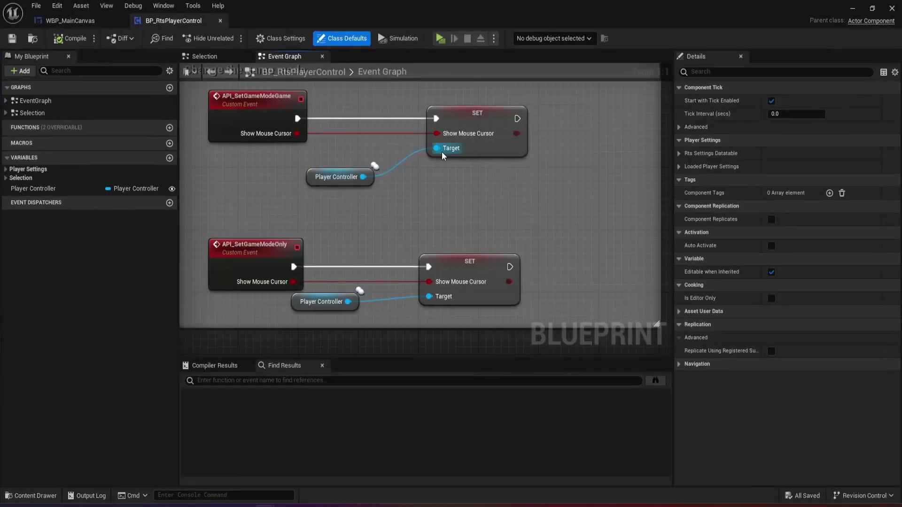
scroll(442, 156, "down", 7)
right_click_drag(442, 156, 525, 288)
right_click_drag(559, 237, 406, 227)
scroll(322, 216, "up", 4)
left_click_drag(476, 199, 491, 249)
right_click_drag(581, 240, 283, 188)
scroll(284, 188, "down", 2)
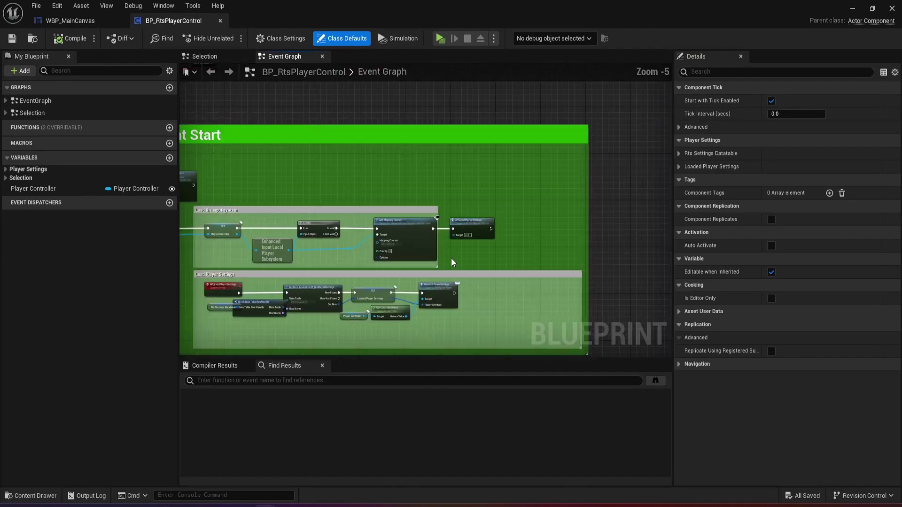
scroll(454, 231, "up", 3)
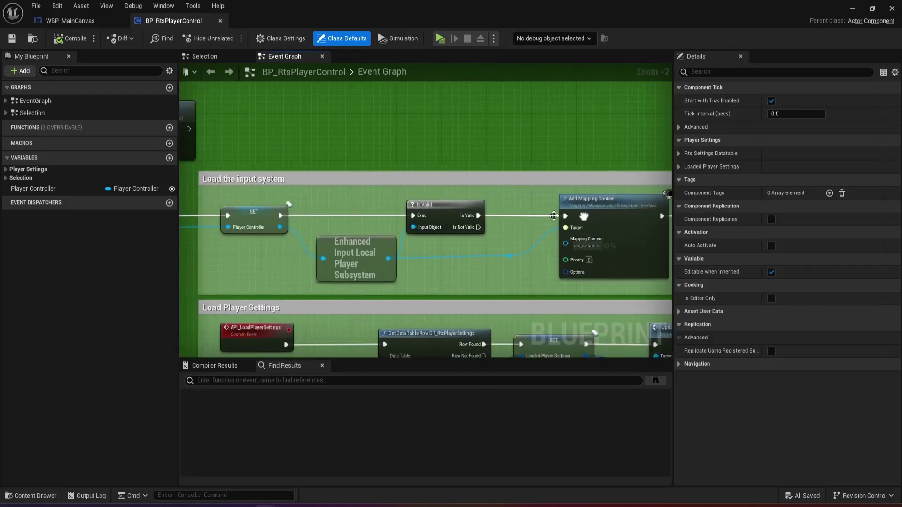
Move the API Load Player Settings node slightly further from the Add Mapping Context node
right_click_drag(653, 230, 291, 236)
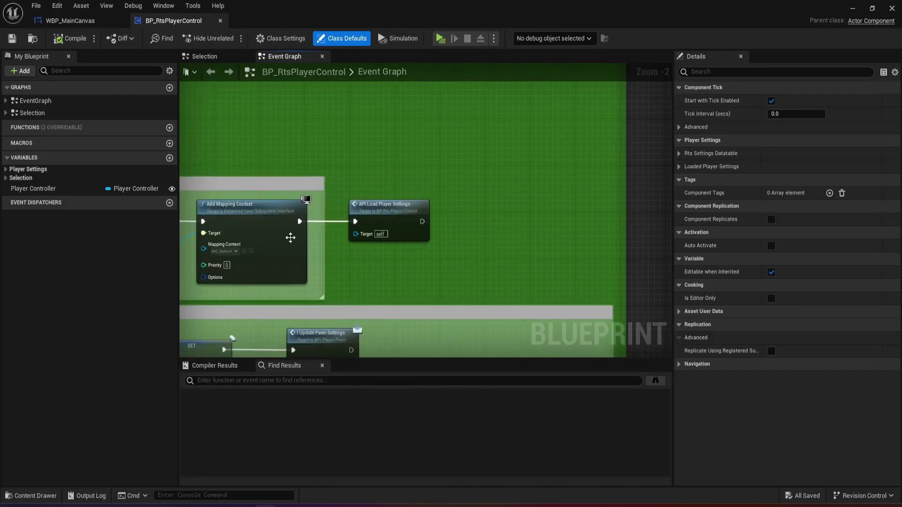
left_click_drag(467, 184, 377, 245)
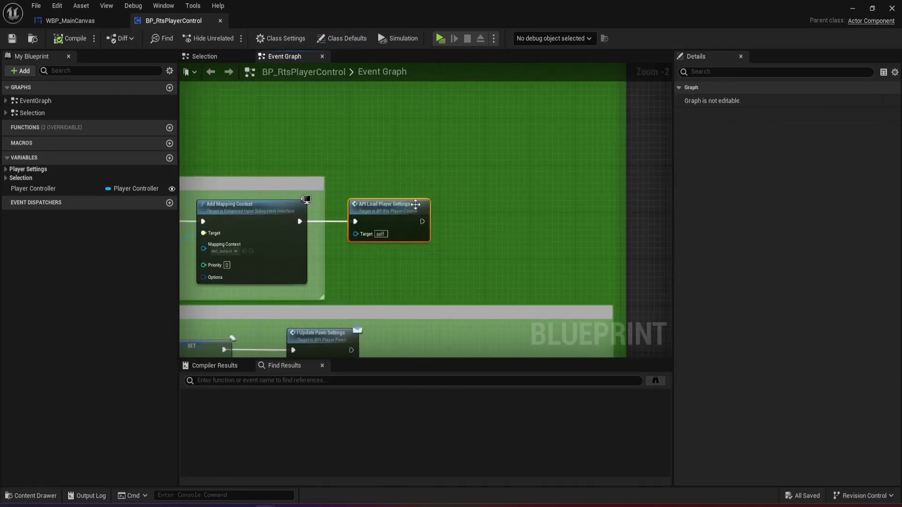
left_click_drag(413, 207, 398, 220)
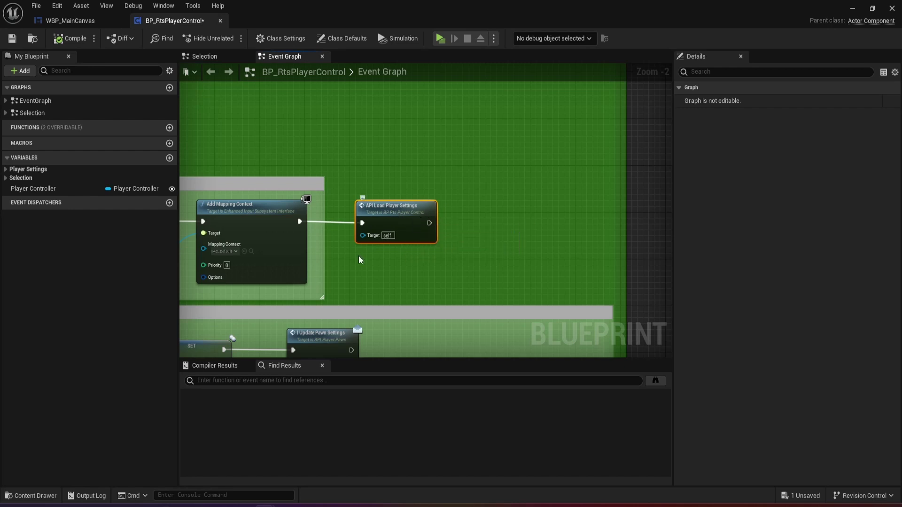
left_click_drag(369, 5, 460, 5)
Move the Rts Component Start comment box to the right and extend its lower edge to make room for more nodes
right_click_drag(500, 271, 503, 147)
scroll(325, 236, "down", 2)
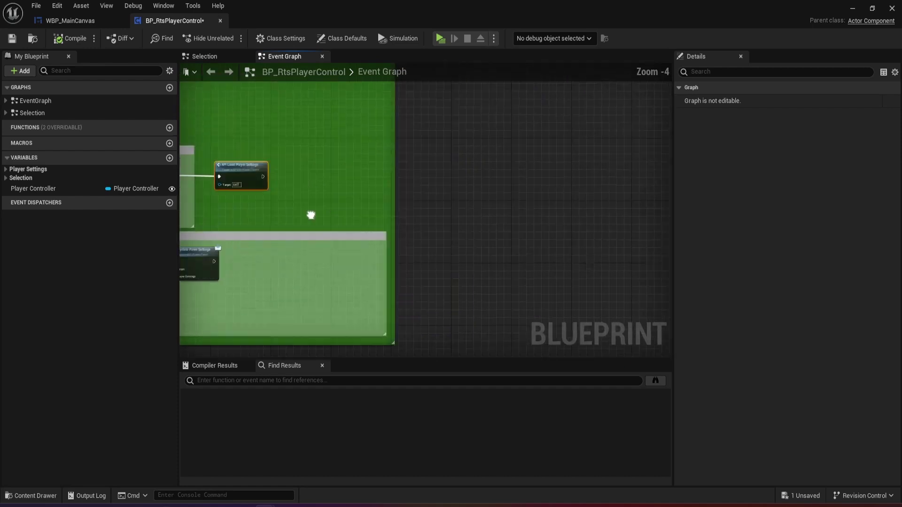
right_click_drag(325, 236, 442, 275)
scroll(459, 155, "down", 3)
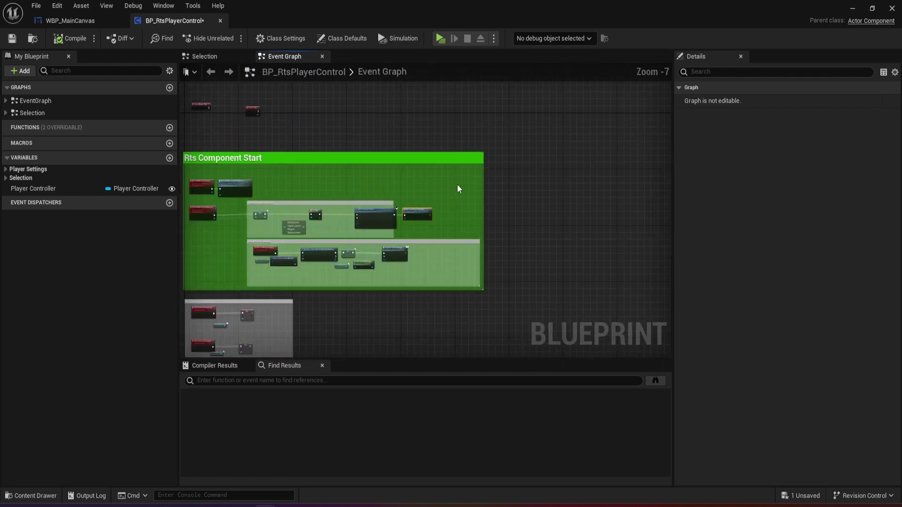
right_click_drag(458, 184, 472, 228)
left_click_drag(390, 197, 501, 203)
right_click_drag(462, 325, 419, 193)
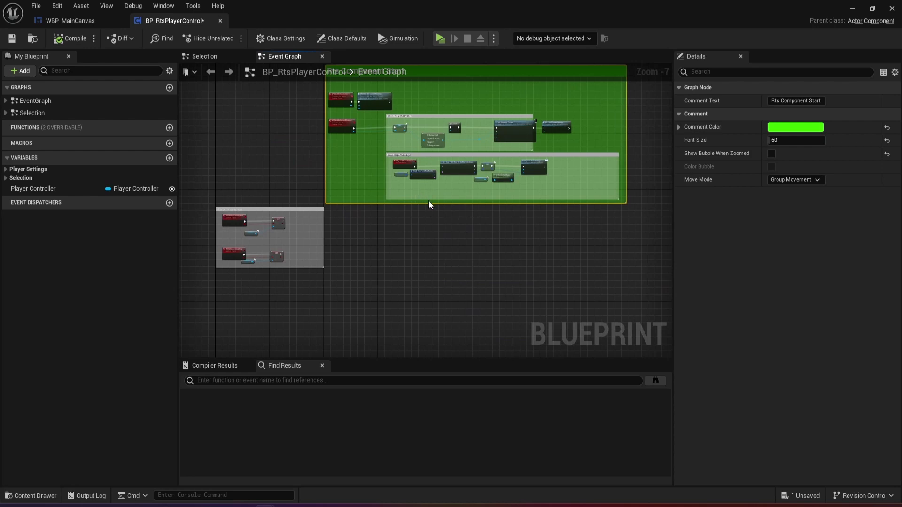
left_click_drag(434, 204, 440, 270)
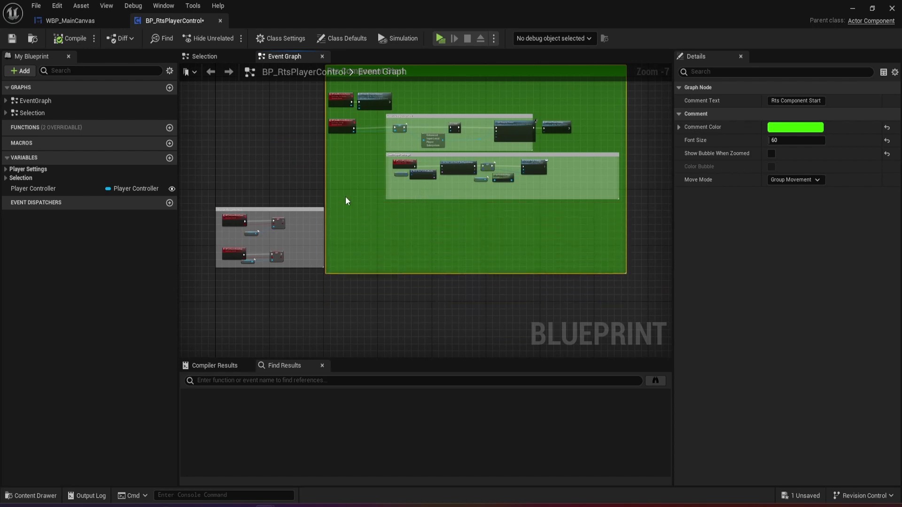
Add a custom event named StartRtsWidget in the free area of the Rts Component Start comment and save the blueprint
scroll(345, 195, "up", 3)
right_click(309, 238)
type("custom event")
key("Return")
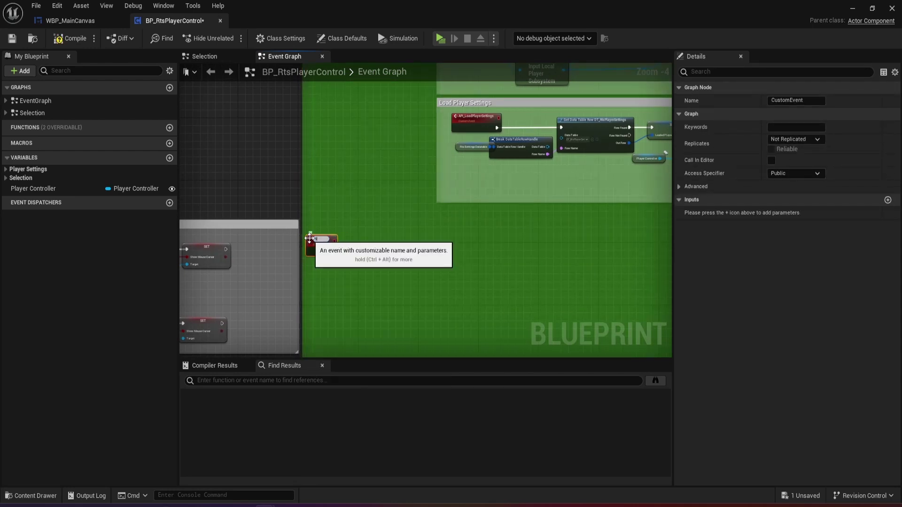
scroll(310, 238, "up", 4)
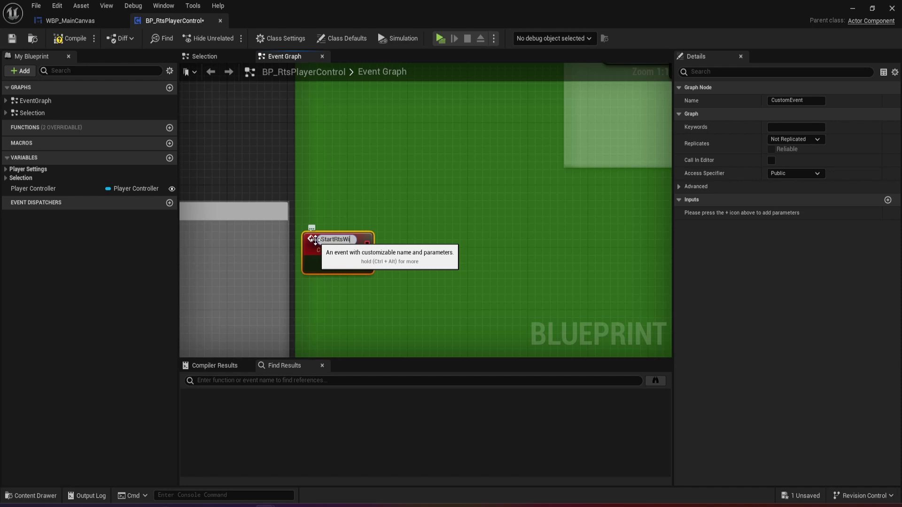
key("Return")
key("ctrl+s")
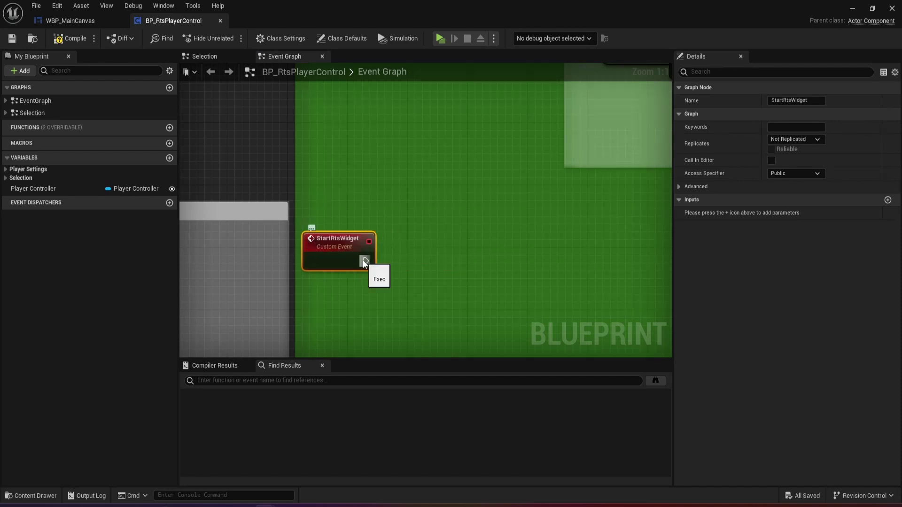
Add a Create Widget node executed from StartRtsWidget and straighten its connection
left_click_drag(366, 261, 416, 239)
type("cr")
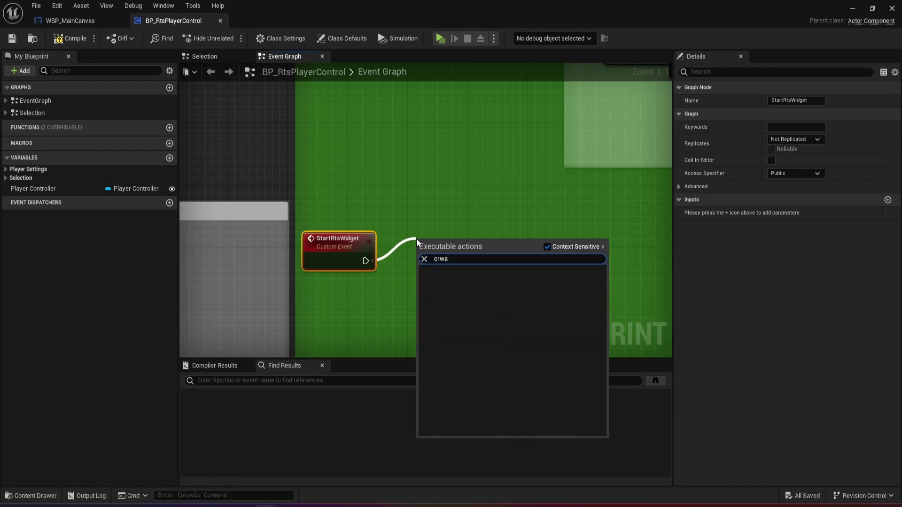
type("eate widget")
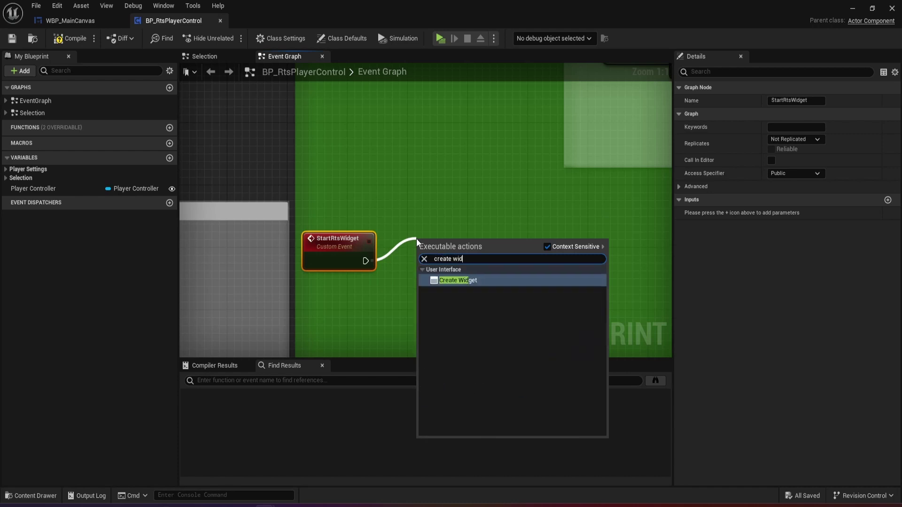
key("Return")
key("q")
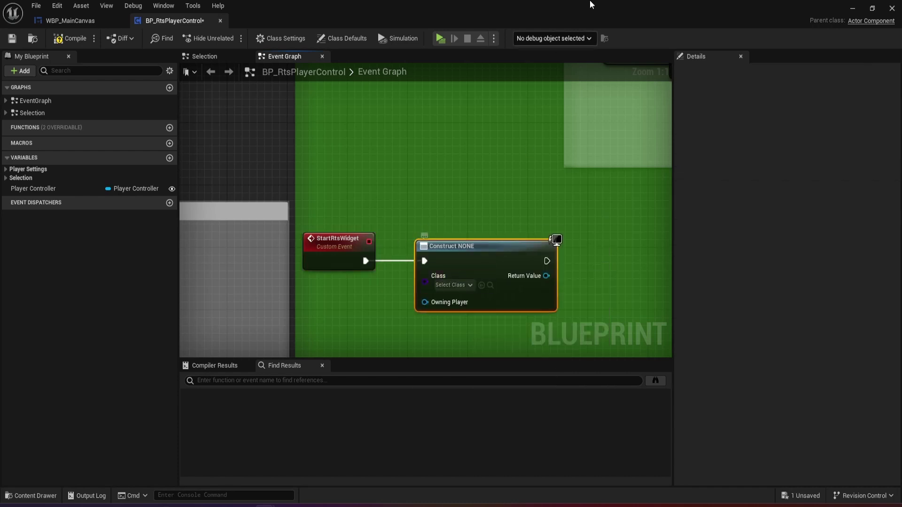
Set the Create Widget node's class to WBP_MainCanvas, selecting that widget from the Widget folder
left_click_drag(590, 3, 588, 155)
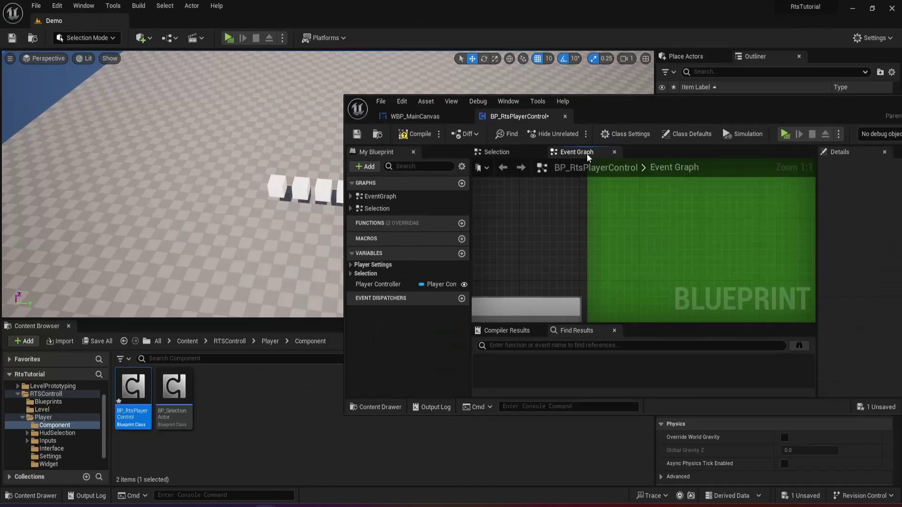
left_click(49, 464)
double_click(585, 103)
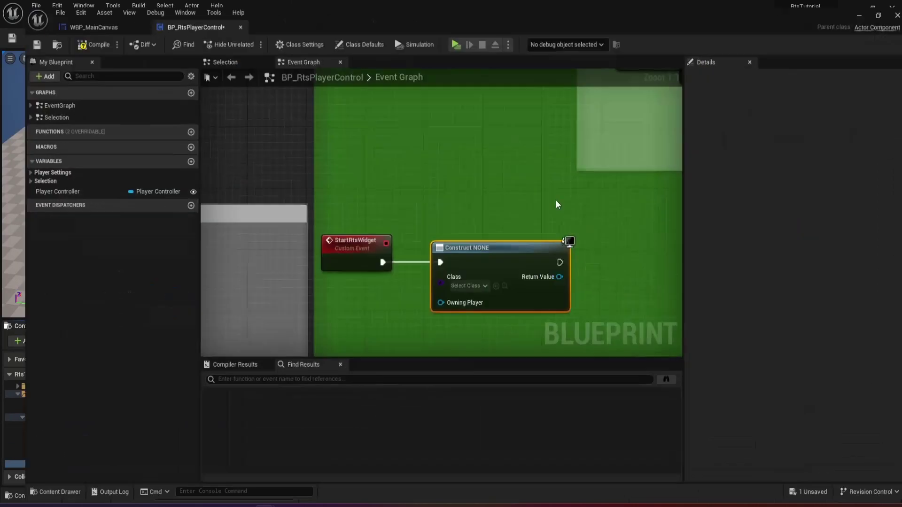
left_click(486, 285)
Promote the Create Widget node's return value to a variable named MainRtsWidget and save
right_click_drag(526, 283, 372, 249)
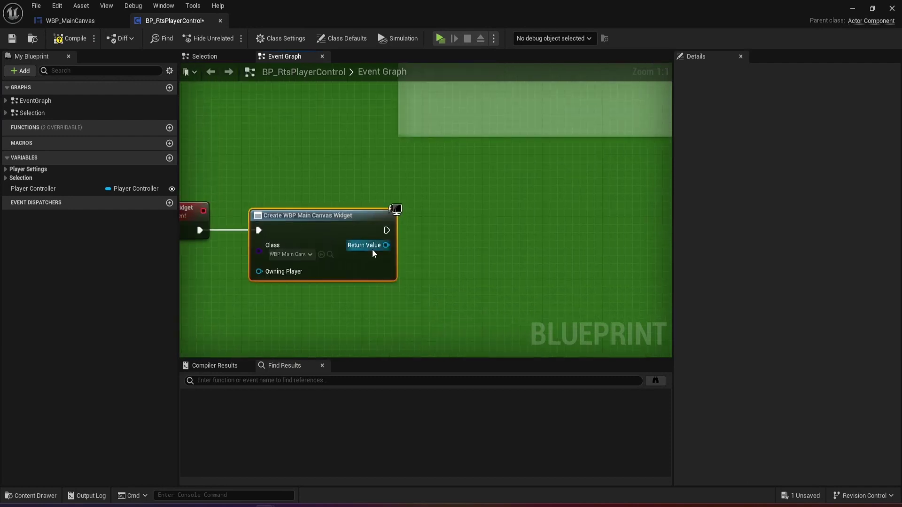
left_click_drag(385, 245, 402, 243)
left_click(446, 284)
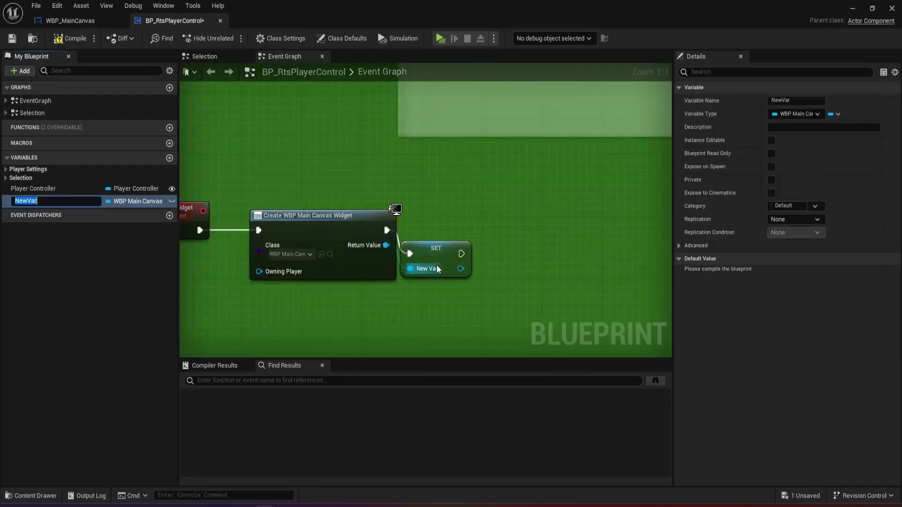
type("MainRt")
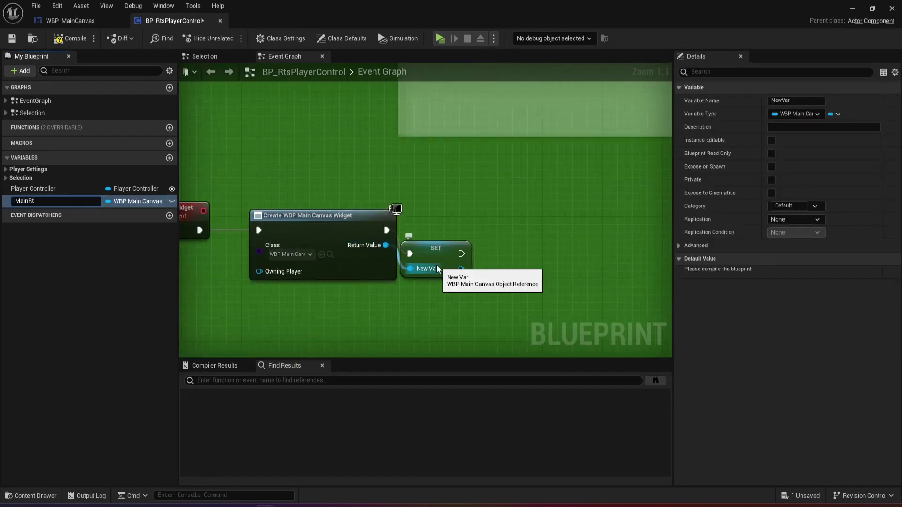
type("sWidget")
key("Return")
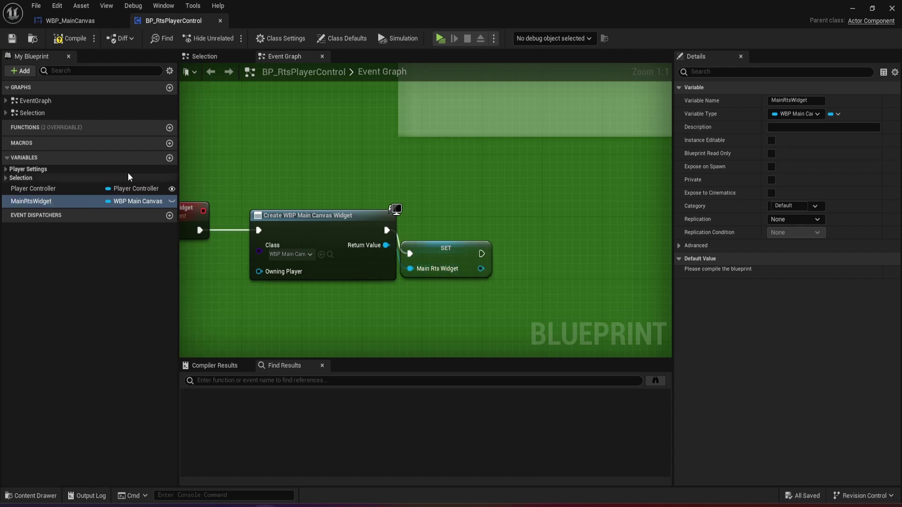
Make MainRtsWidget instance editable, align its Set node with the Create Widget node, and compile and save the blueprint
left_click(172, 201)
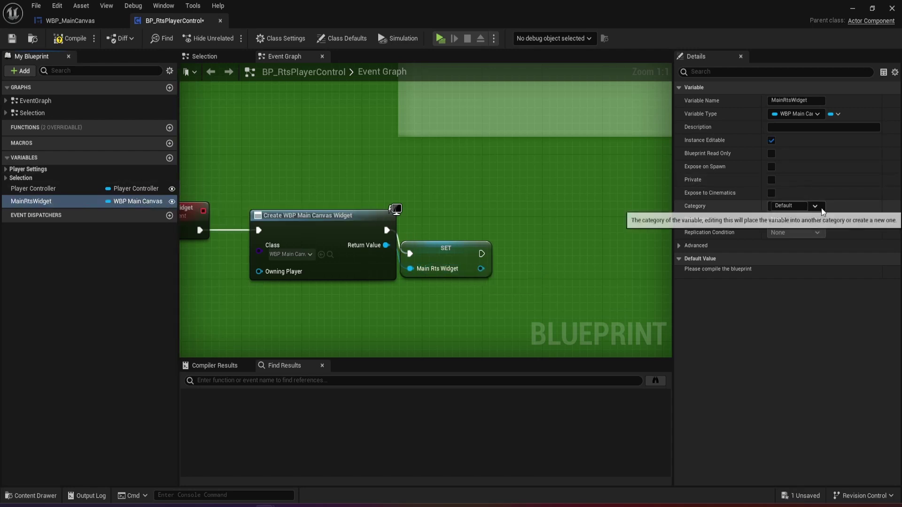
left_click_drag(448, 249, 453, 226)
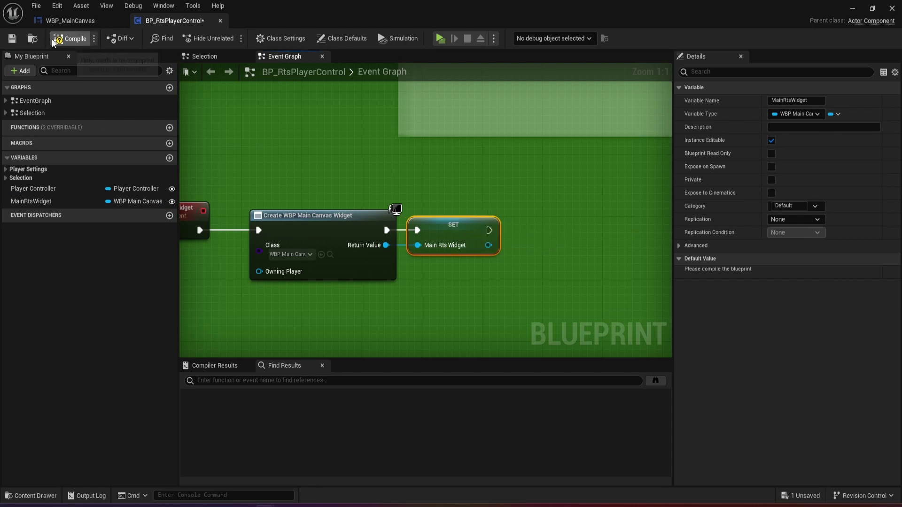
left_click(69, 38)
left_click(12, 38)
Add an Add to Viewport node targeting the MainRtsWidget Set node's output and align it so its connections run straight
right_click_drag(540, 258, 456, 241)
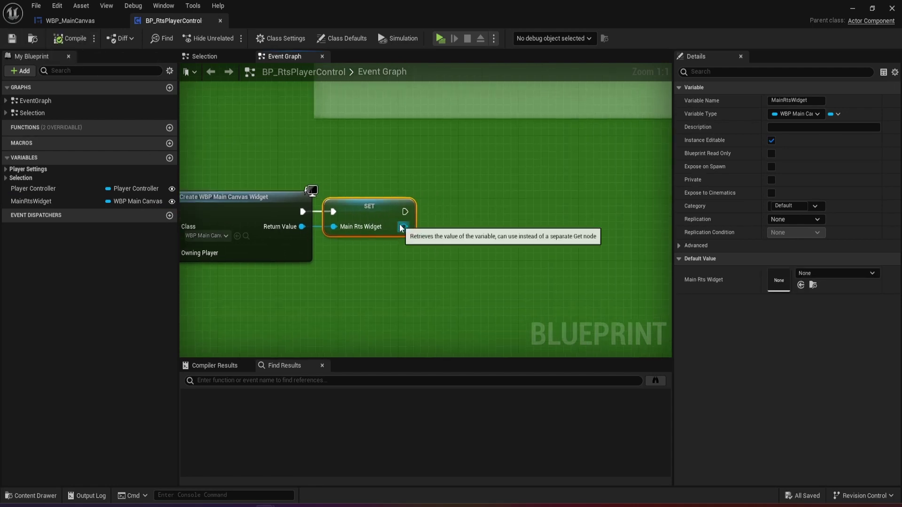
left_click_drag(404, 227, 447, 210)
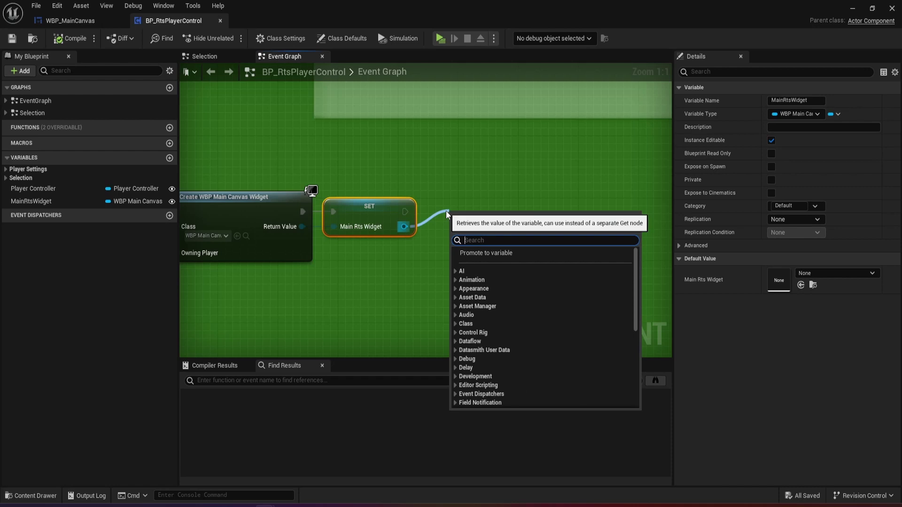
type("add to v")
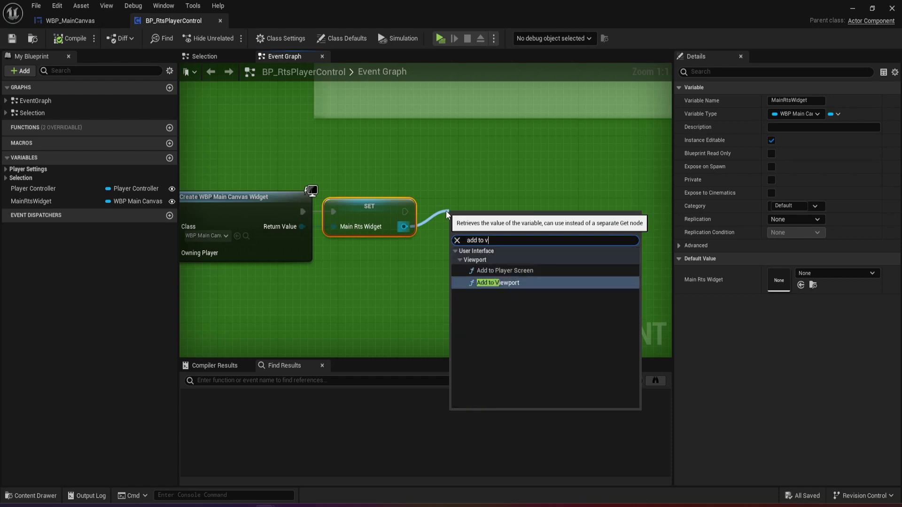
key("Return")
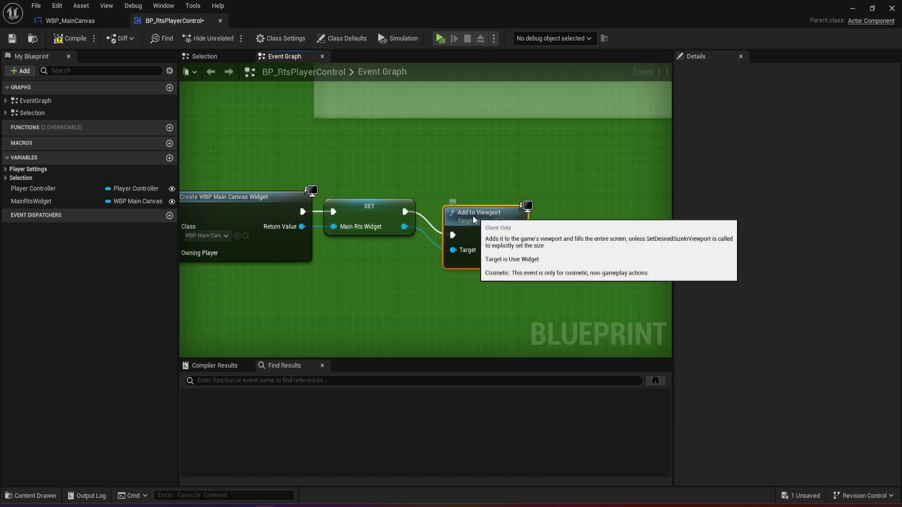
left_click_drag(462, 202, 484, 194)
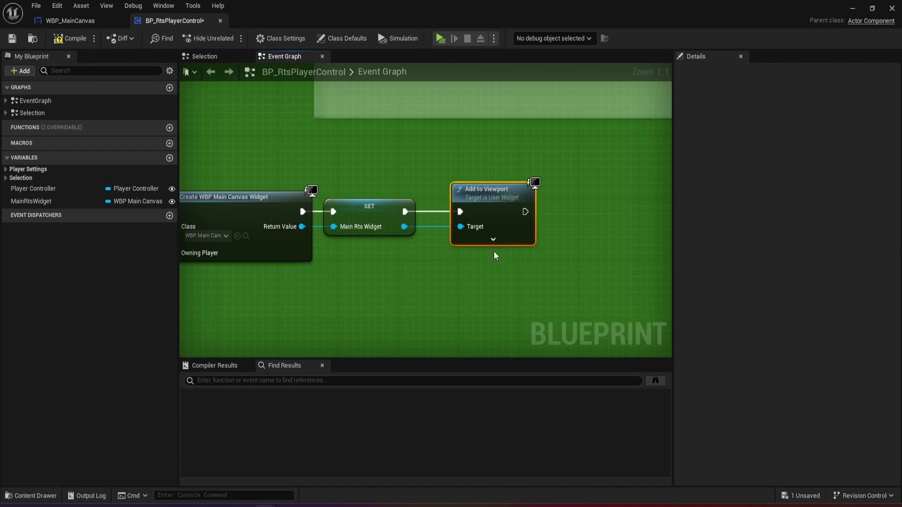
left_click(492, 240)
Call StartRtsWidget after the pawn settings node at the end of the Load Player Settings group, and compile the blueprint
right_click_drag(222, 235, 432, 254)
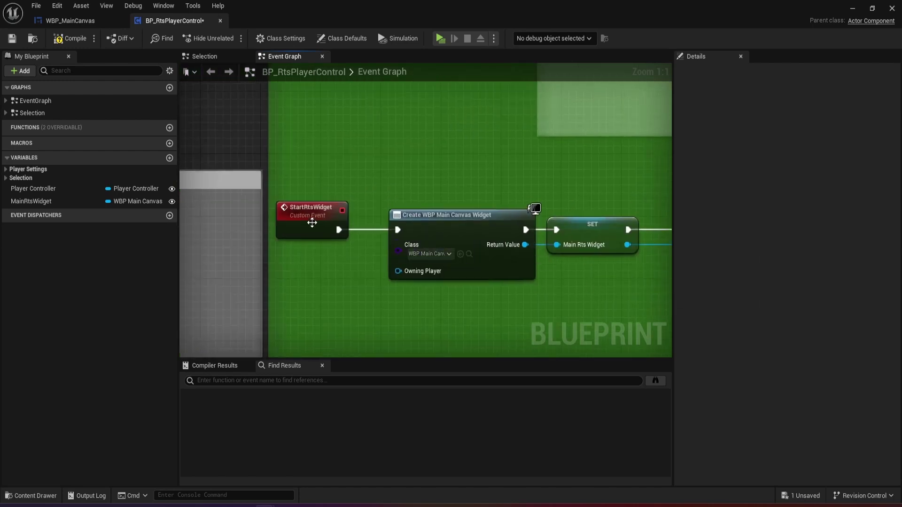
double_click(314, 208)
key("ctrl+c")
right_click_drag(591, 140, 362, 348)
scroll(362, 348, "down", 4)
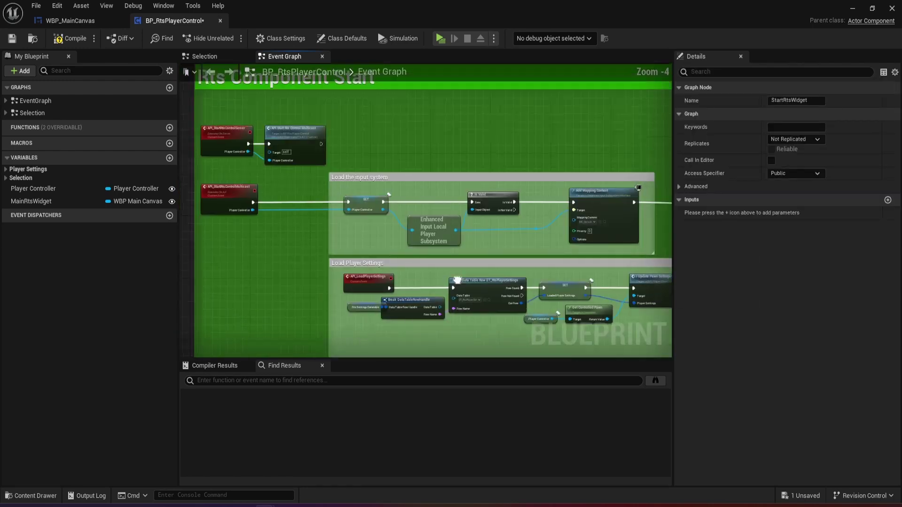
scroll(300, 314, "up", 3)
left_click_drag(218, 261, 309, 257)
key("ctrl+v")
left_click(301, 300)
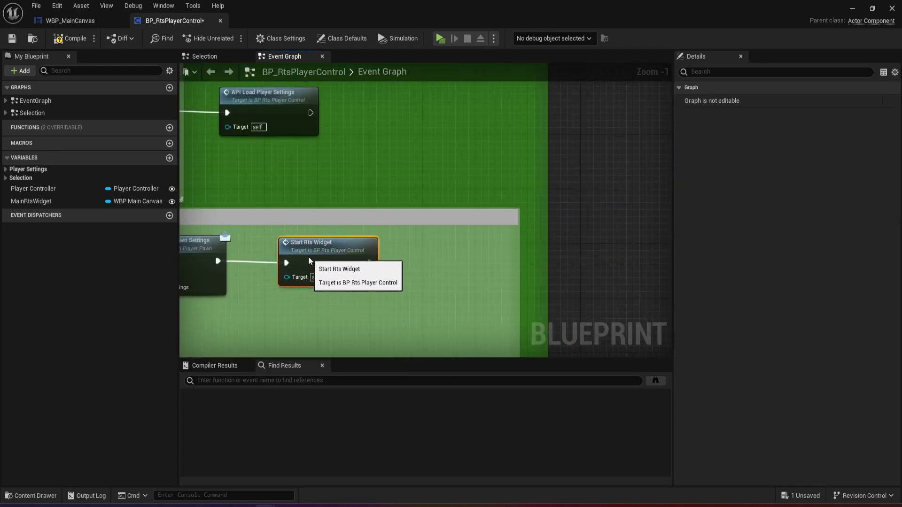
left_click(70, 39)
Run the game preview and move the camera around to check the interface widget on screen, and end the preview
left_click(442, 38)
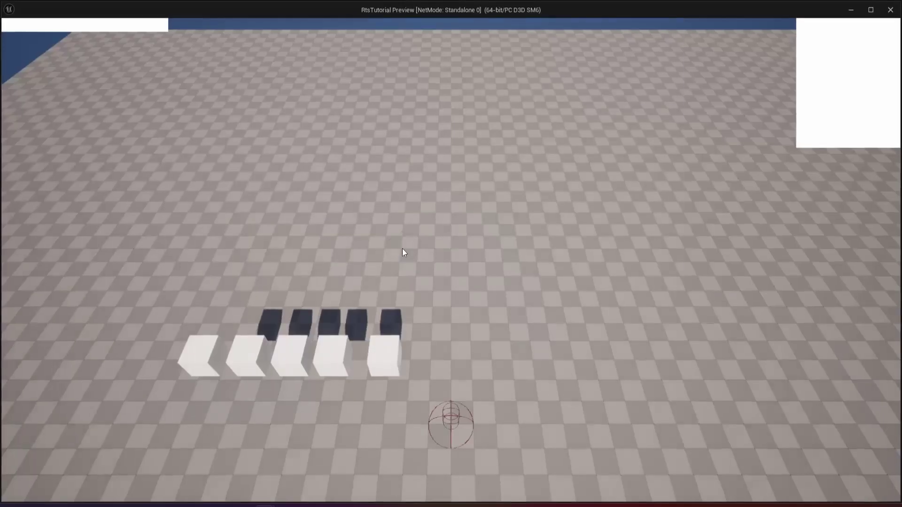
left_click(188, 108)
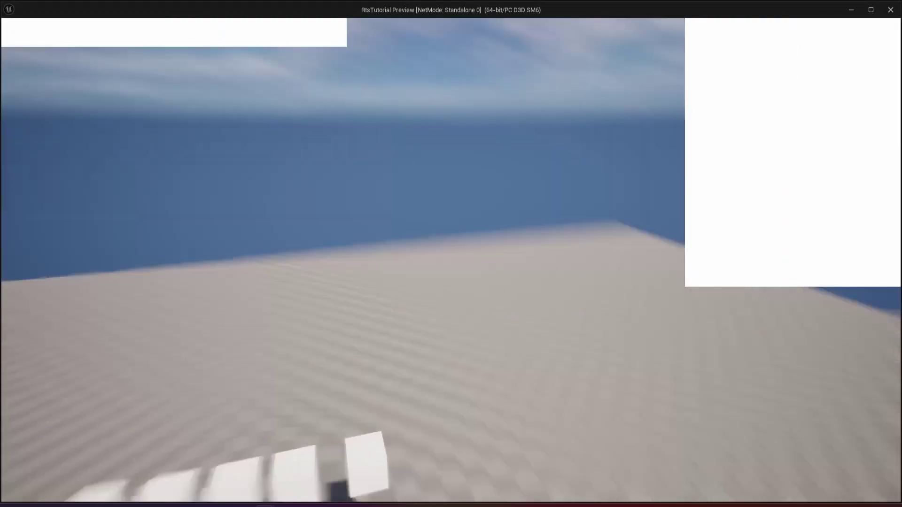
key("a")
key("s")
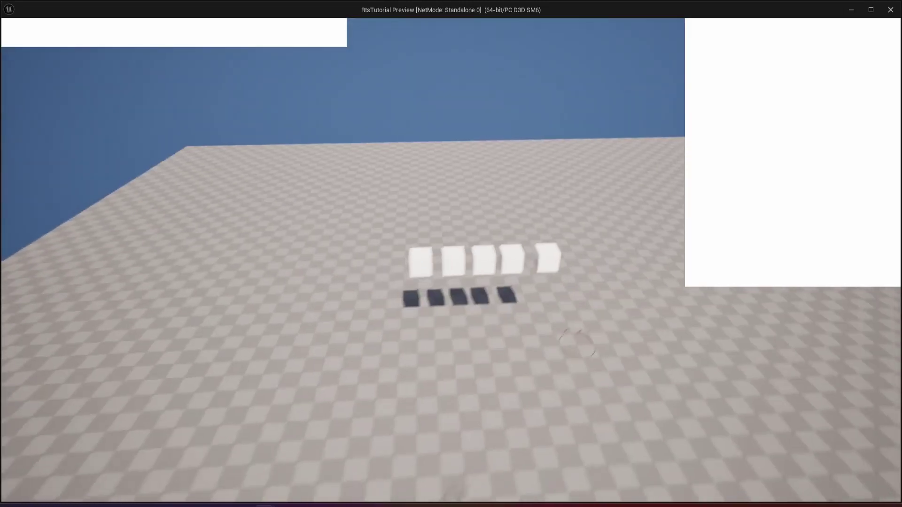
key("Escape")
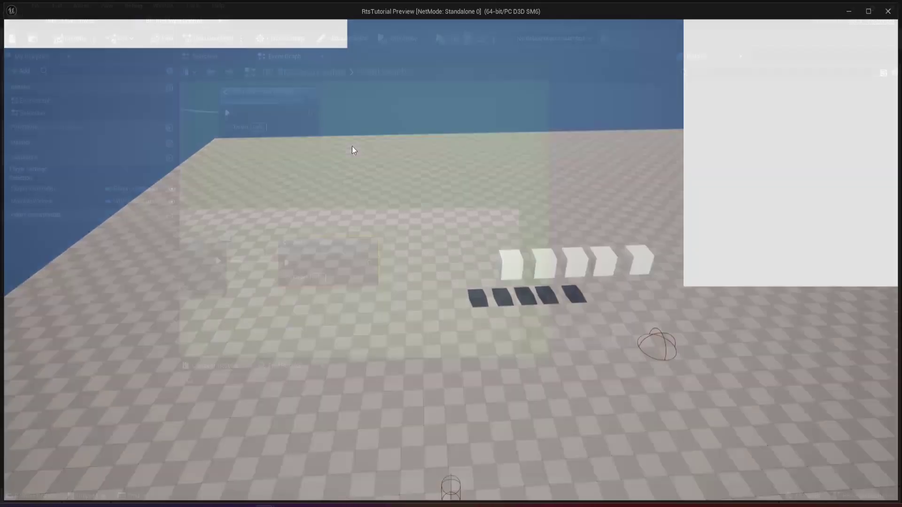
Set the UnitsSelection border's Size X to 400 in WBP_MainCanvas
left_click(70, 20)
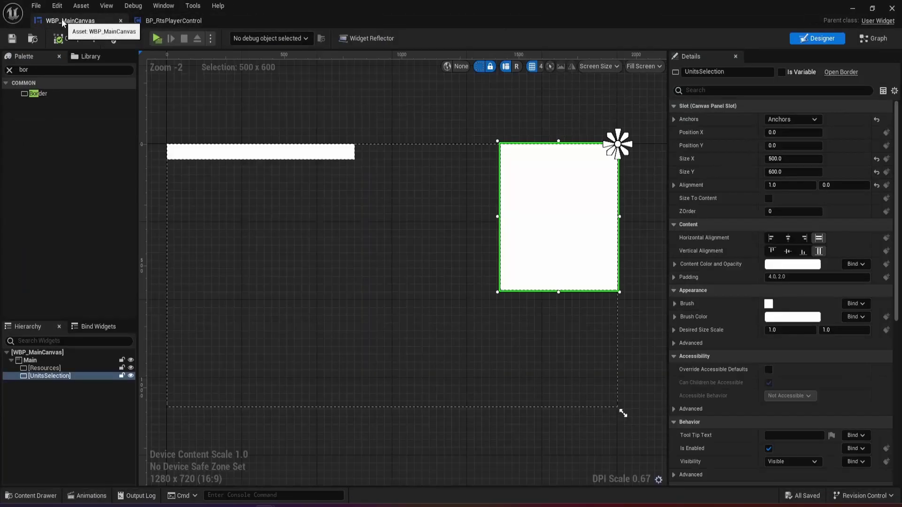
scroll(229, 156, "up", 1)
left_click(229, 156)
right_click_drag(406, 188, 265, 207)
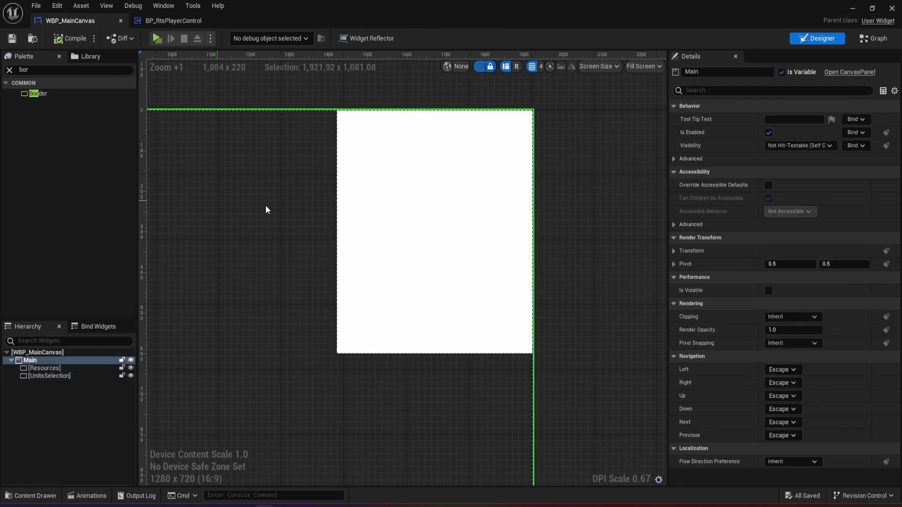
left_click(364, 203)
left_click(782, 160)
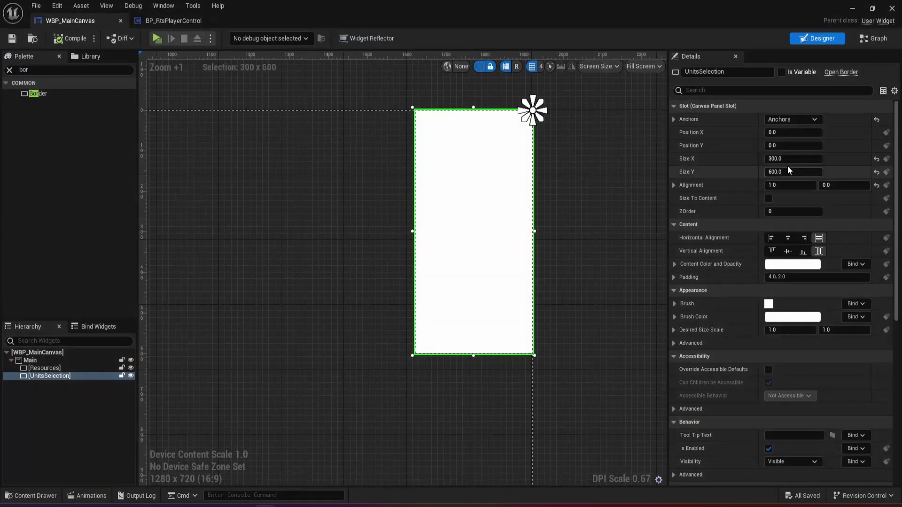
left_click(788, 159)
type("400")
key("Return")
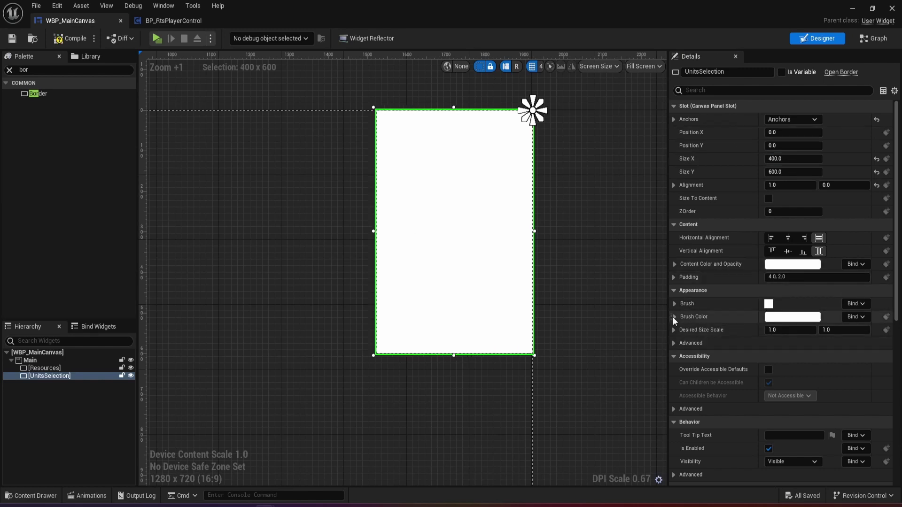
Set the UnitsSelection border's brush tint to black with an alpha of 0.2, and save and preview the widget in game
left_click(676, 304)
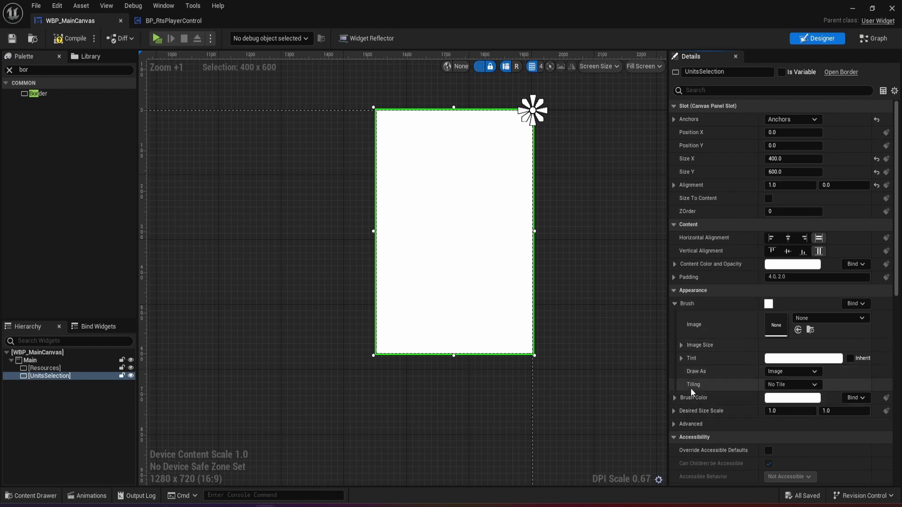
left_click(790, 360)
left_click(758, 296)
left_click_drag(717, 308, 717, 375)
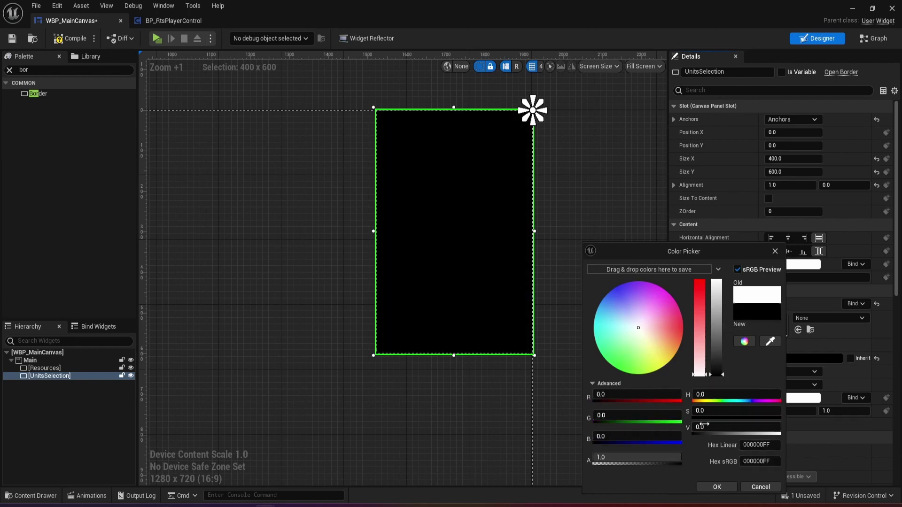
mouse_move(611, 458)
left_mouse_down()
mouse_move(649, 458)
mouse_move(626, 458)
left_mouse_up()
left_click(626, 457)
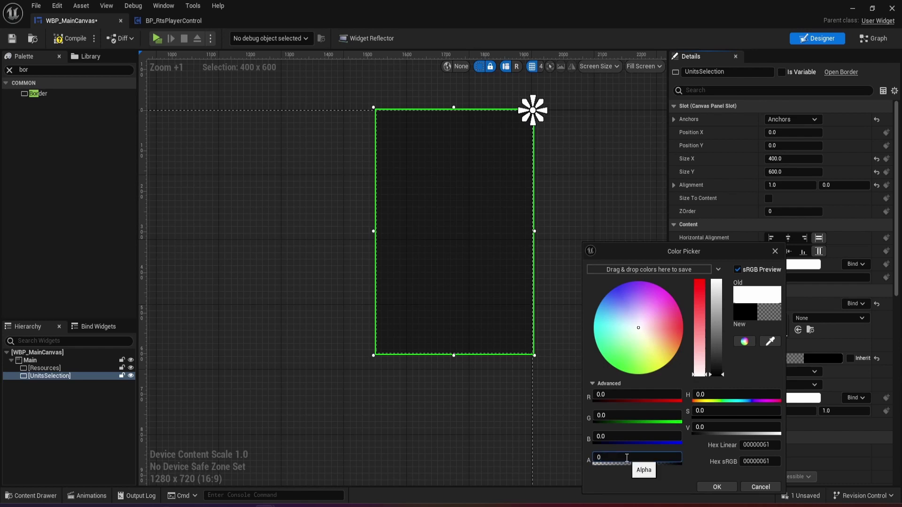
type("0.2")
key("Return")
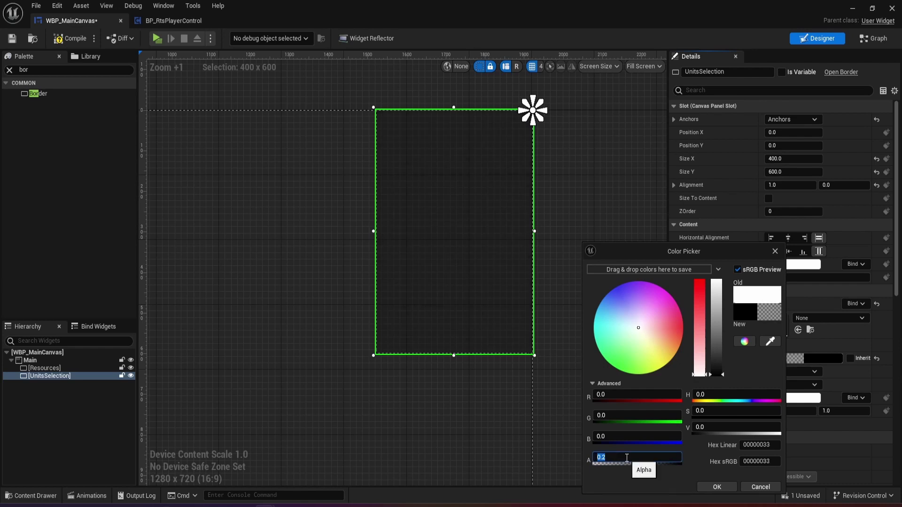
left_click(717, 487)
key("ctrl+s")
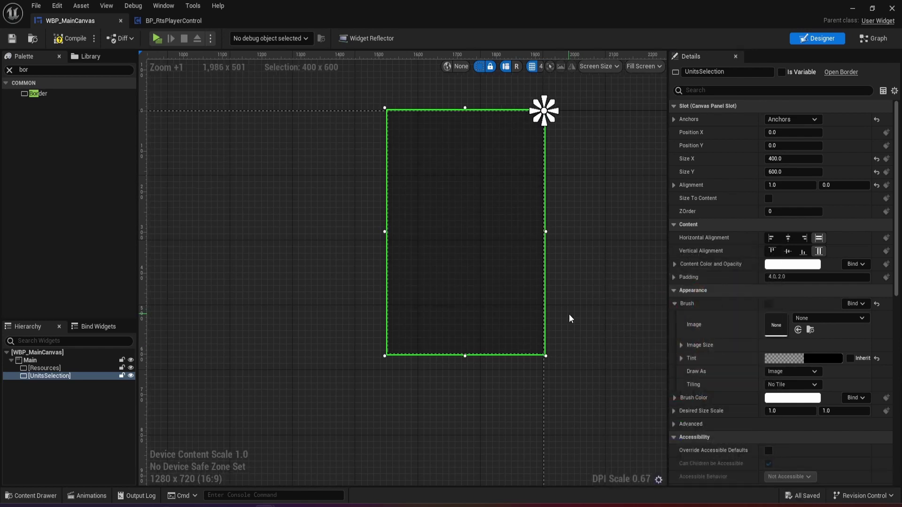
key("alt+p")
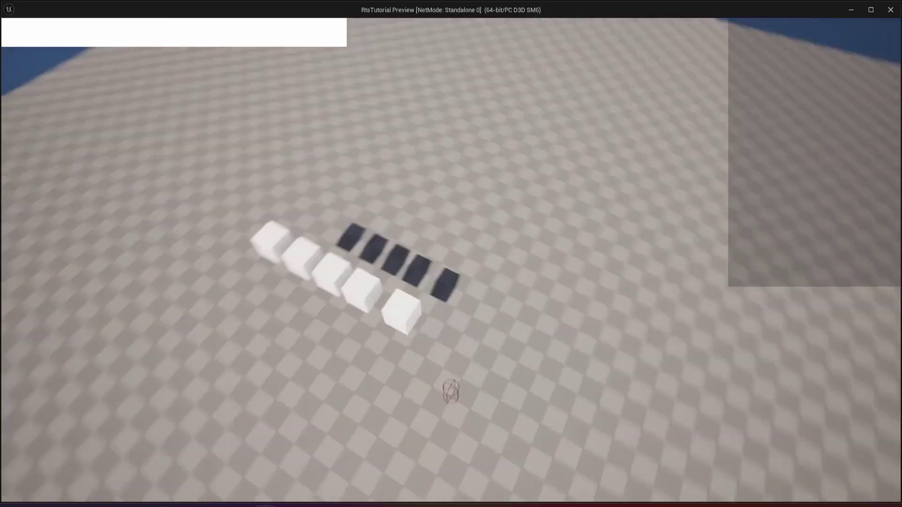
key("Escape")
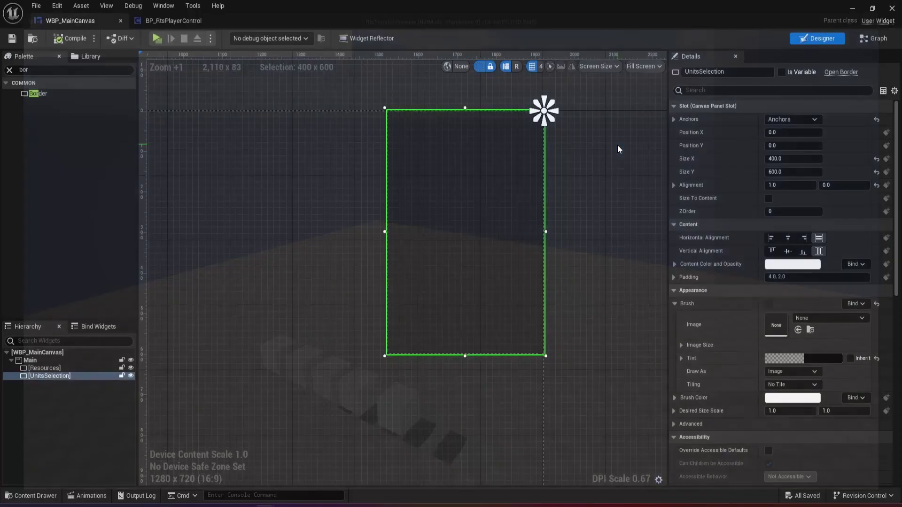
Set the Resources border's brush tint to black with an alpha of 0.1 and save the widget
left_click(282, 161)
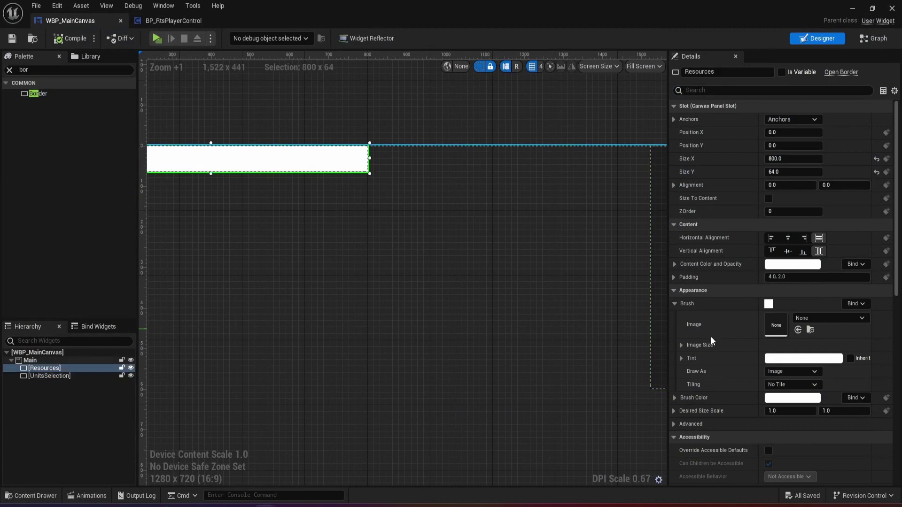
left_click(682, 359)
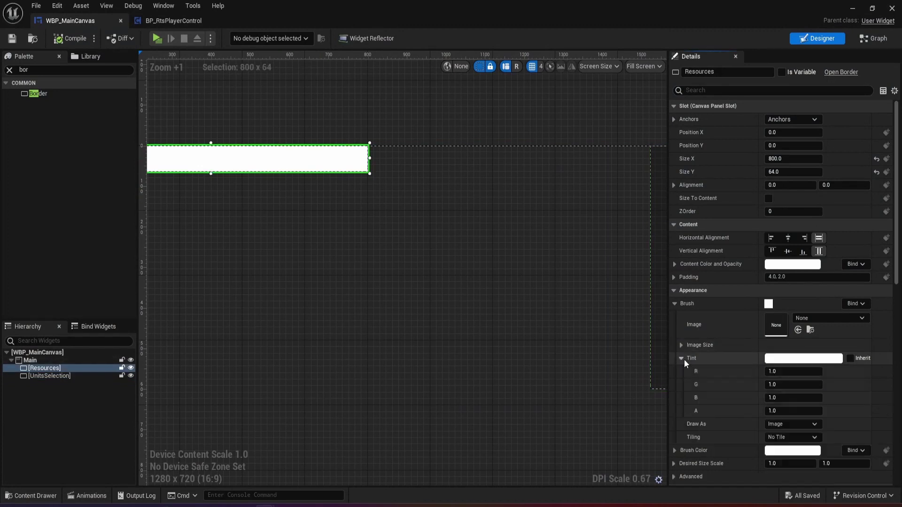
left_click(775, 412)
type("0")
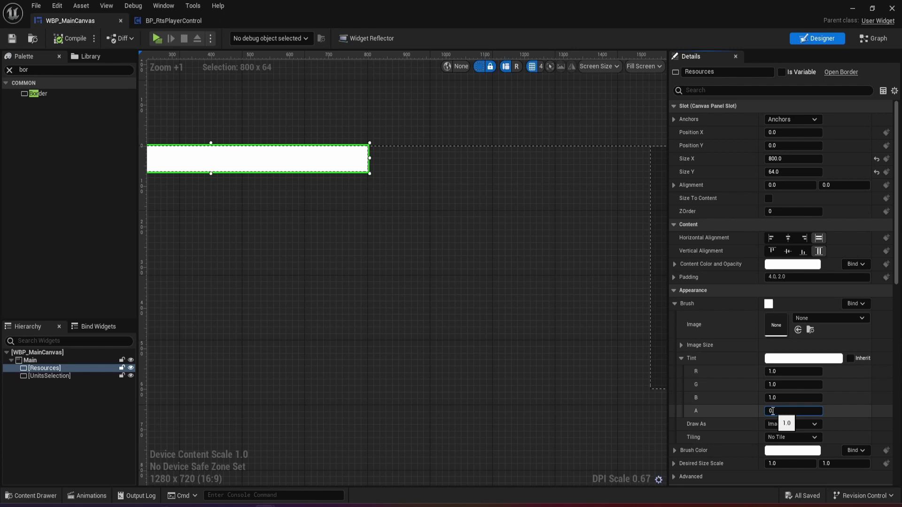
type(".1")
key("Return")
left_click(775, 359)
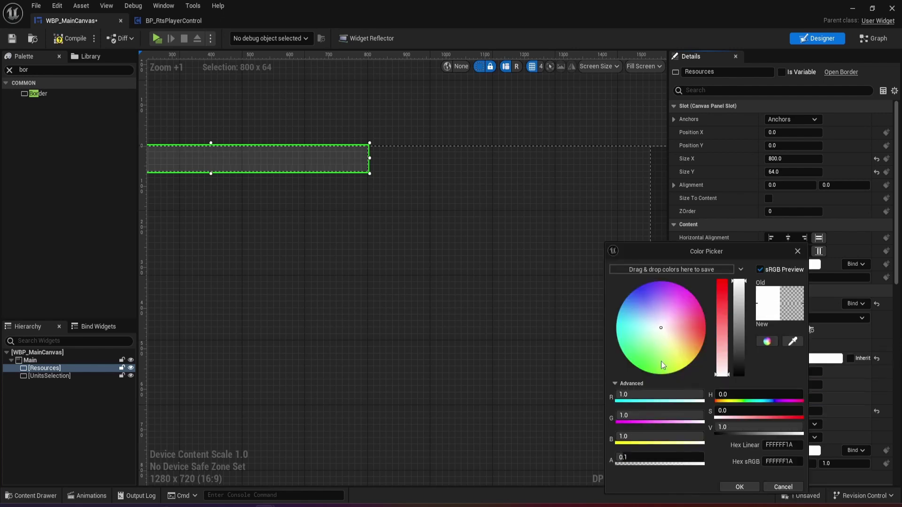
left_click_drag(736, 347, 739, 375)
left_click(739, 486)
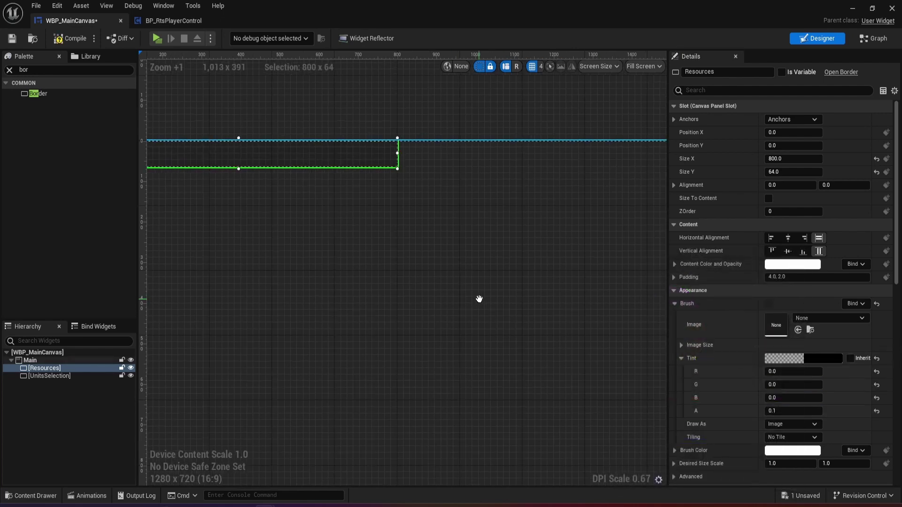
key("ctrl+s")
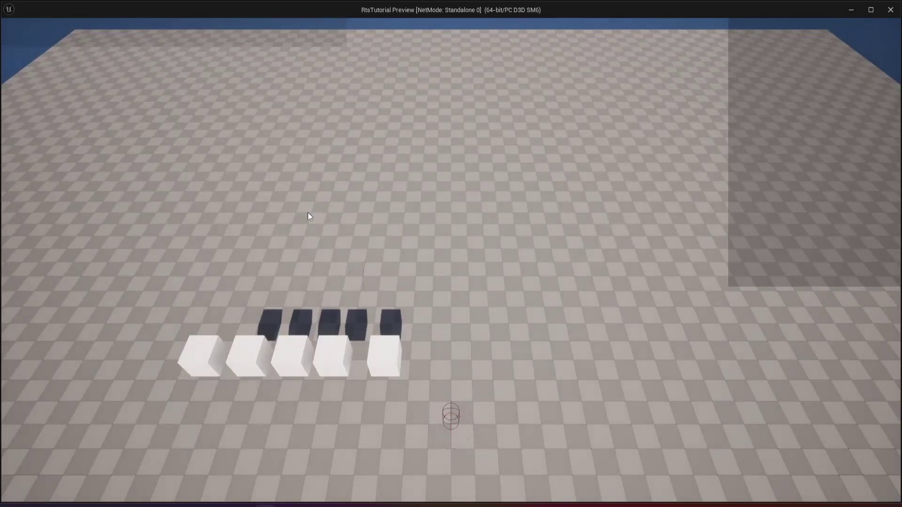
Test the interface in the game preview by rotating the camera and box-selecting the cube units, and end the preview
middle_click_drag(234, 117, 409, 88)
left_click_drag(416, 100, 375, 305)
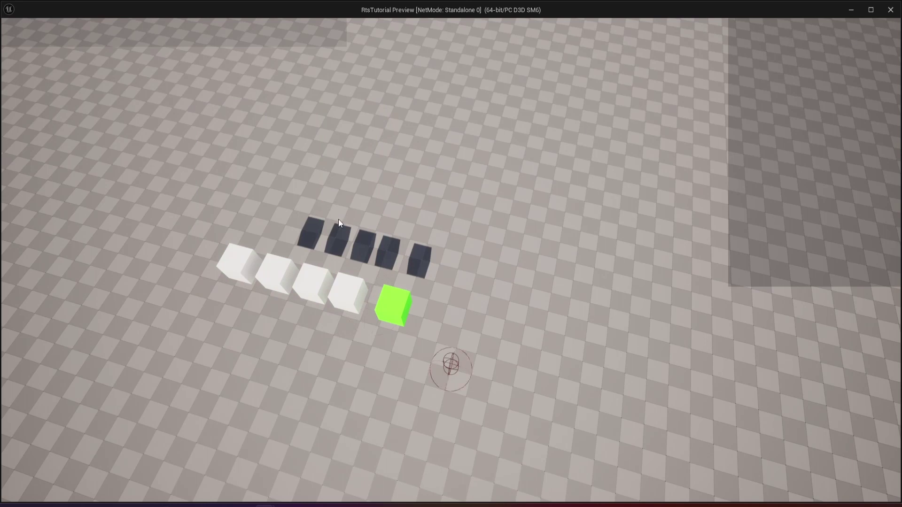
left_click_drag(441, 231, 239, 332)
key("Escape")
right_click_drag(321, 209, 173, 194)
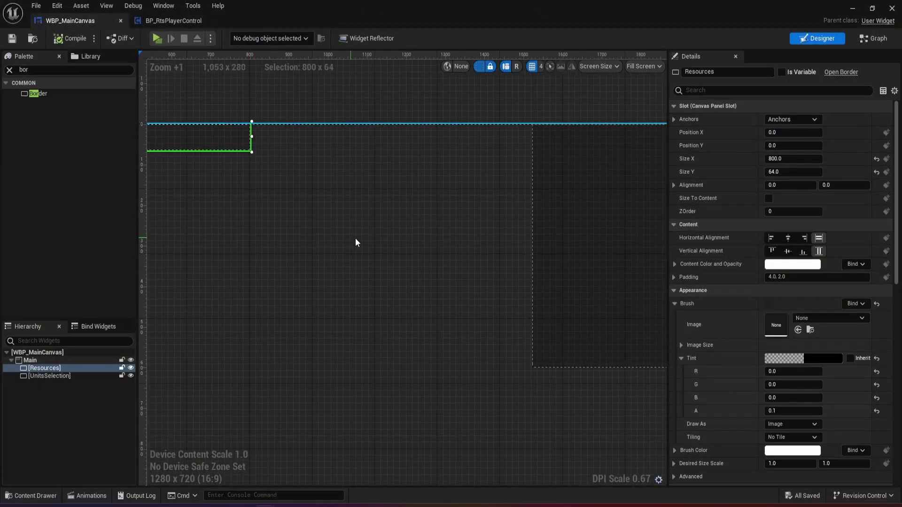
right_click_drag(355, 238, 232, 250)
Create a widget blueprint based on User Widget in the Widget folder and name it WBP_SelectedActor
left_click_drag(349, 12, 534, 61)
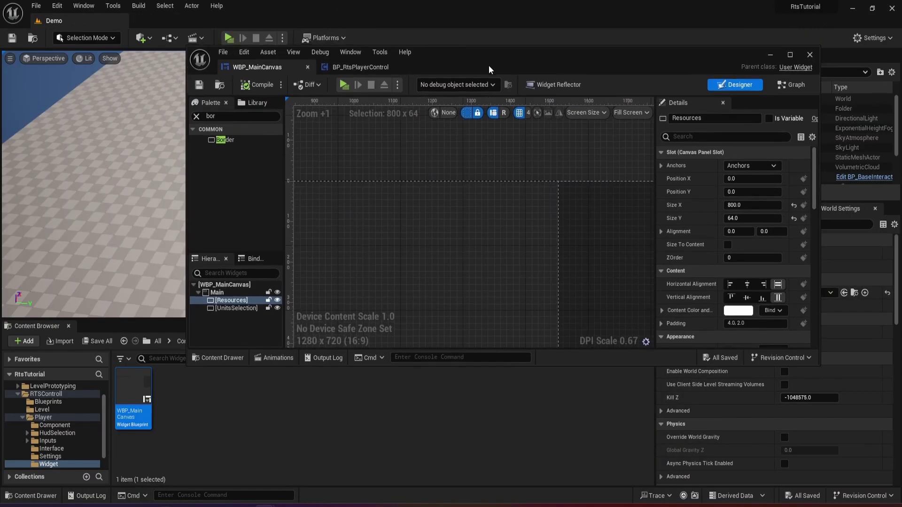
left_click(218, 410)
right_click(218, 411)
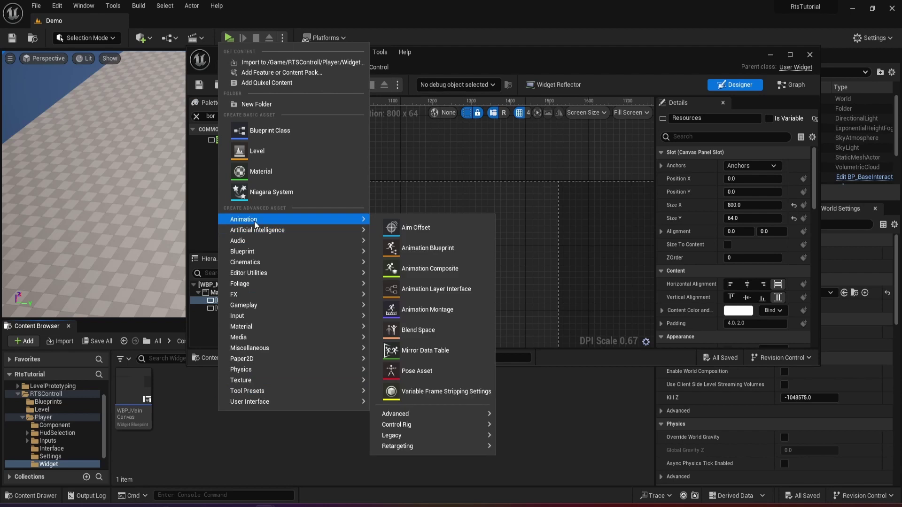
mouse_move(267, 403)
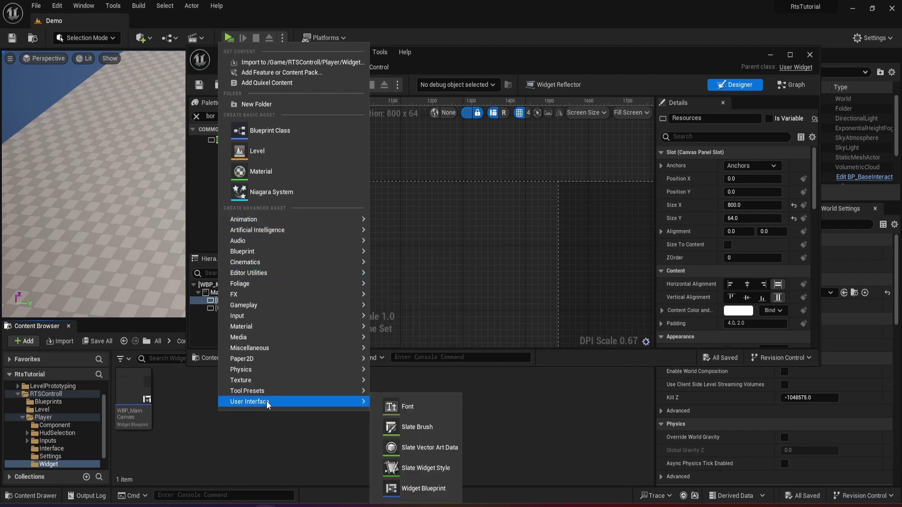
left_click(419, 487)
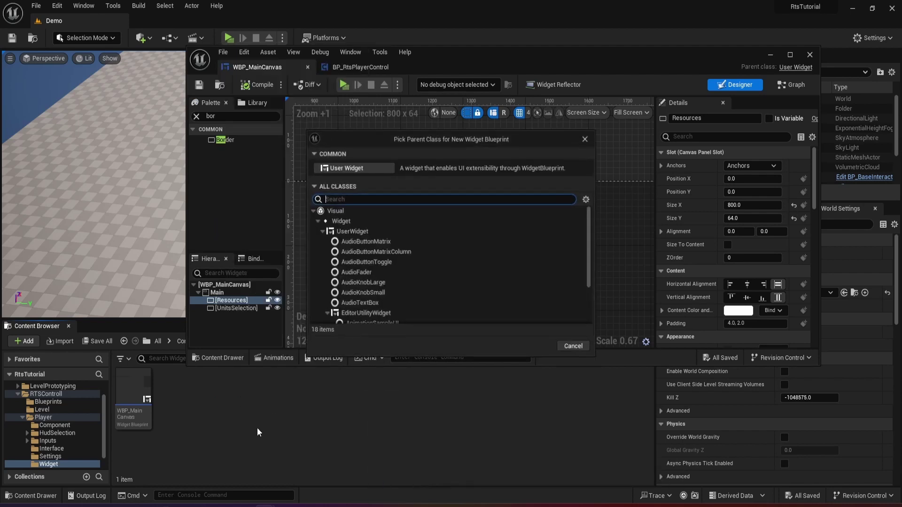
left_click(376, 167)
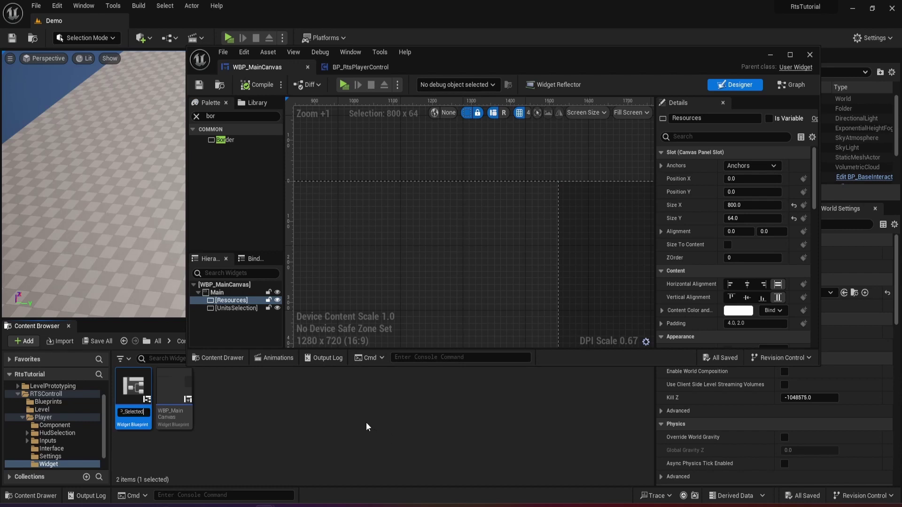
type("WBP_SelectedActor")
key("Return")
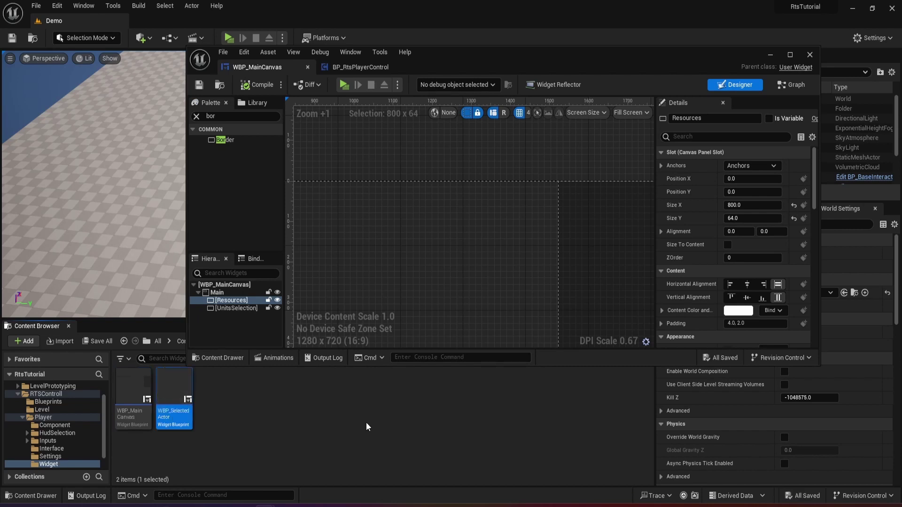
Create a subfolder named ActorSelection inside the Widget folder
left_click(319, 414)
right_click(321, 407)
left_click(410, 105)
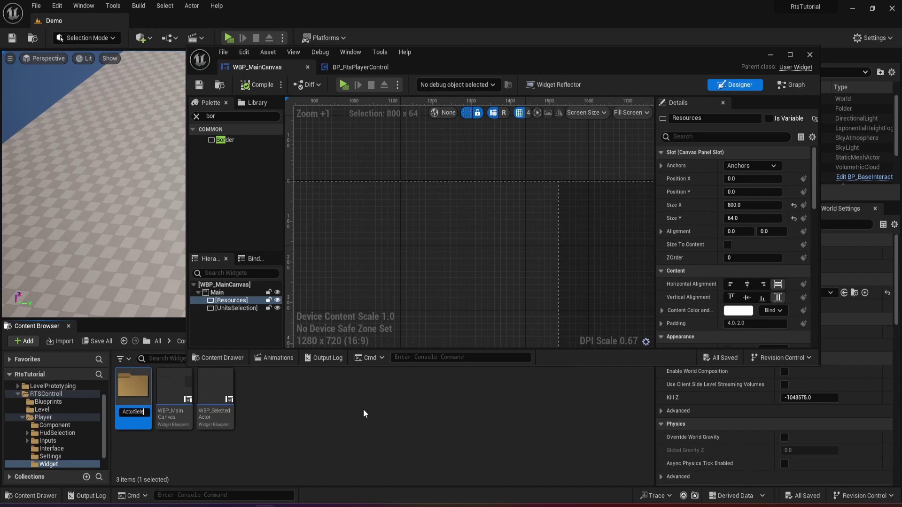
type("ActorSelection")
key("Return")
Copy WBP_SelectedActor into the ActorSelection folder and delete the original from the Widget folder
left_click_drag(217, 384, 133, 385)
left_click(155, 416)
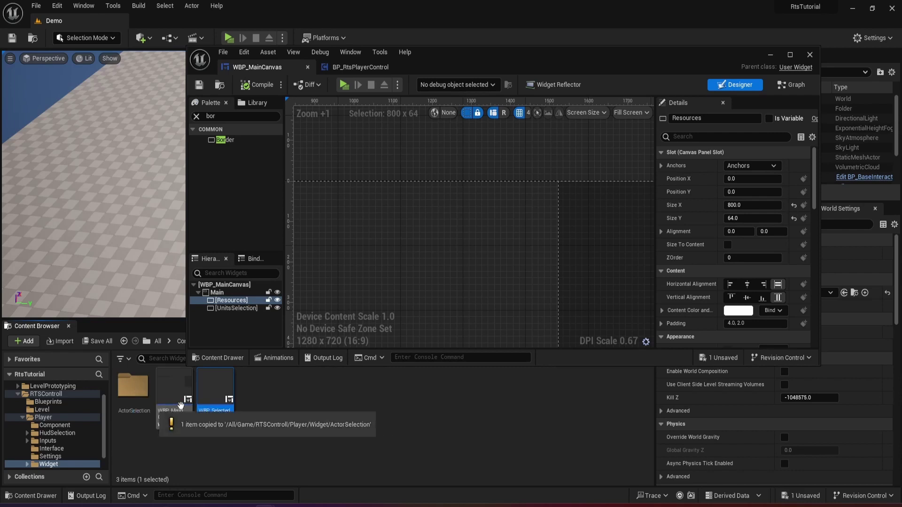
double_click(133, 385)
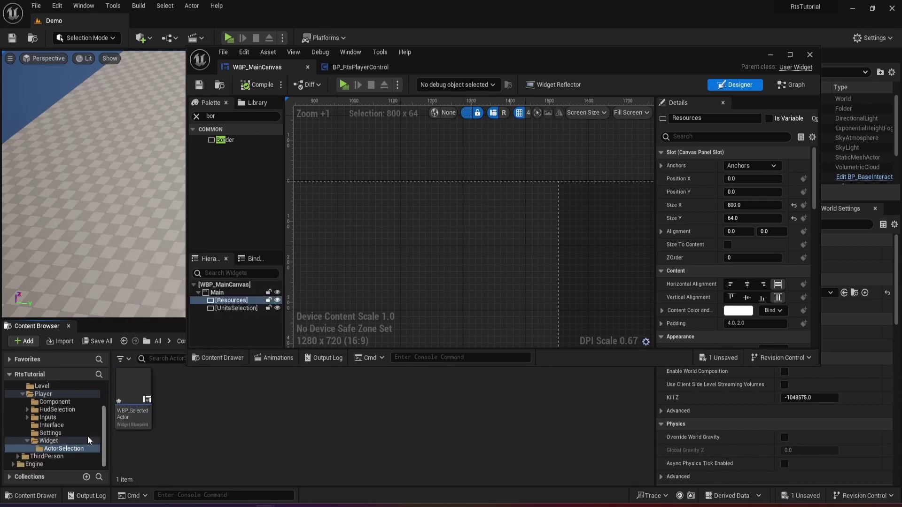
left_click(51, 443)
left_click(215, 402)
key("Delete")
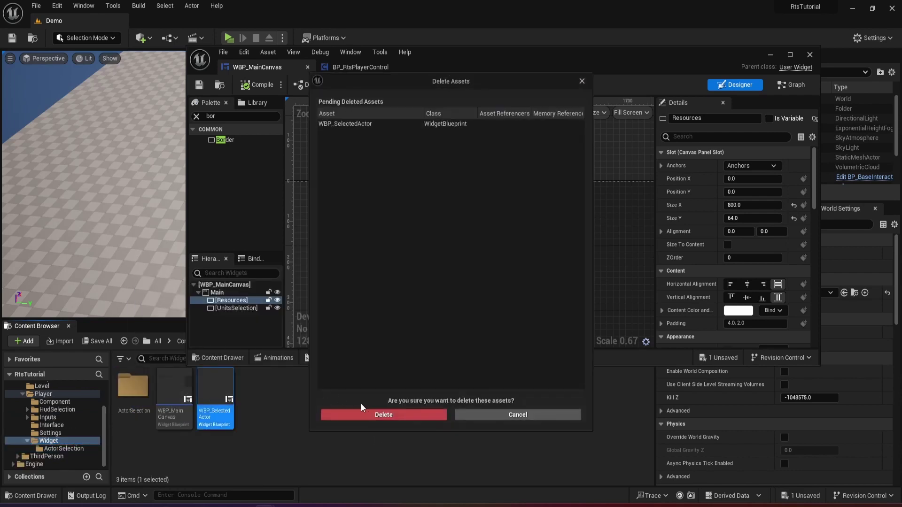
left_click(374, 416)
Save all assets and open WBP_SelectedActor from the ActorSelection folder in the maximized widget editor
double_click(133, 386)
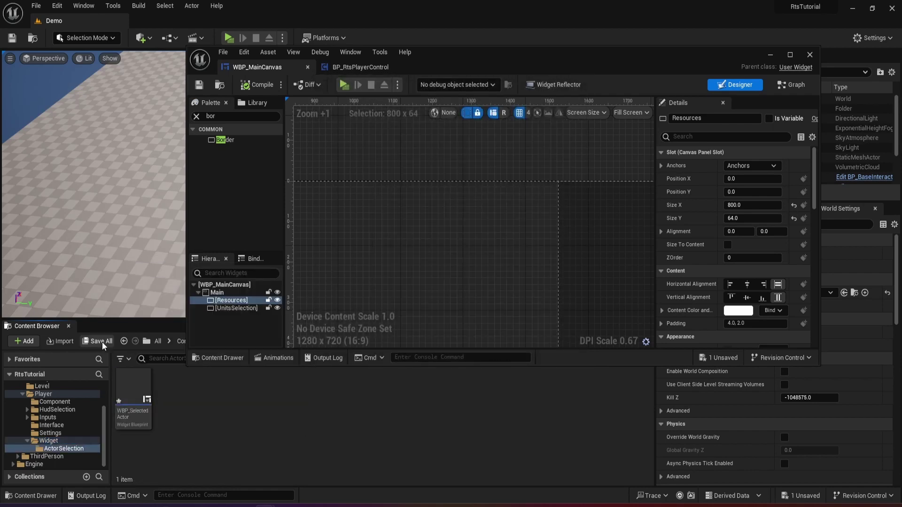
left_click(99, 342)
left_click(525, 366)
double_click(133, 399)
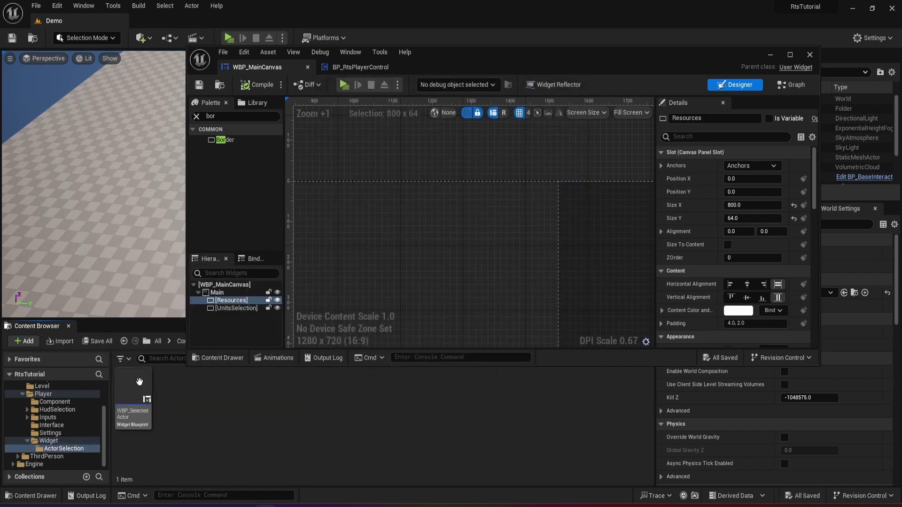
double_click(568, 53)
Add a Vertical Box as the root of the WBP_SelectedActor hierarchy
right_click_drag(329, 181, 222, 187)
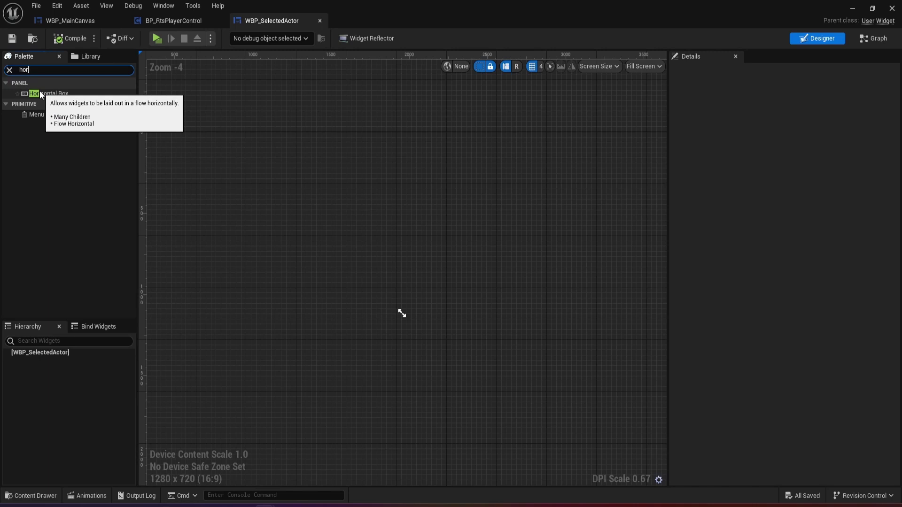
type("er")
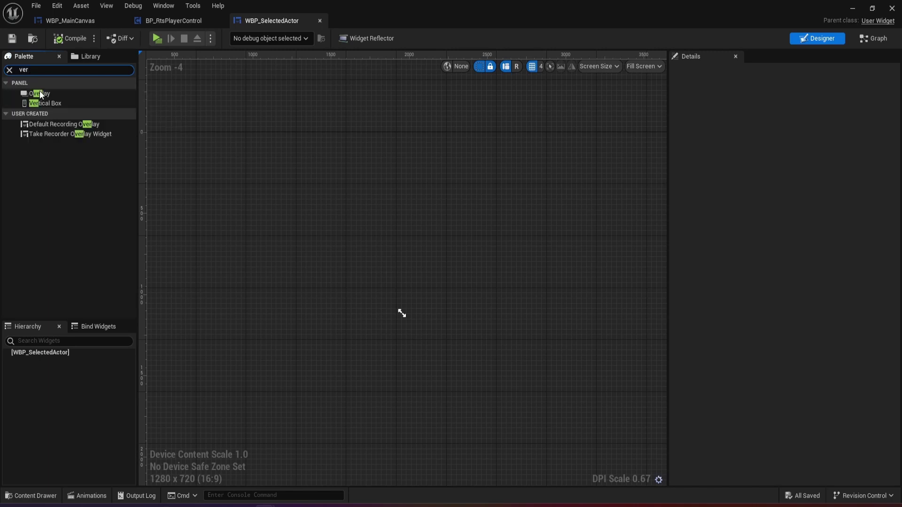
left_click_drag(47, 103, 55, 352)
right_click_drag(415, 306, 623, 353)
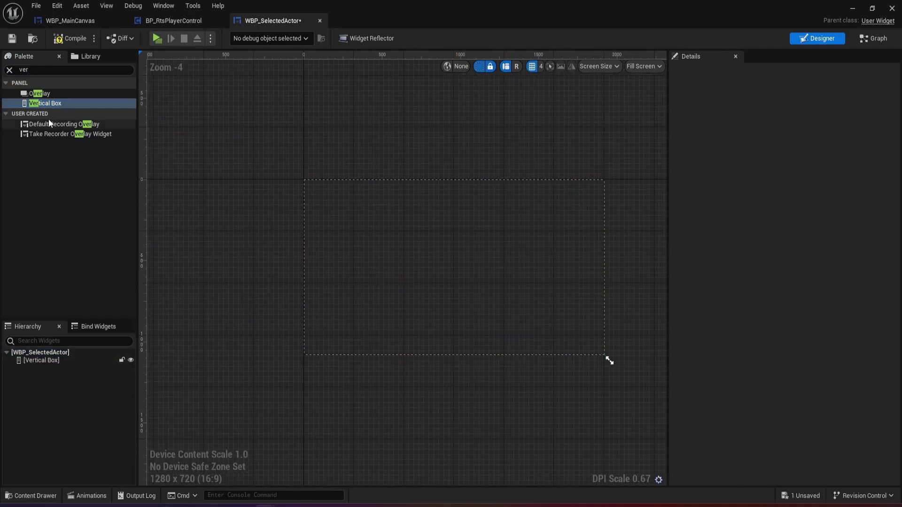
Add two Horizontal Boxes inside the Vertical Box and save the widget
left_click(30, 70)
type("hor")
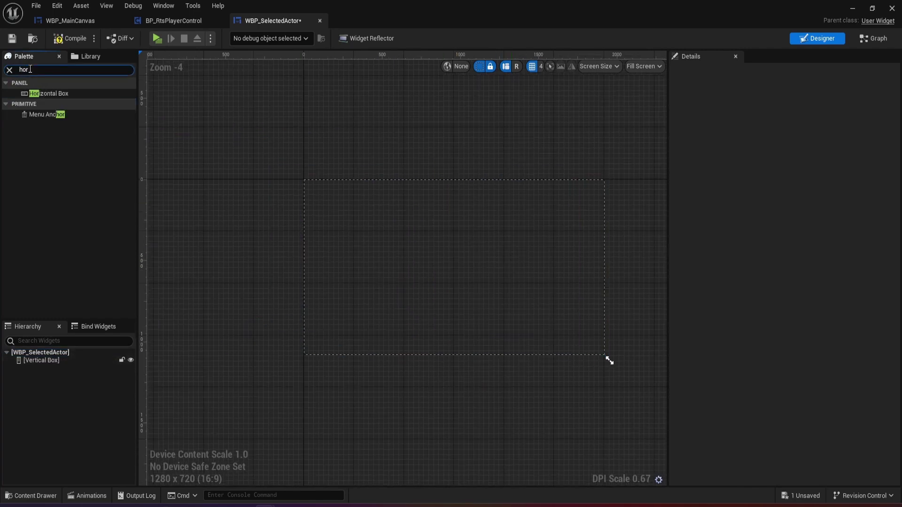
left_click_drag(68, 96, 41, 371)
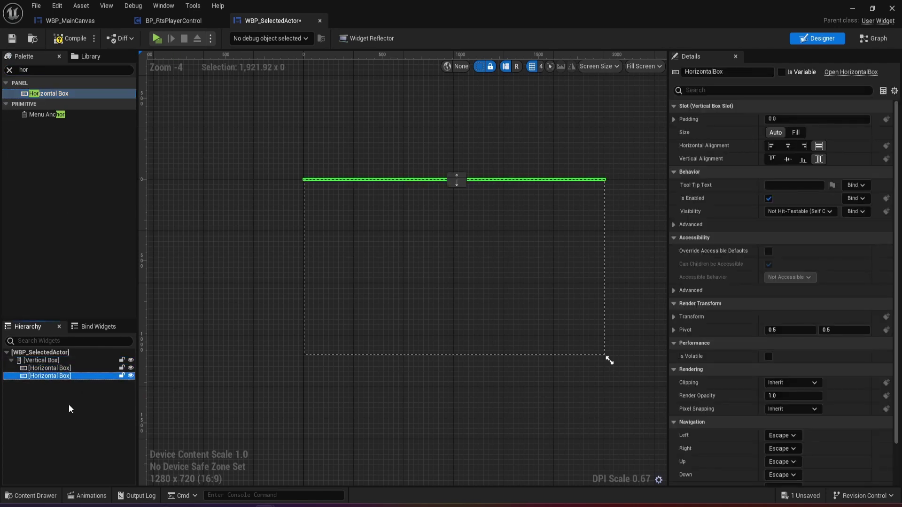
left_click(179, 375)
key("ctrl+s")
Switch to Paint and sketch a rectangle about 575 × 348 px containing two wide stacked rectangles, the lower one about 474 × 83 px
key("super")
type("pai")
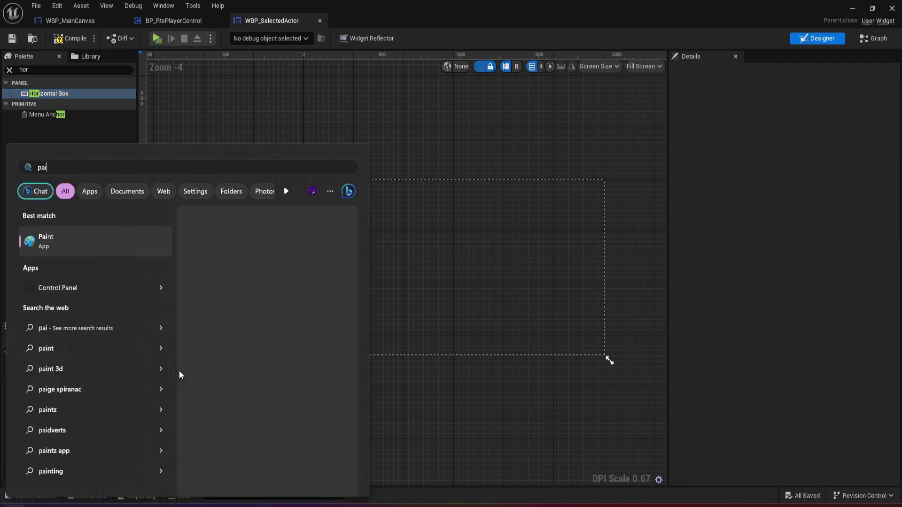
key("Return")
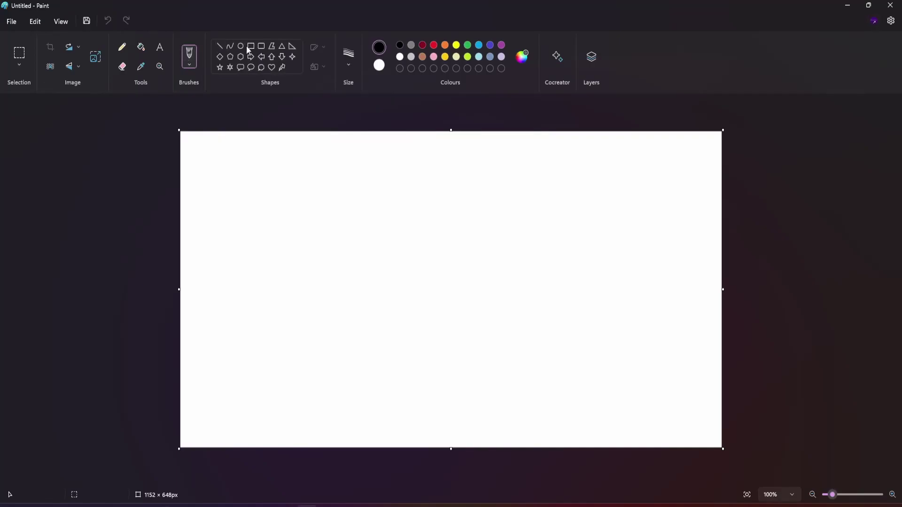
left_click(251, 46)
left_click_drag(321, 182, 592, 351)
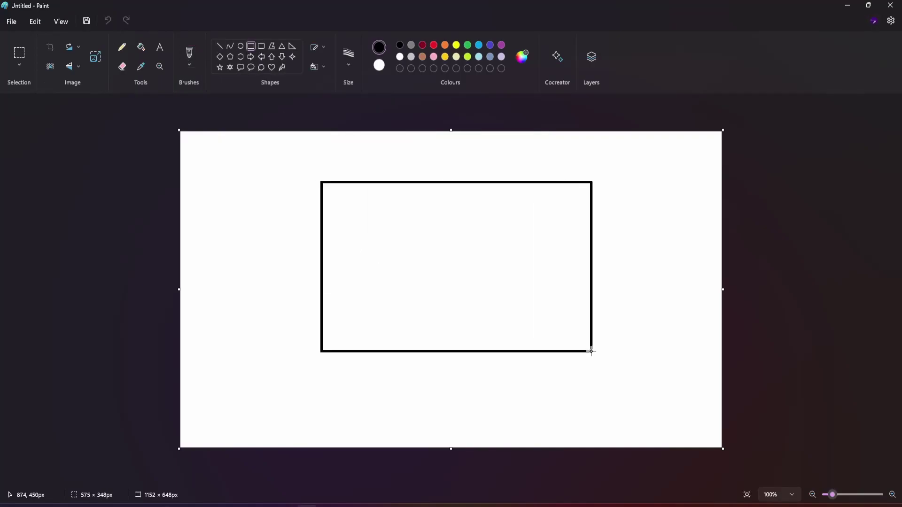
left_click(234, 177)
left_click_drag(346, 211, 566, 239)
left_click_drag(346, 288, 570, 327)
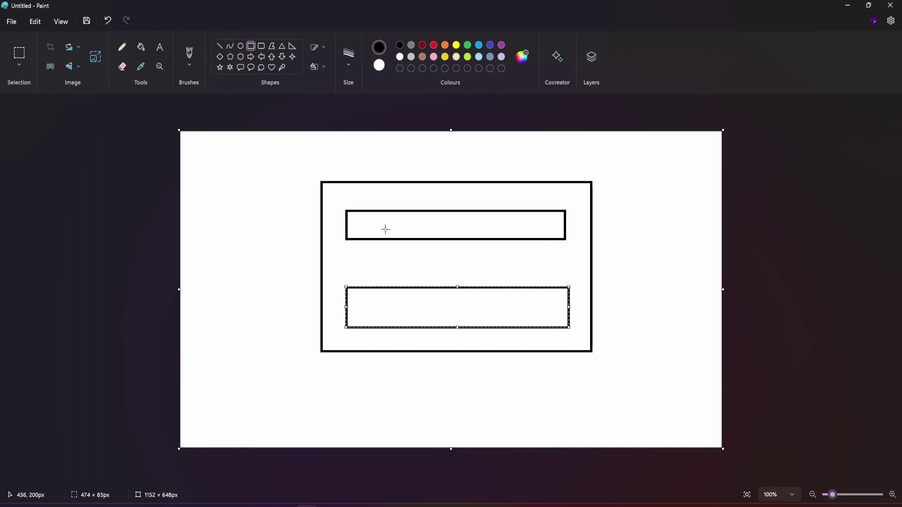
Sketch two smaller side-by-side rectangles inside each wide rectangle, and close Paint without saving
left_click_drag(358, 218, 567, 234)
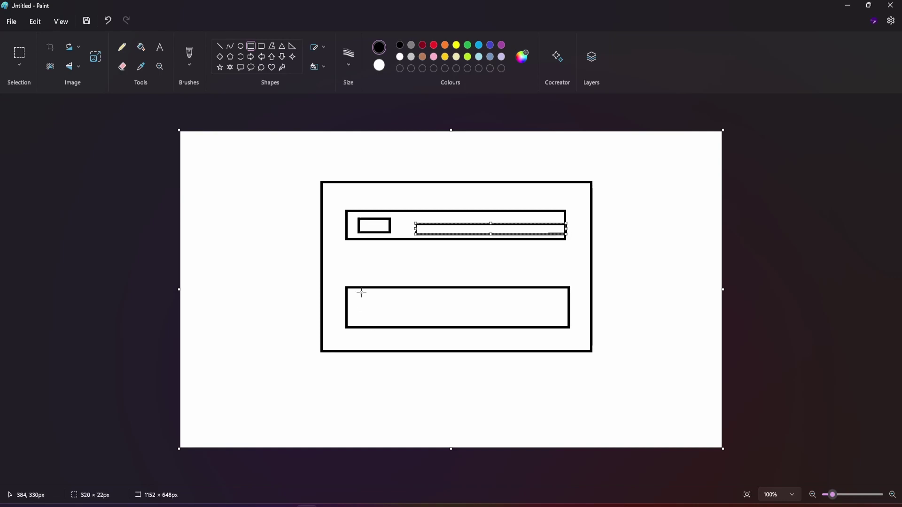
left_click_drag(359, 303, 419, 321)
left_click_drag(469, 304, 562, 320)
left_click(890, 6)
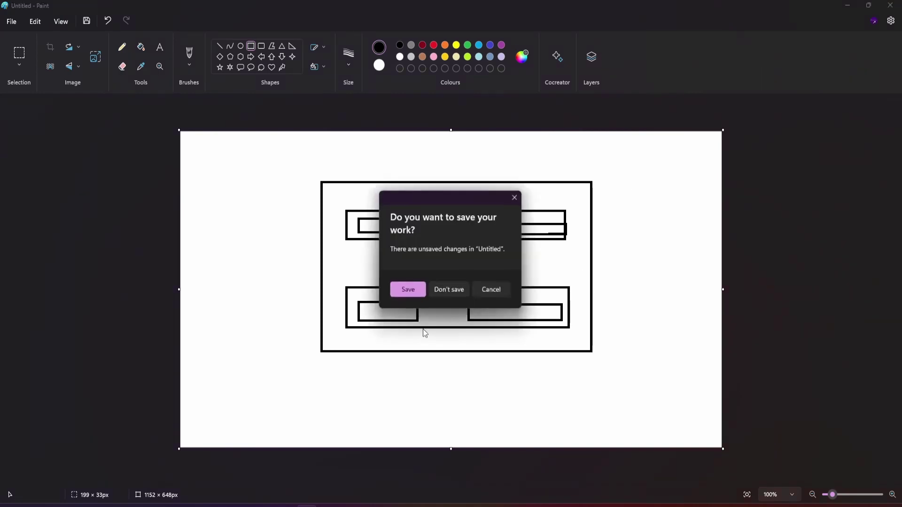
left_click(447, 290)
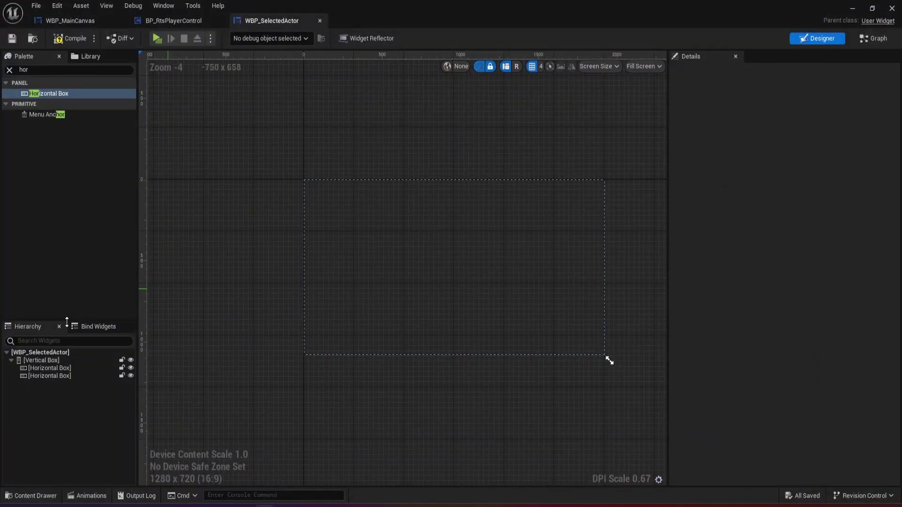
Check the two Horizontal Boxes in the hierarchy and clear the palette filter to browse all widget types
left_click(40, 369)
left_click(69, 376)
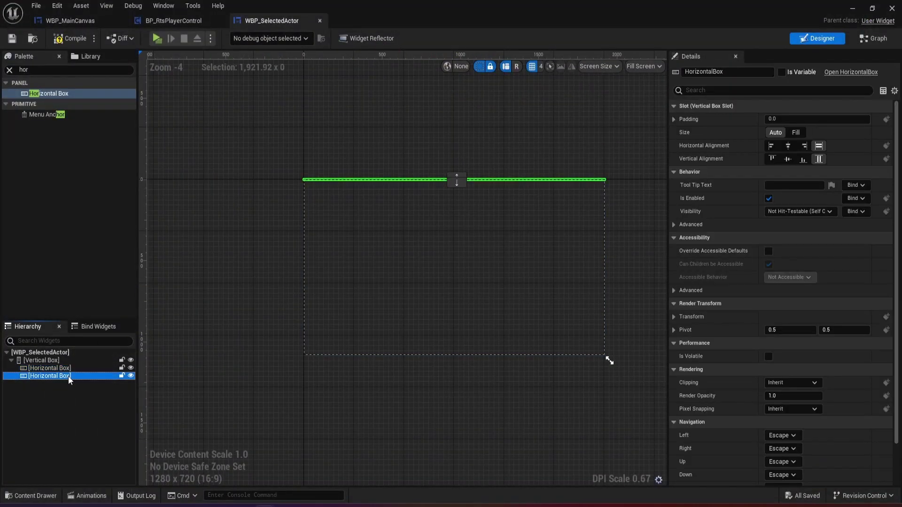
left_click(53, 369)
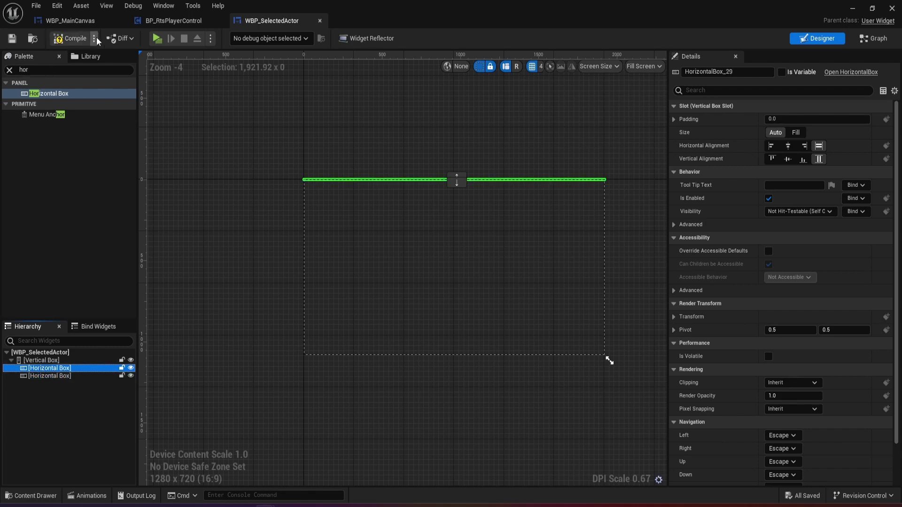
left_click(44, 70)
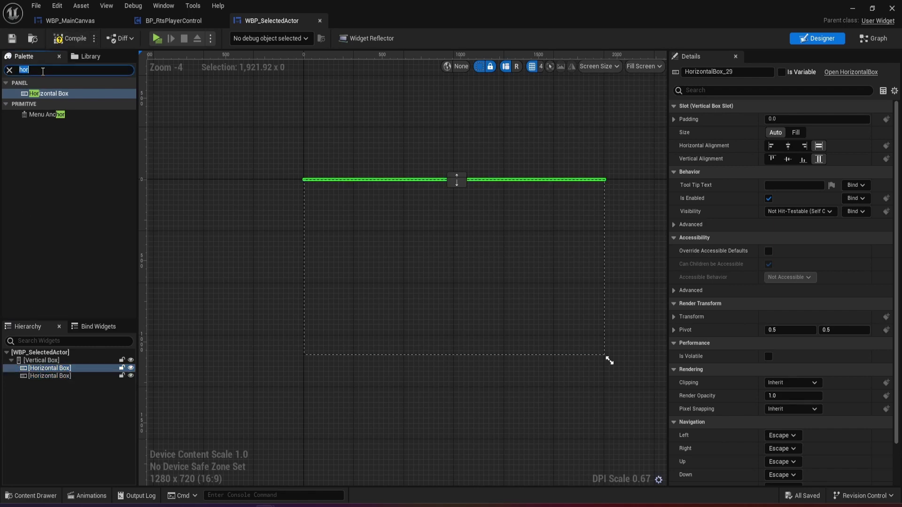
left_click(9, 70)
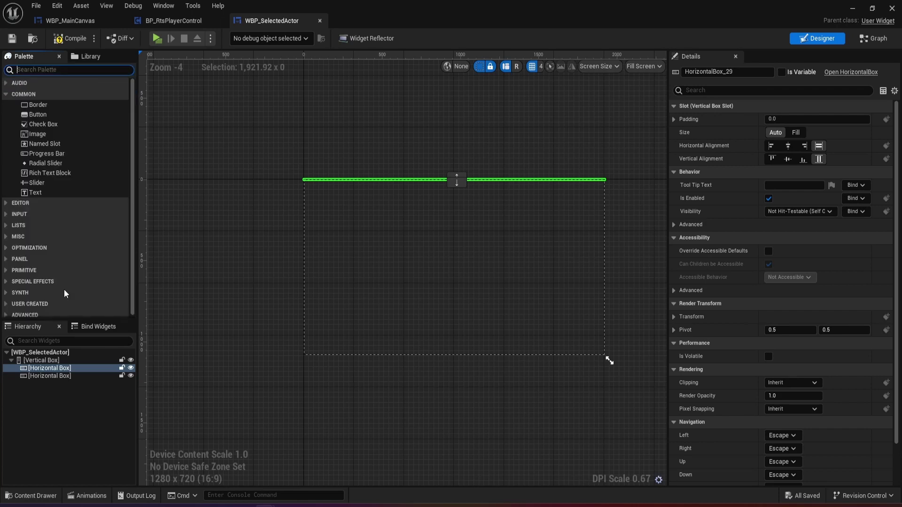
left_click(87, 70)
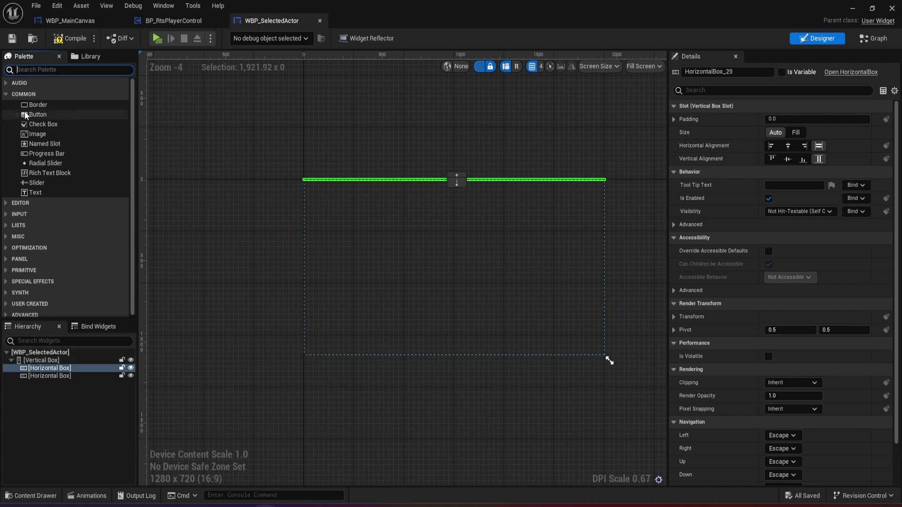
Wrap the Vertical Box in WBP_SelectedActor with a Border
left_click(47, 360)
right_click(47, 361)
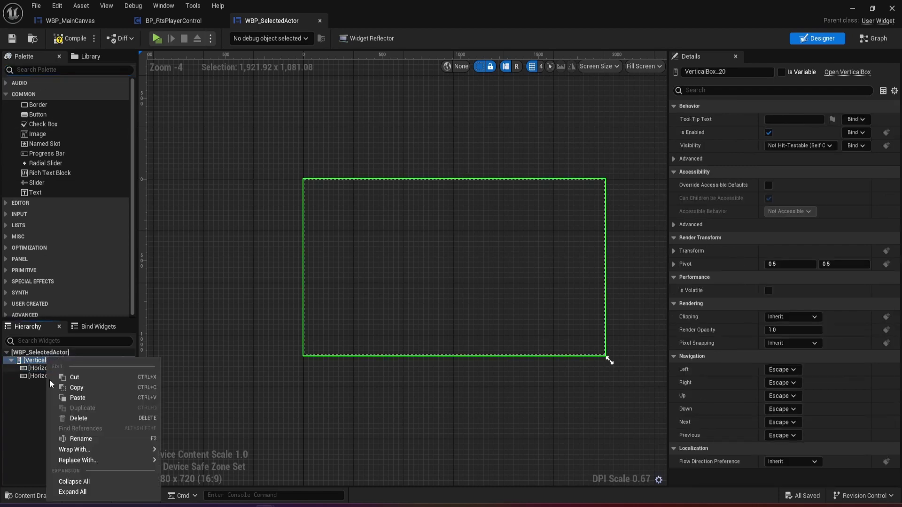
mouse_move(89, 448)
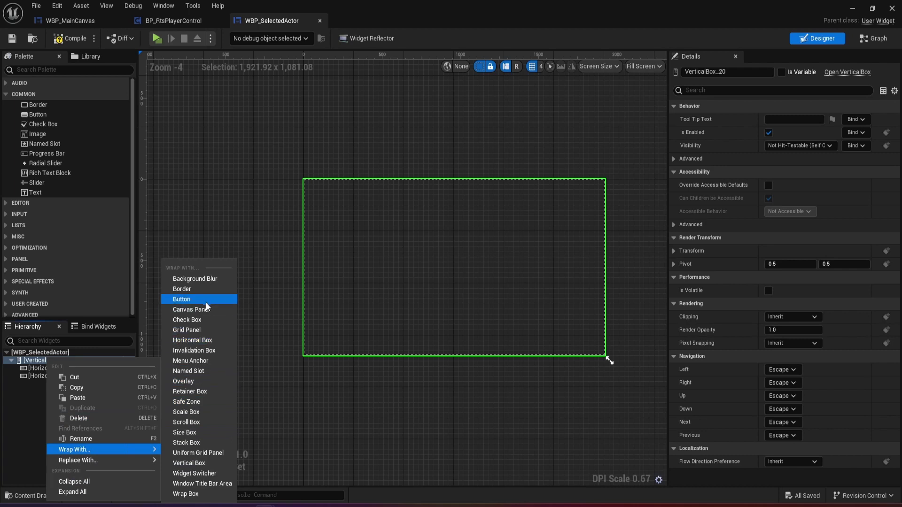
left_click(193, 291)
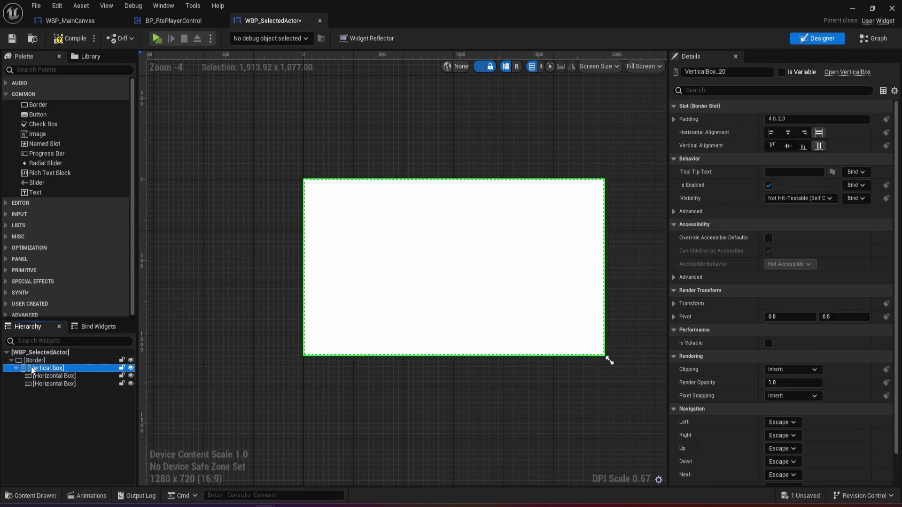
Set the Border's brush tint to yellow (R 1.0, G 0.798928, B 0.0) with alpha 0.1 and save the widget
left_click(52, 360)
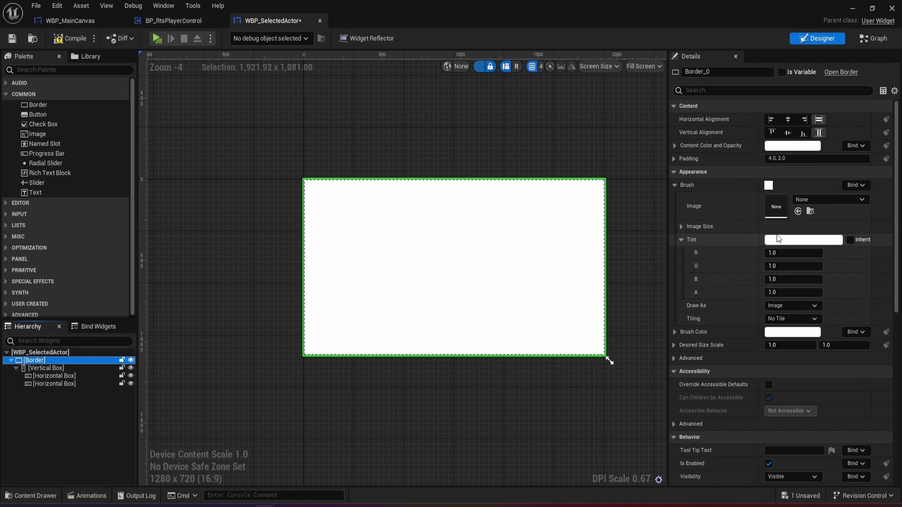
left_click(778, 239)
left_click(623, 343)
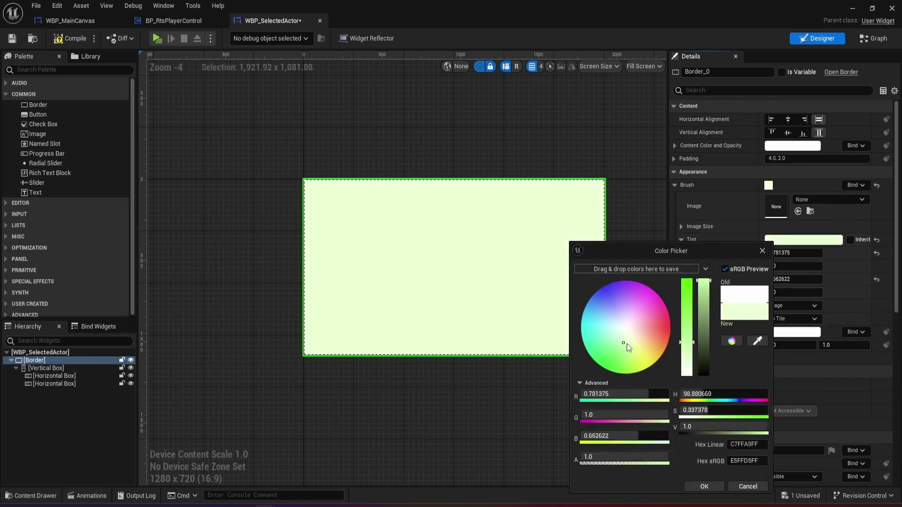
left_click(659, 362)
left_click(722, 485)
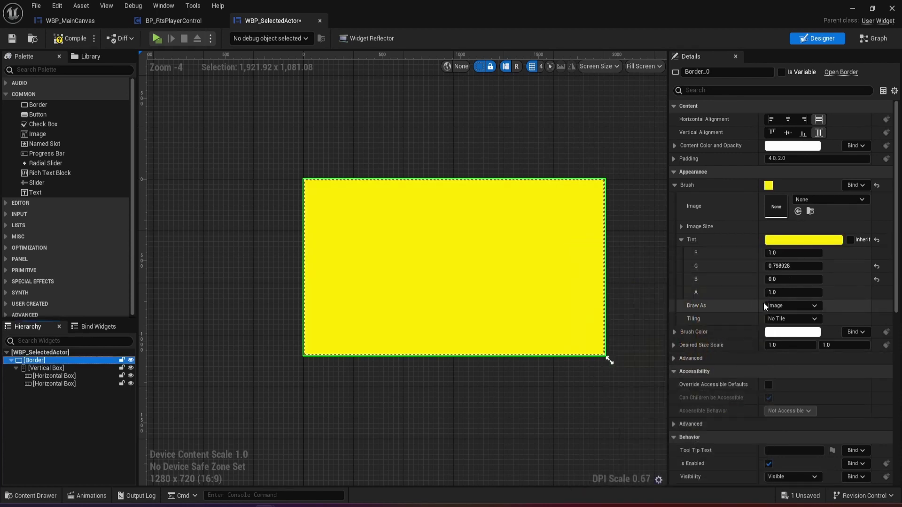
left_click(771, 292)
key("Return")
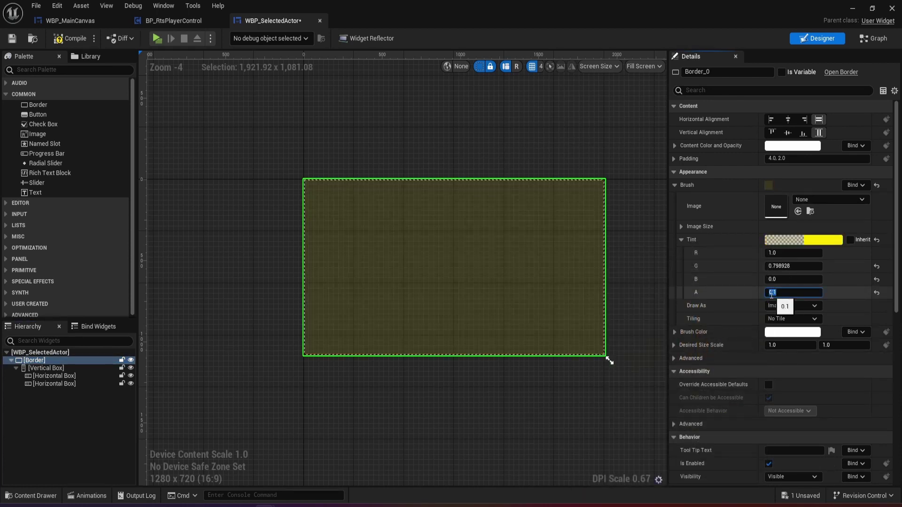
left_click(12, 38)
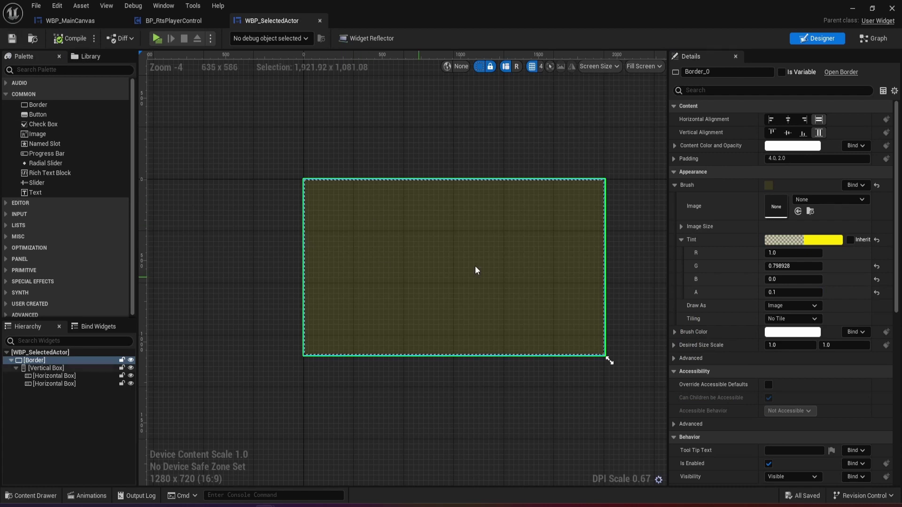
Rename the first Horizontal Box in the Vertical Box as Name
right_click_drag(476, 351, 421, 338)
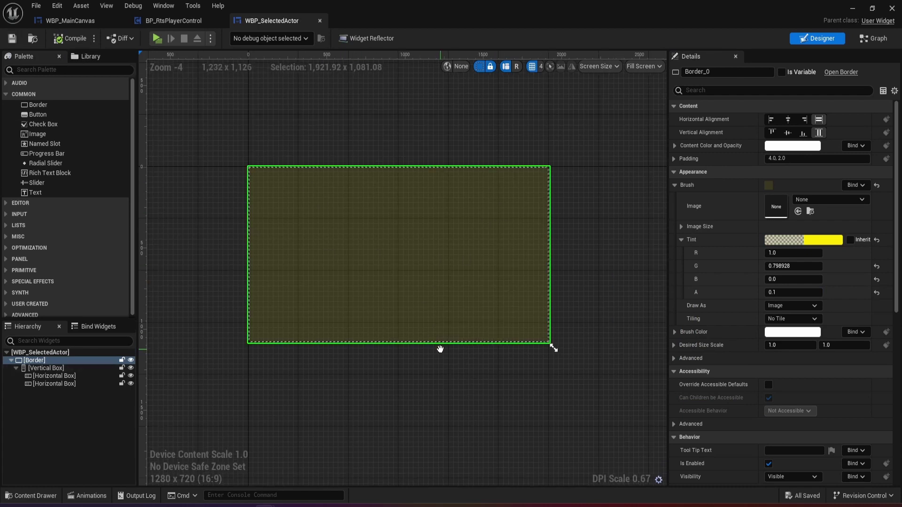
left_click(246, 226)
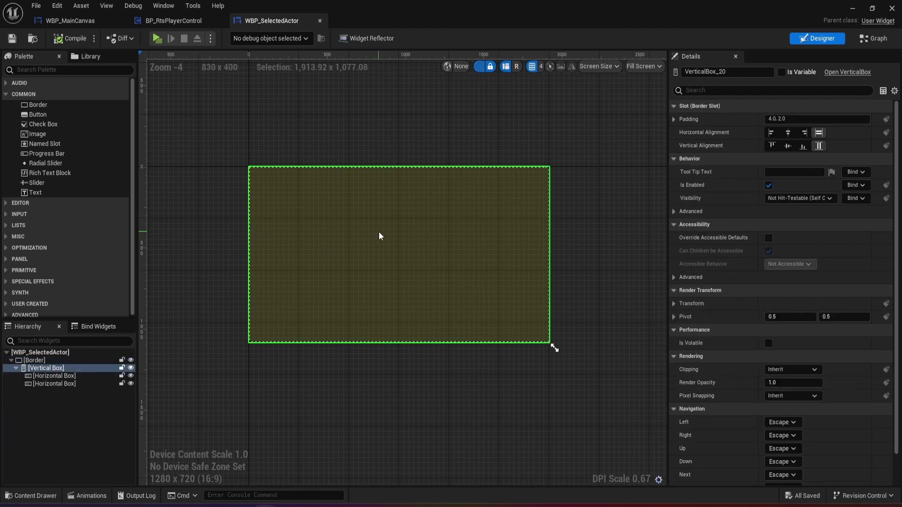
left_click(42, 377)
left_click(62, 71)
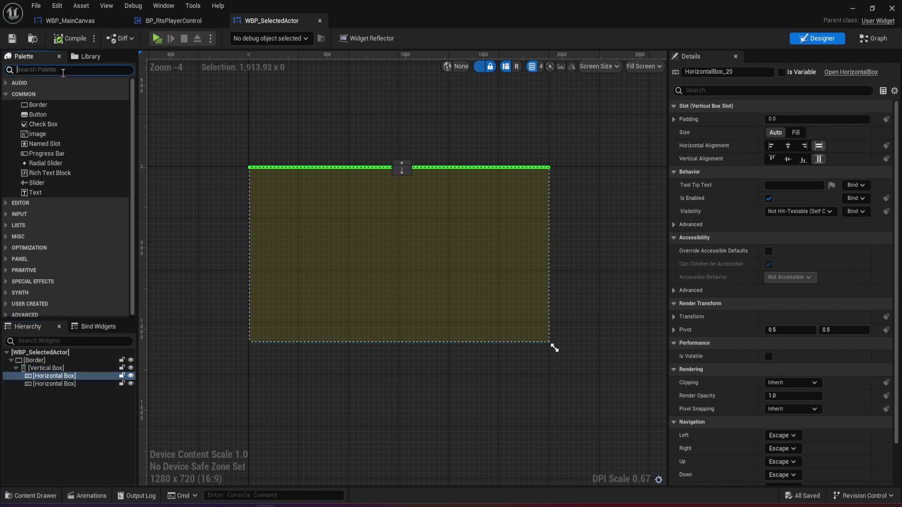
double_click(60, 376)
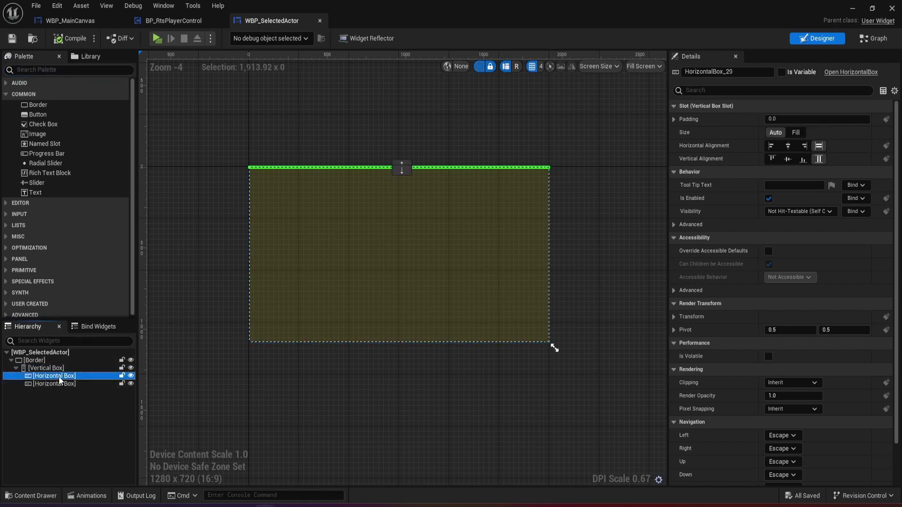
key("Return")
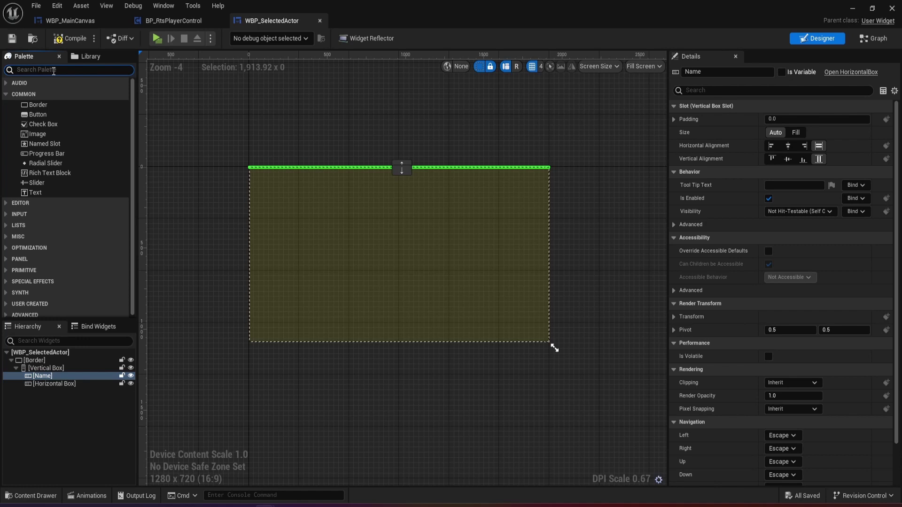
Add an Image widget followed by a Text widget inside the Name Horizontal Box
key("ctrl+a")
type("ima")
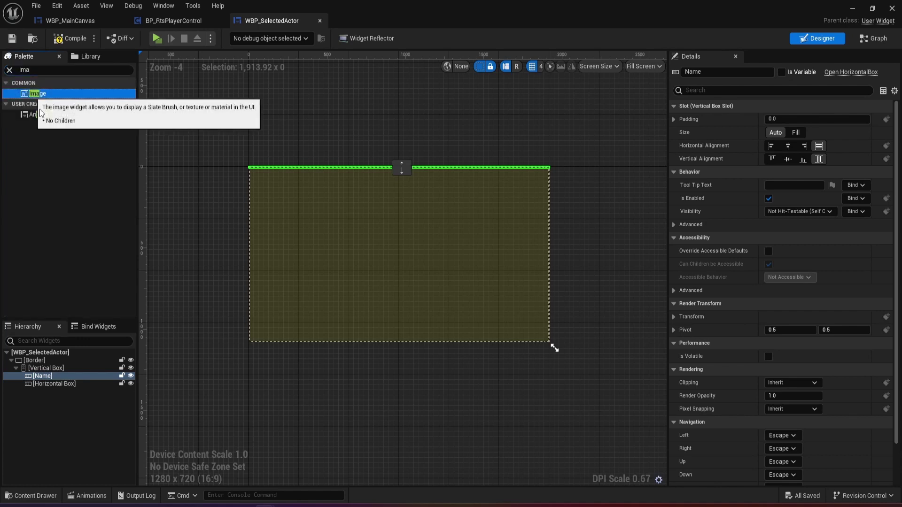
left_click_drag(39, 93, 39, 376)
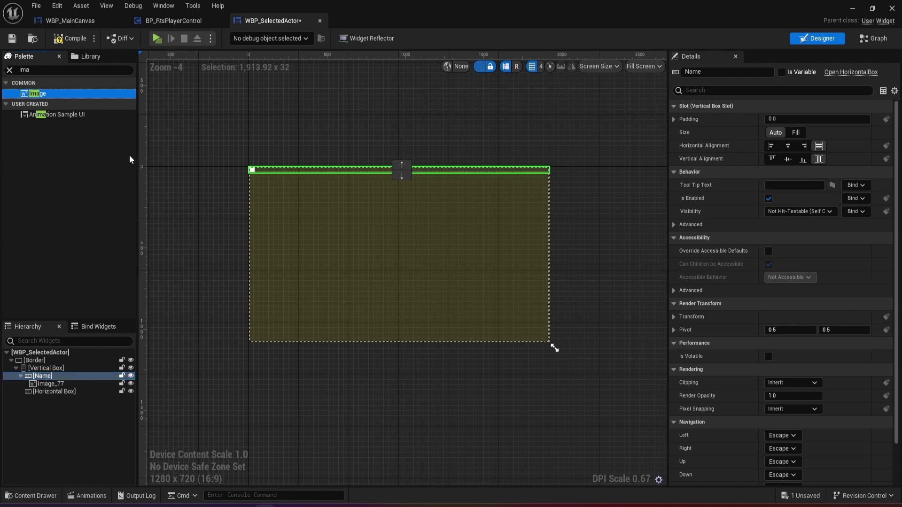
left_click(56, 70)
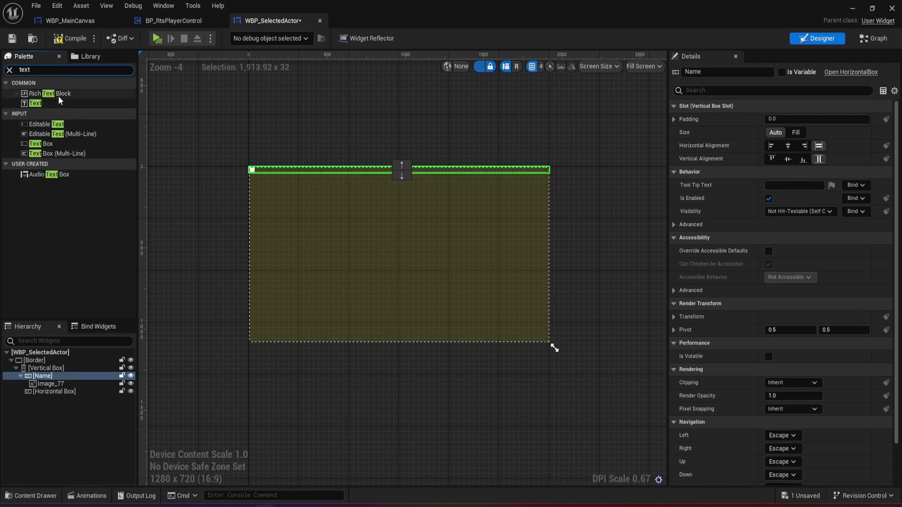
left_click_drag(34, 102, 53, 376)
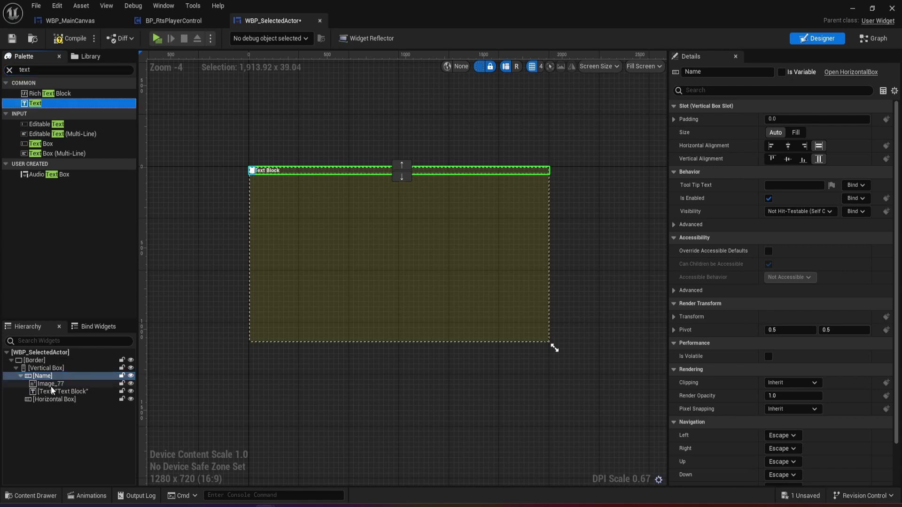
Switch the designer preview size from Fill Screen to Desired
scroll(329, 179, "up", 4)
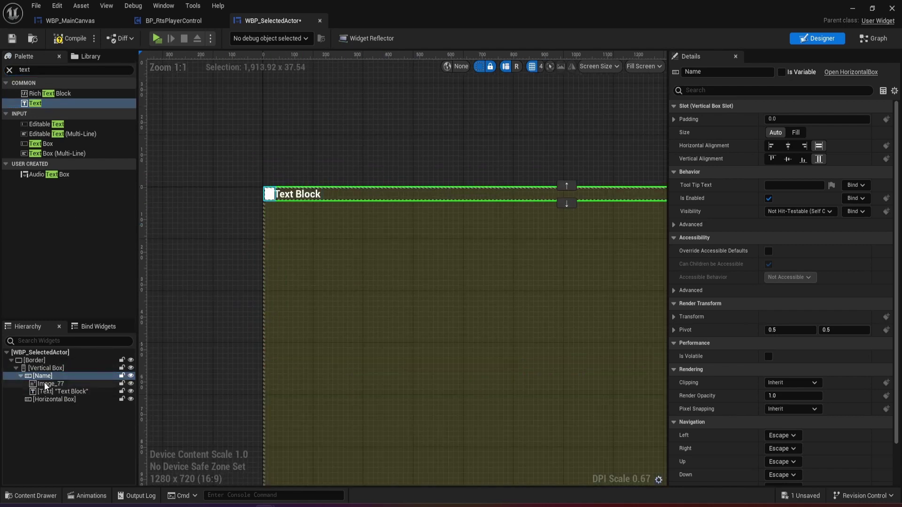
left_click(644, 66)
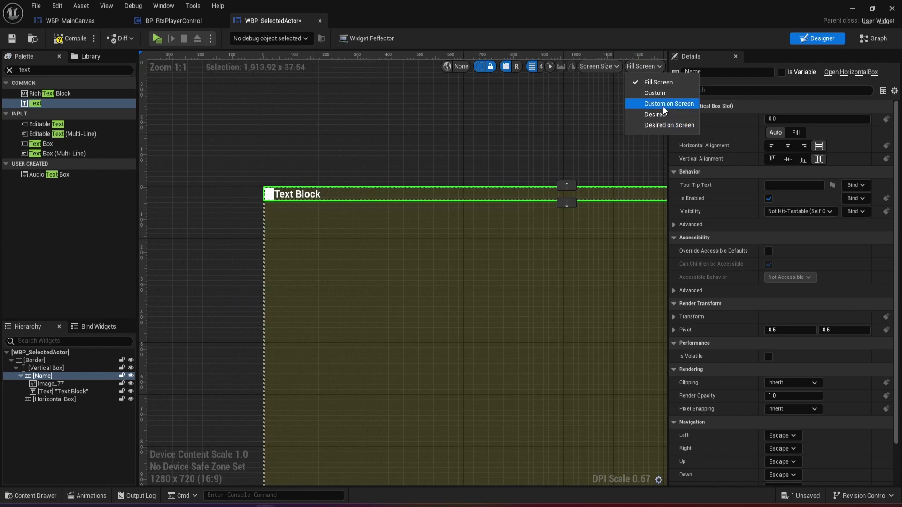
left_click(656, 115)
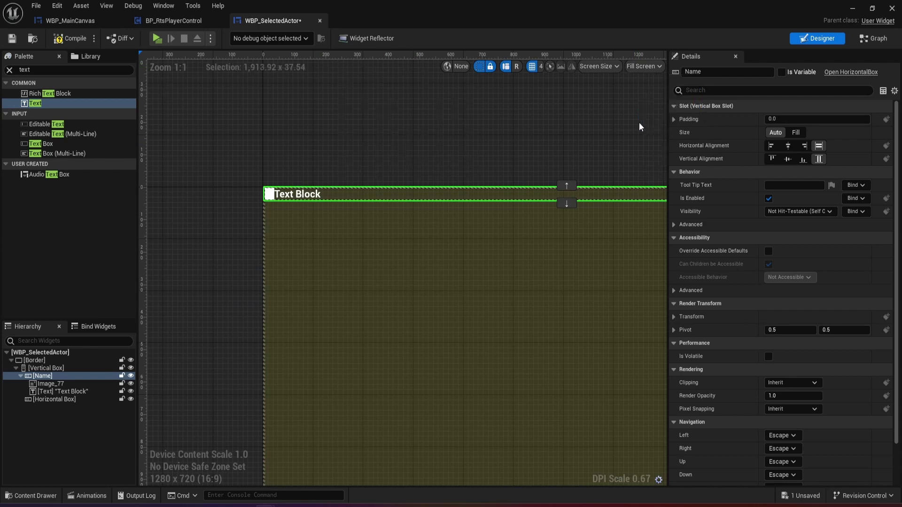
Rename the Image widget in the Name box as Icon
double_click(46, 385)
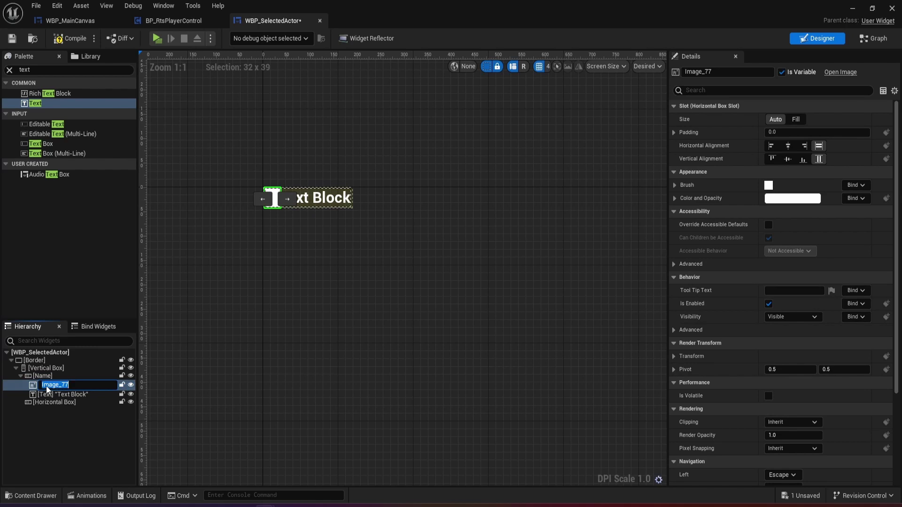
type("Icon")
key("Return")
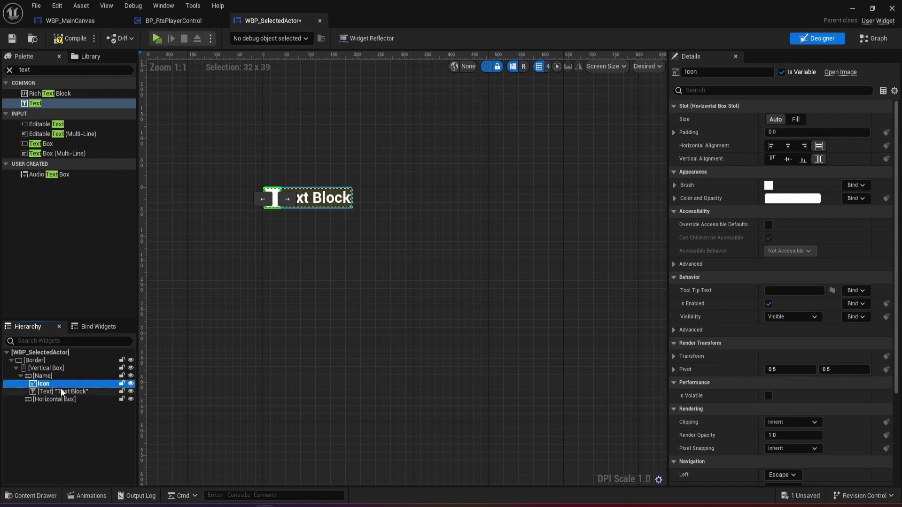
Rename the Text widget in the Name box as UnitName, save, and set its displayed text to Soldier
double_click(61, 394)
type("UnitName")
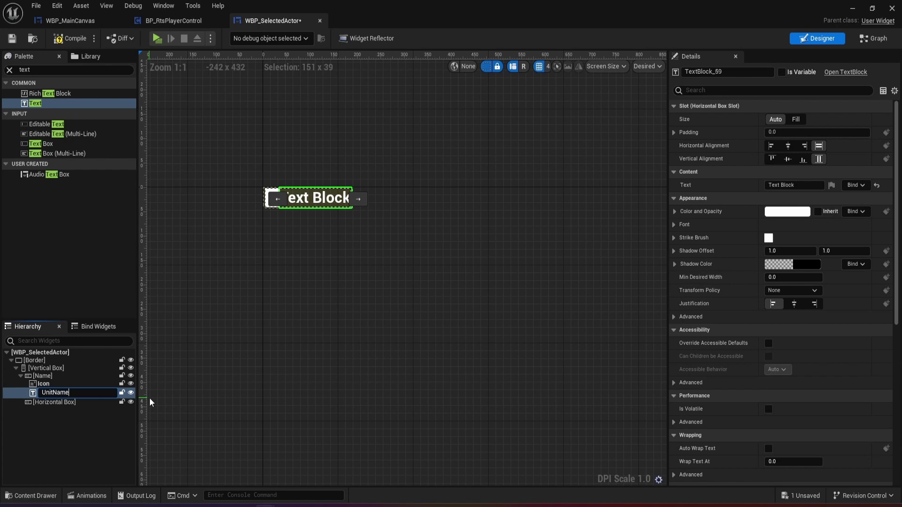
key("Return")
key("ctrl+s")
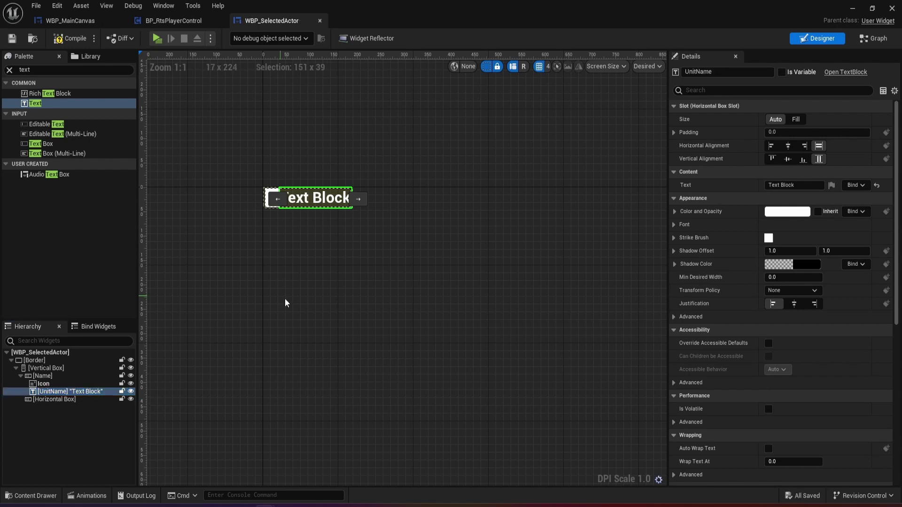
left_click(799, 185)
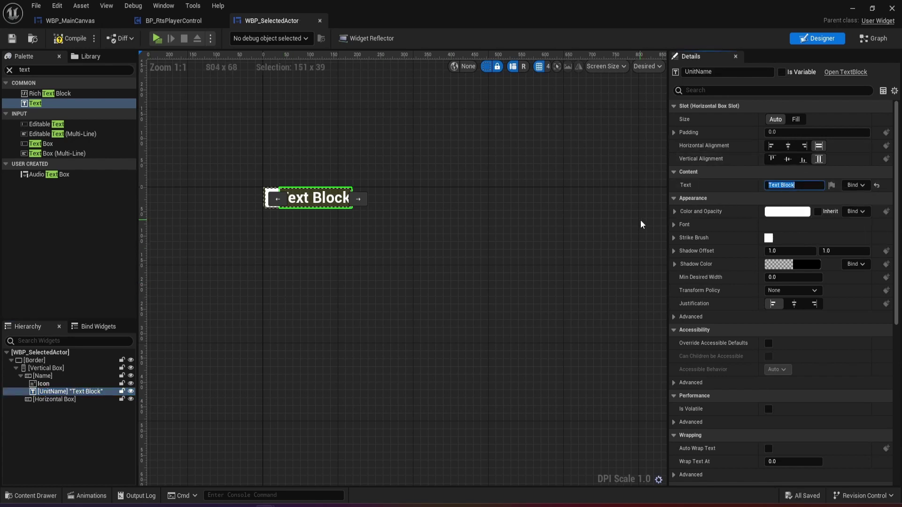
type("Soldier")
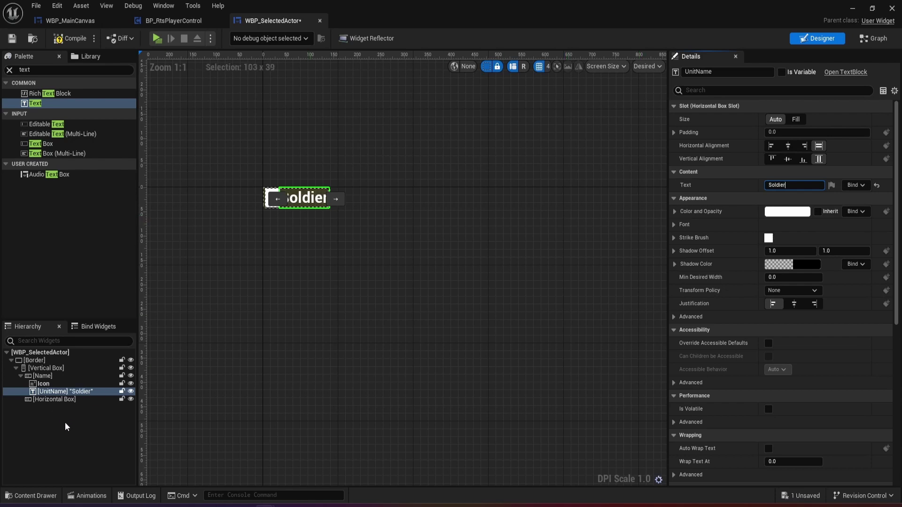
Insert a Spacer between Icon and UnitName and set its padding to 10.0
left_click(44, 383)
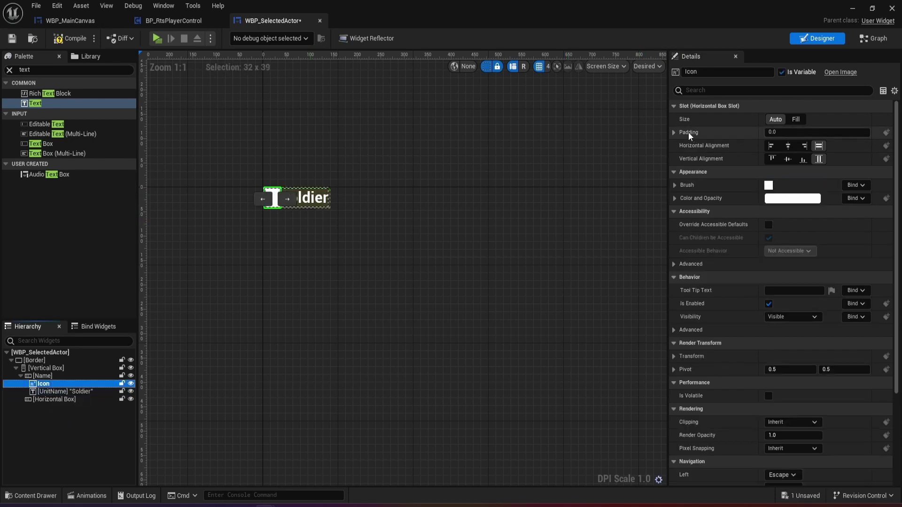
left_click(38, 70)
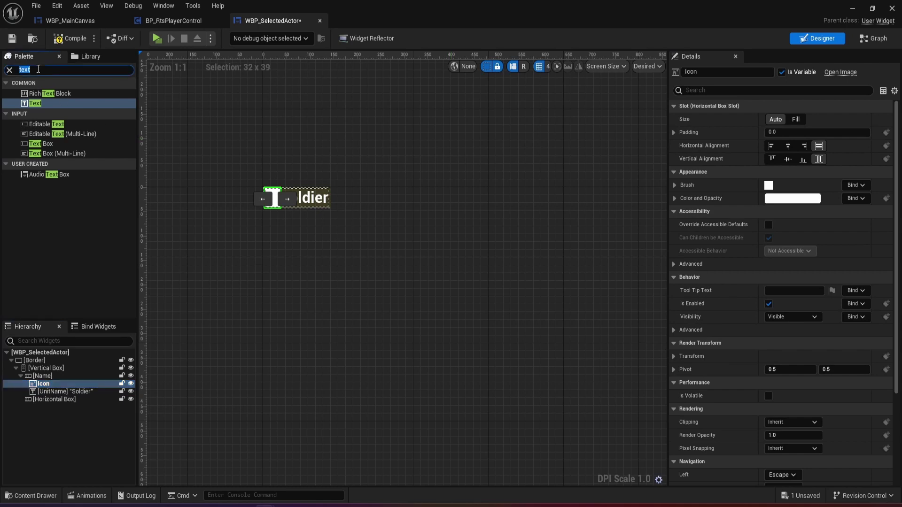
left_click_drag(34, 93, 54, 388)
left_click(784, 133)
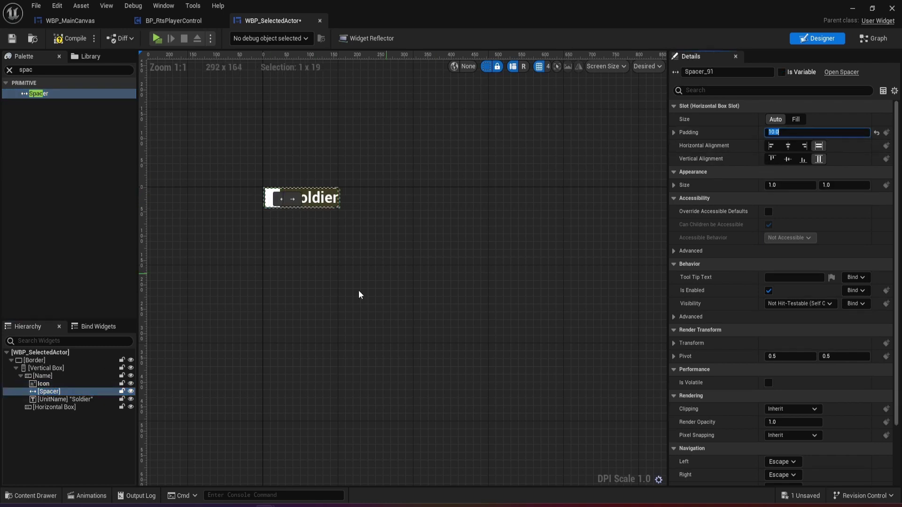
left_click(260, 331)
left_click(287, 203)
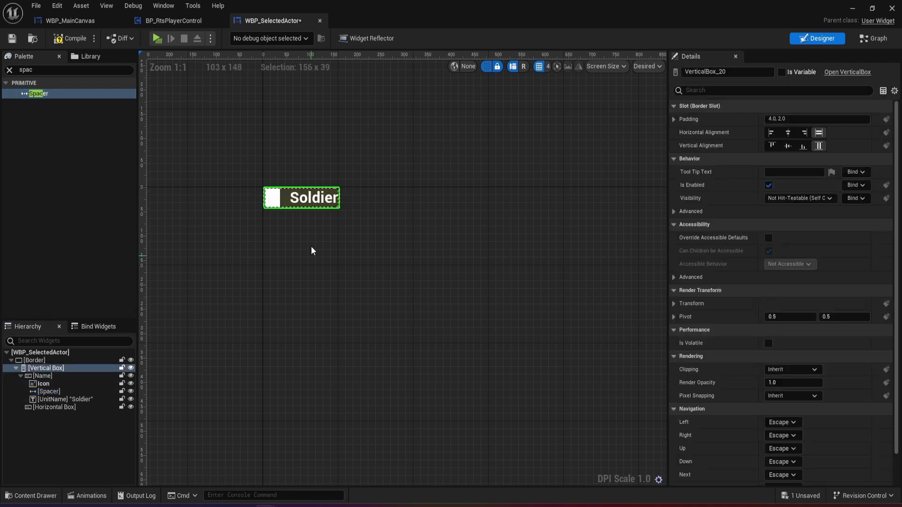
Center the Name Horizontal Box horizontally in its slot and set its size to Fill
left_click(44, 376)
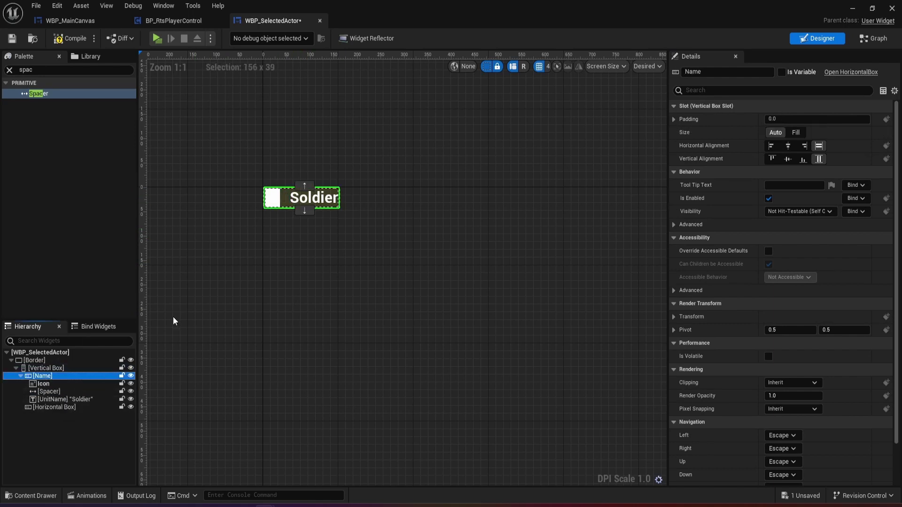
left_click(791, 148)
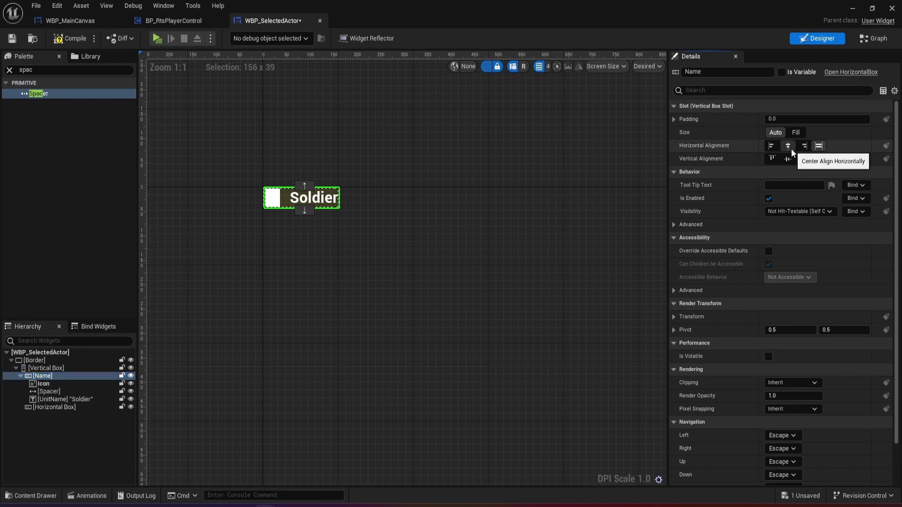
left_click(796, 135)
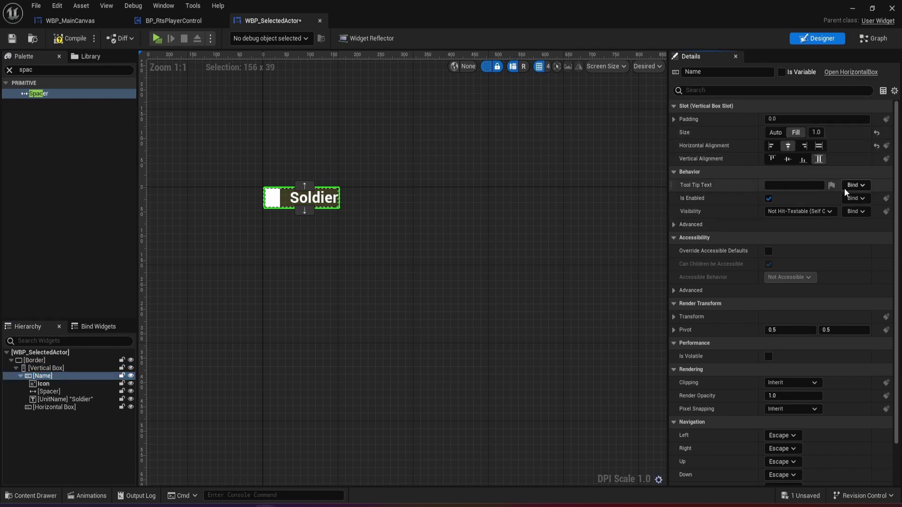
Right-align UnitName horizontally, and set Icon to Fill size with left horizontal alignment
left_click(64, 399)
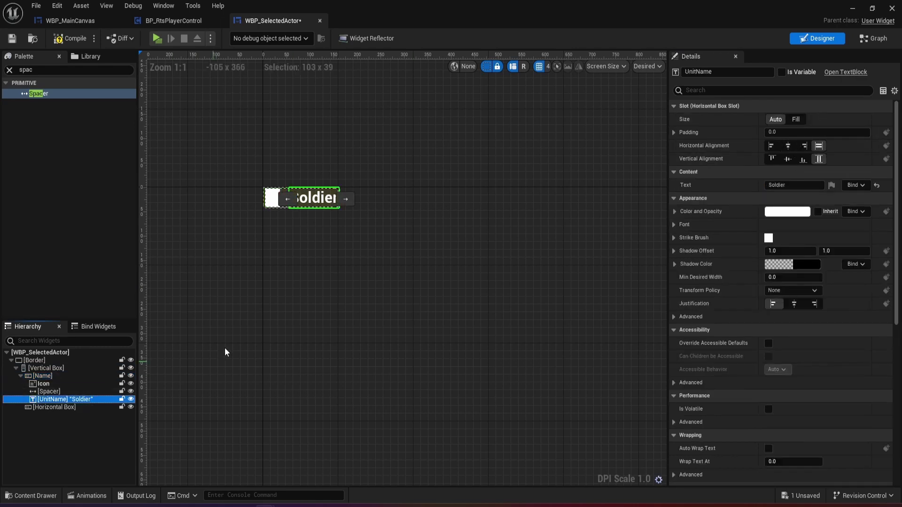
left_click(805, 146)
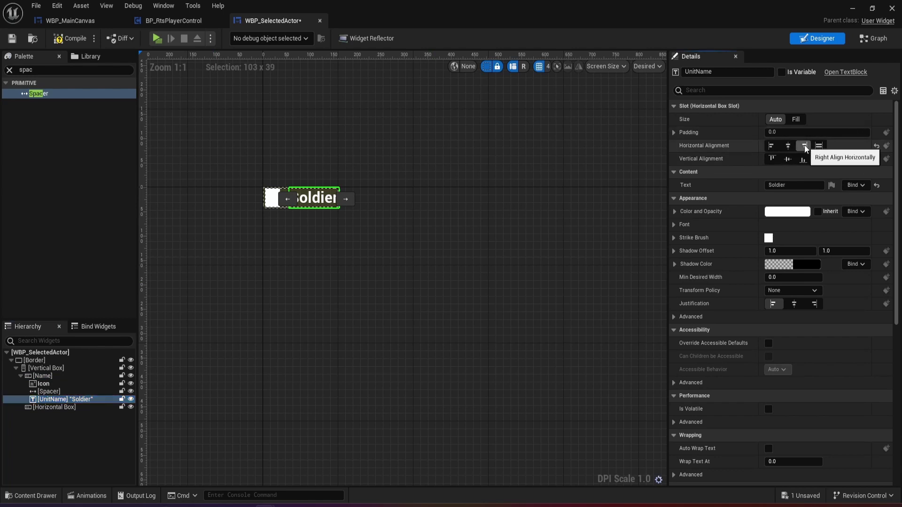
left_click(44, 384)
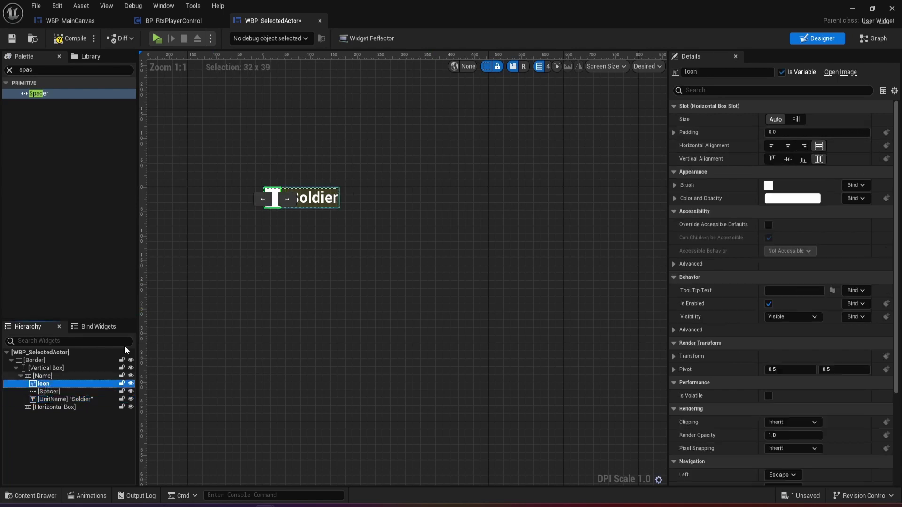
left_click(794, 119)
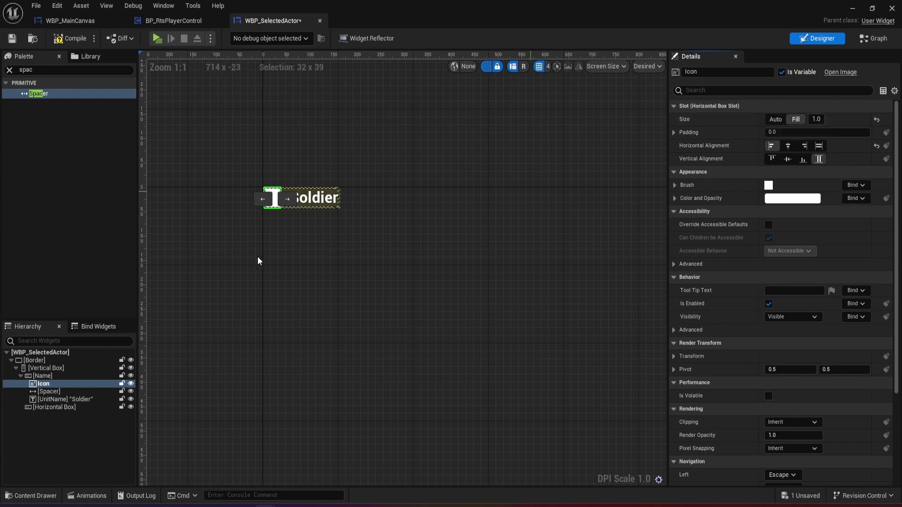
left_click(66, 400)
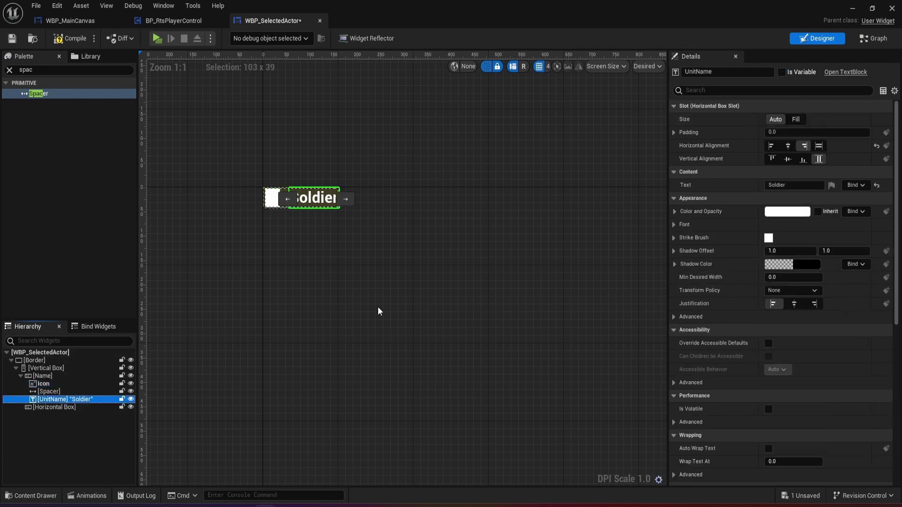
Set UnitName's slot size to Fill and compile the widget
left_click(795, 120)
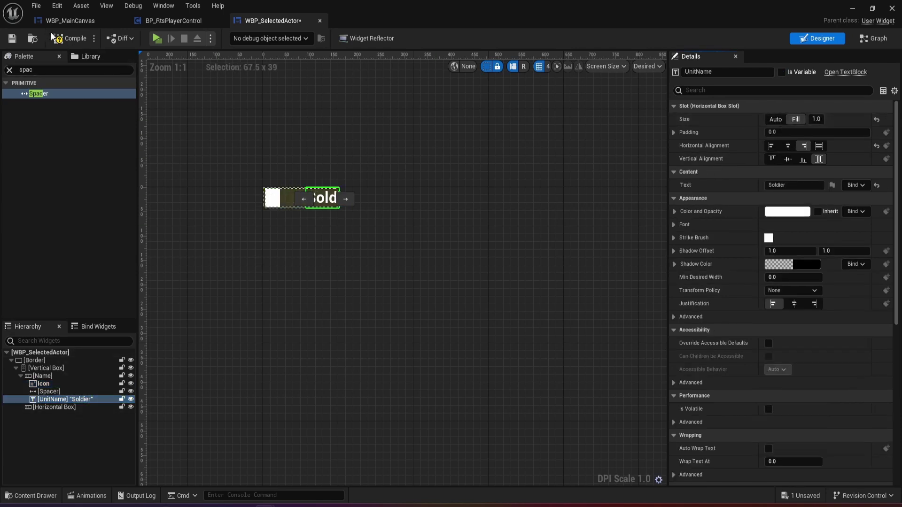
left_click(69, 38)
left_click(366, 252)
scroll(276, 196, "up", 2)
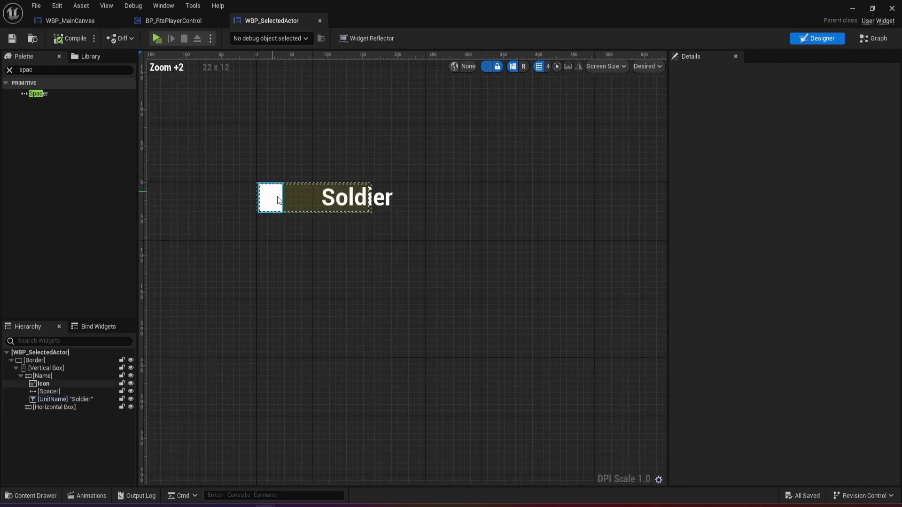
Set the padding of the Spacer between Icon and UnitName to 0.0
left_click(49, 391)
left_click(782, 133)
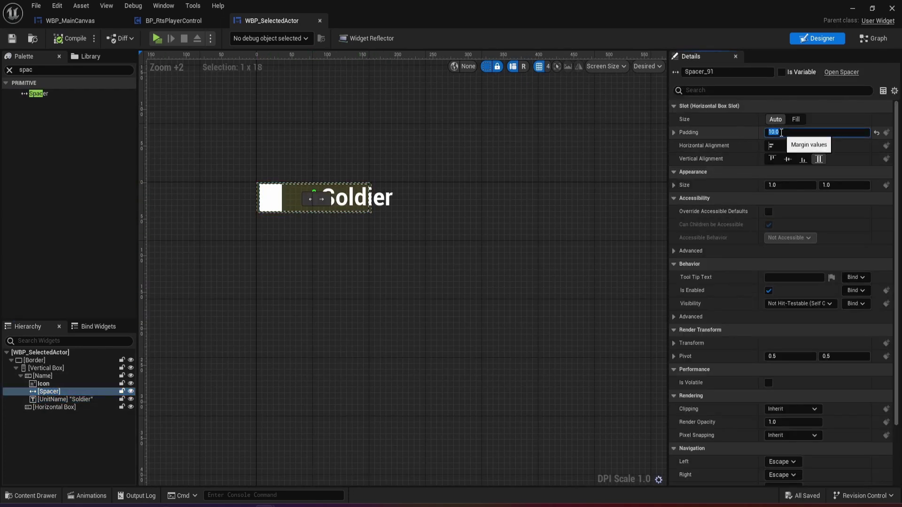
type("5")
key("Return")
key("Return")
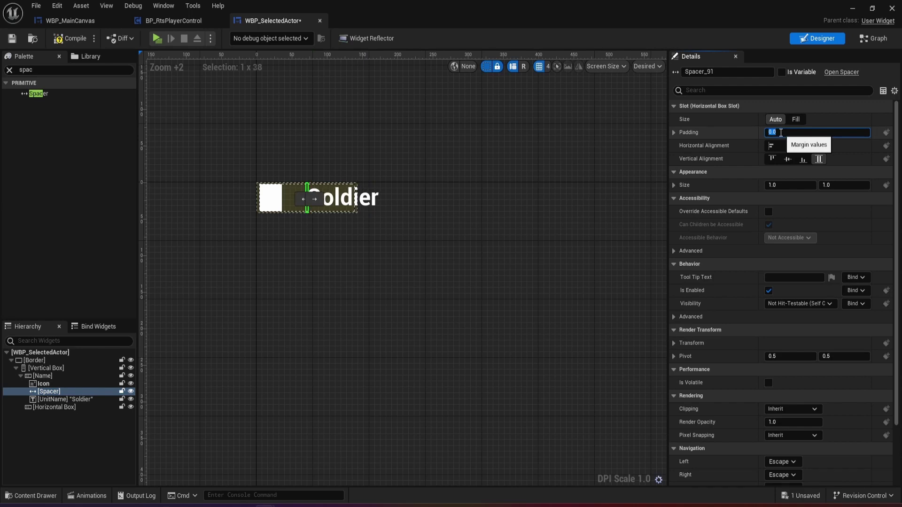
Delete the Spacer from the Name box
left_click(65, 430)
left_click(44, 392)
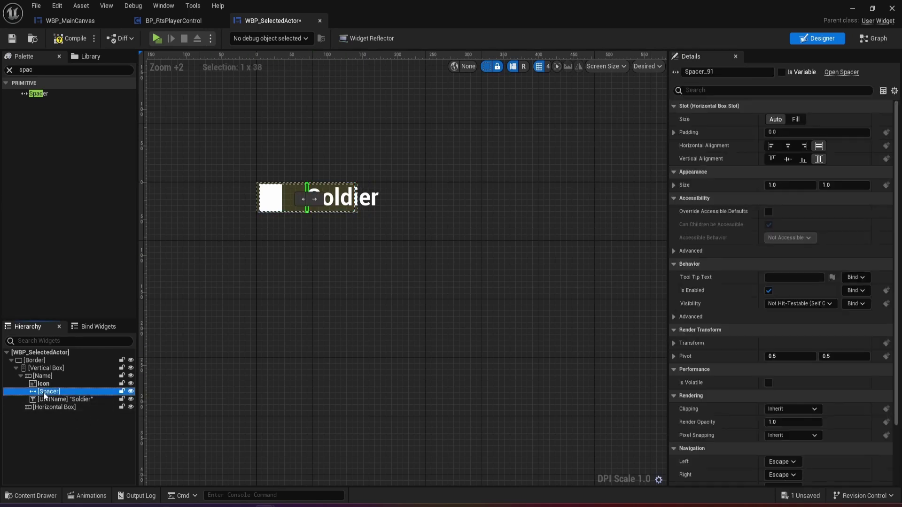
key("Delete")
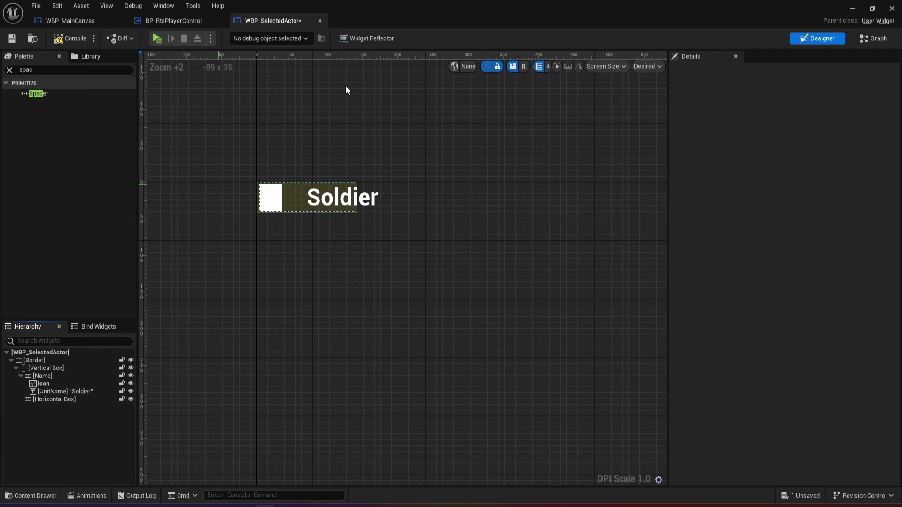
Try the Custom on Screen and Custom preview modes at 800 by 401, and return the preview to Desired
left_click(648, 66)
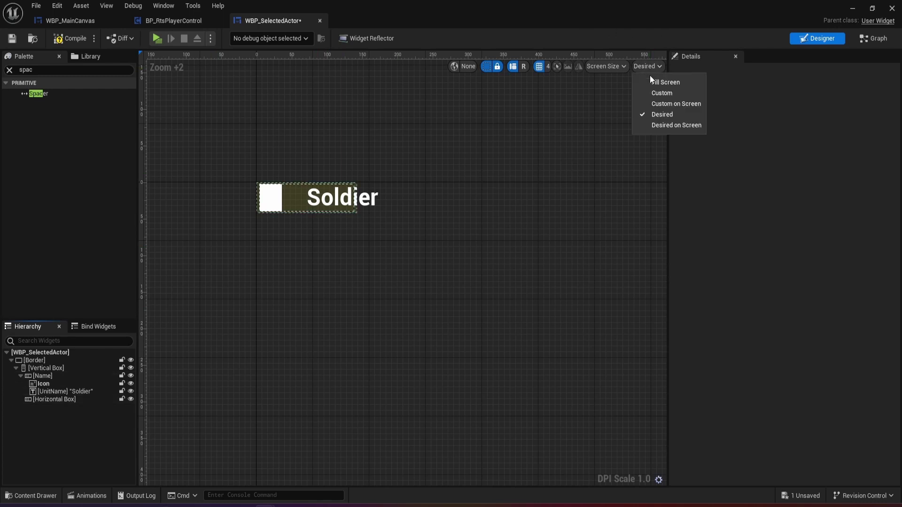
left_click(664, 103)
left_click_drag(601, 67, 644, 67)
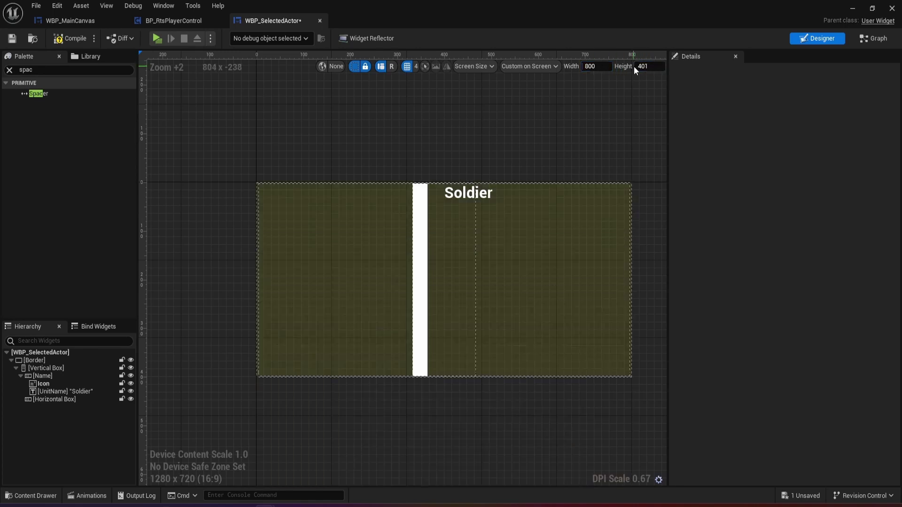
left_click(556, 68)
left_click(548, 93)
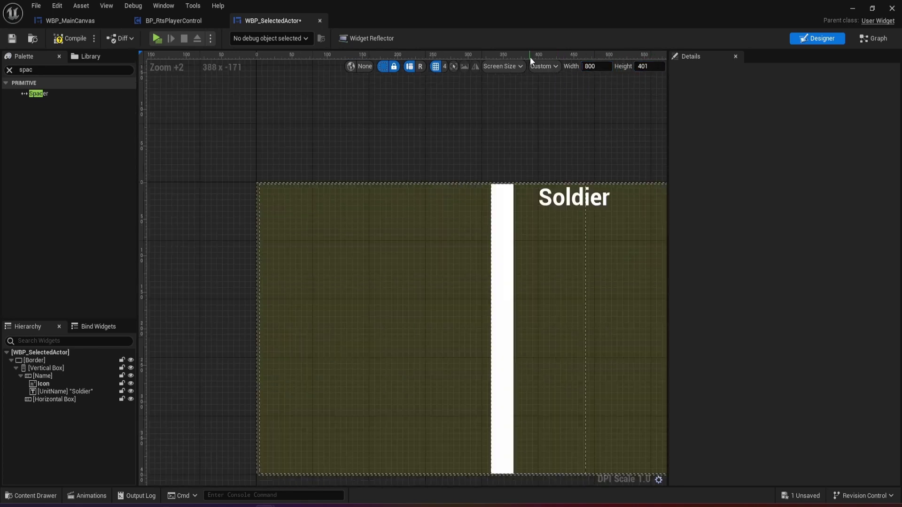
left_click(544, 67)
left_click(558, 114)
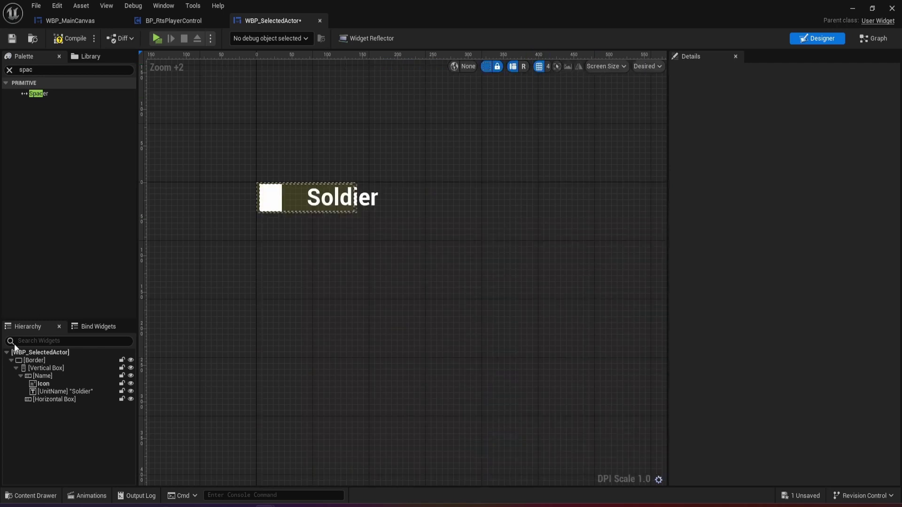
Set the slot size of both UnitName and Icon to Auto
left_click(62, 392)
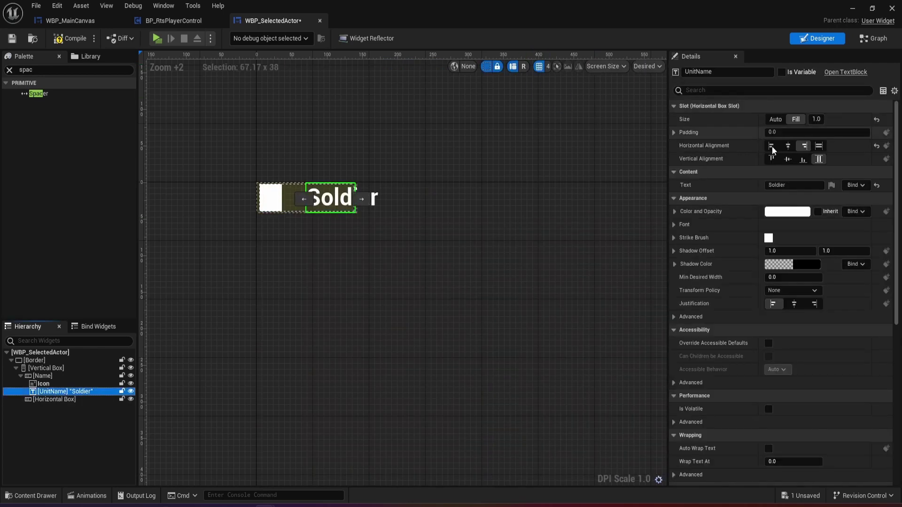
left_click(776, 120)
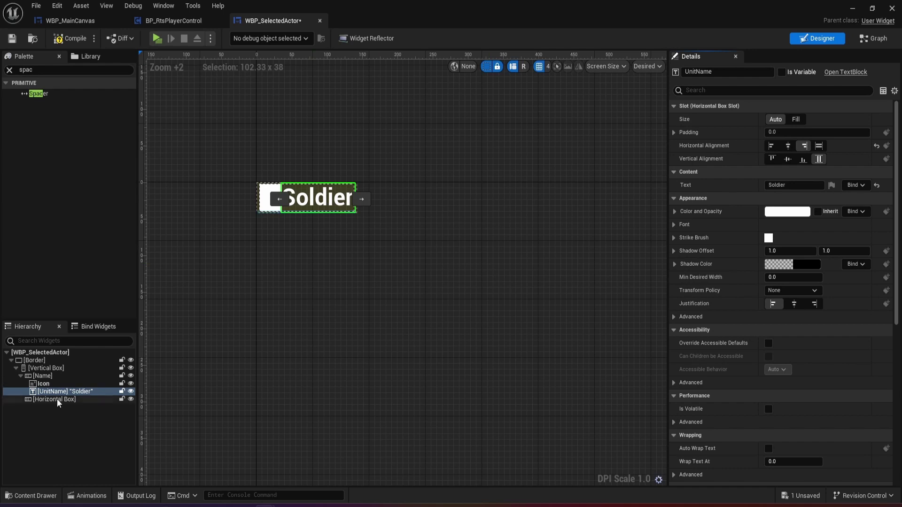
left_click(47, 384)
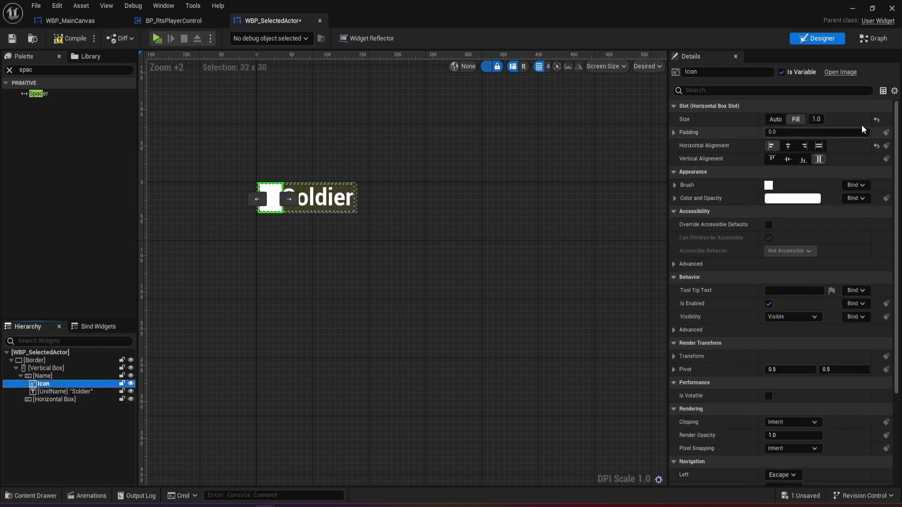
left_click(776, 119)
Switch the designer preview to Custom on Screen with a width of 1400 and a height of 201
left_click(628, 67)
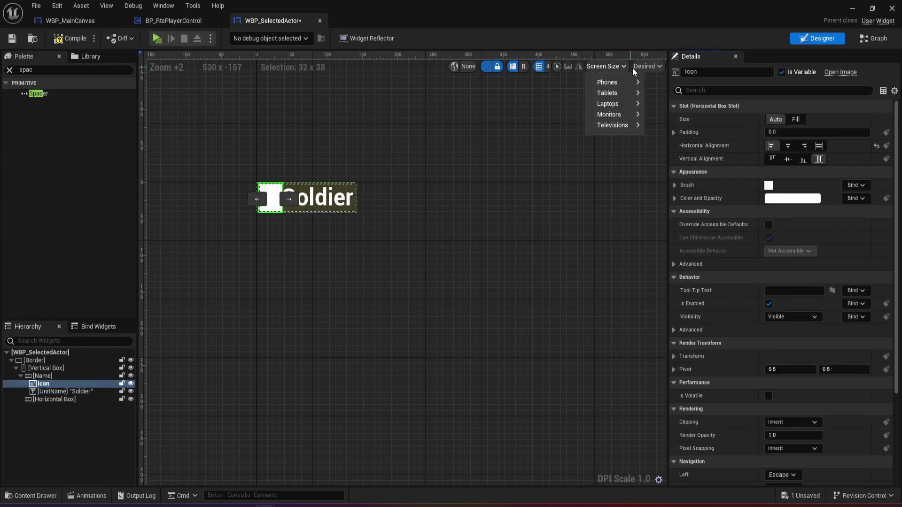
left_click(649, 66)
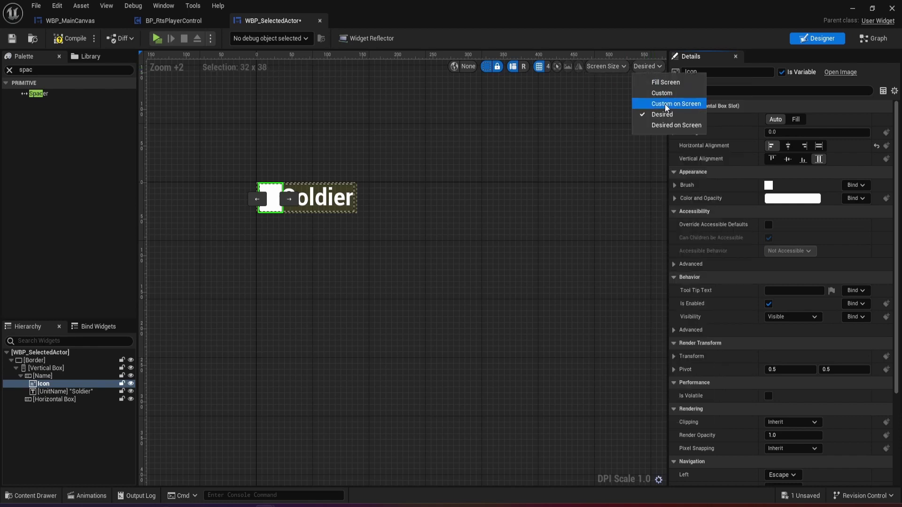
left_click(664, 104)
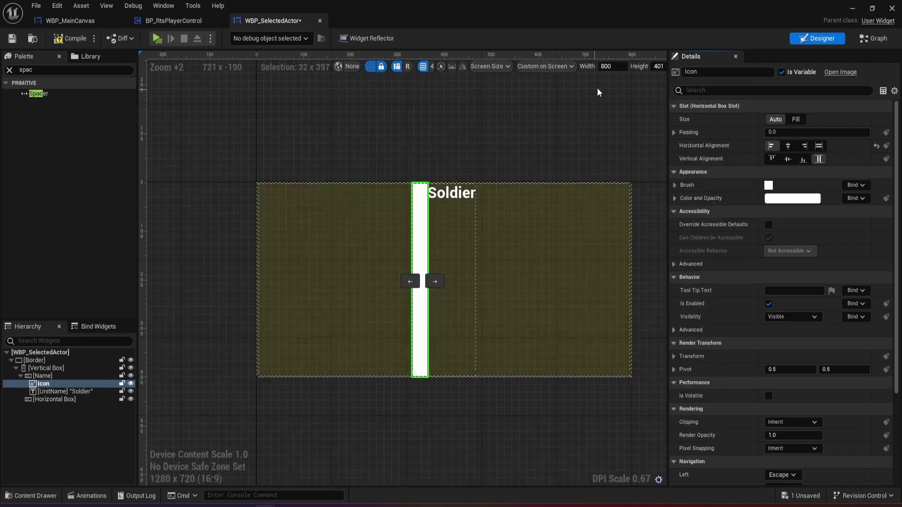
left_click_drag(659, 66, 623, 67)
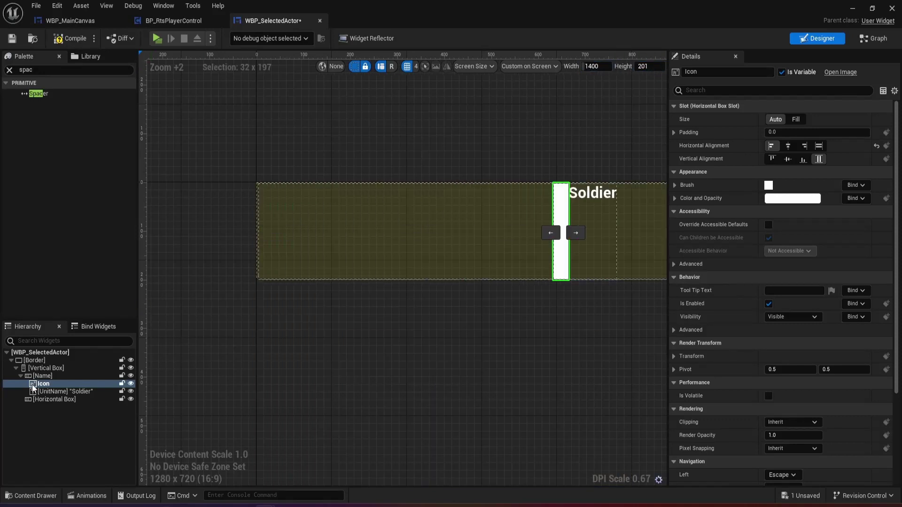
Make the Name box fill its slot horizontally and set its size to Auto
left_click(42, 376)
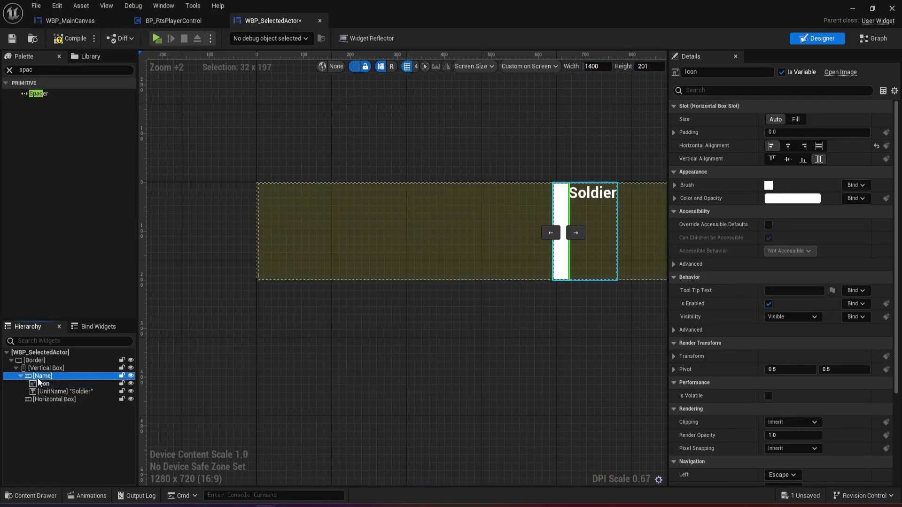
left_click(820, 147)
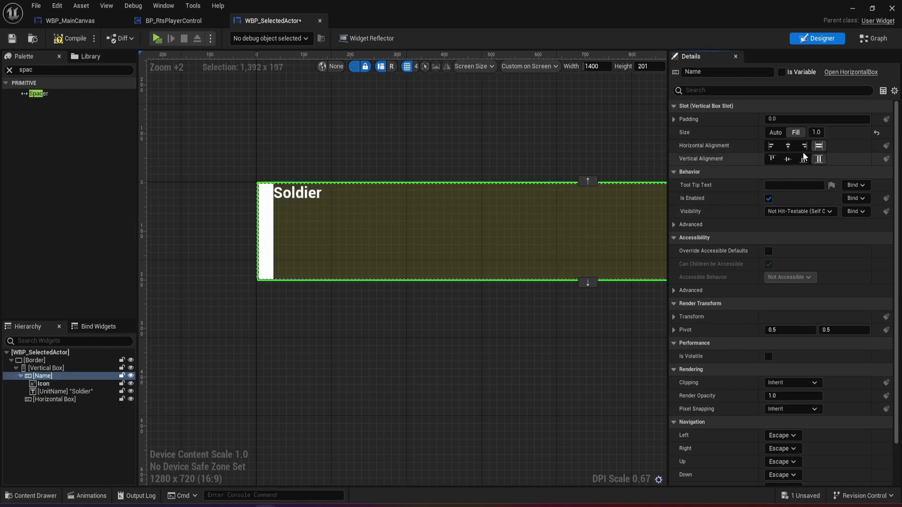
left_click(776, 133)
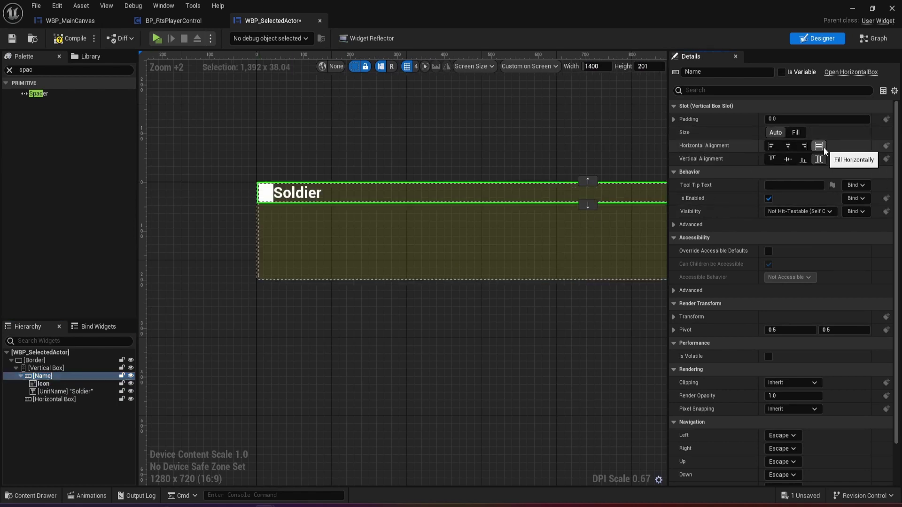
Set UnitName's slot size to Fill within the Name box
left_click(42, 384)
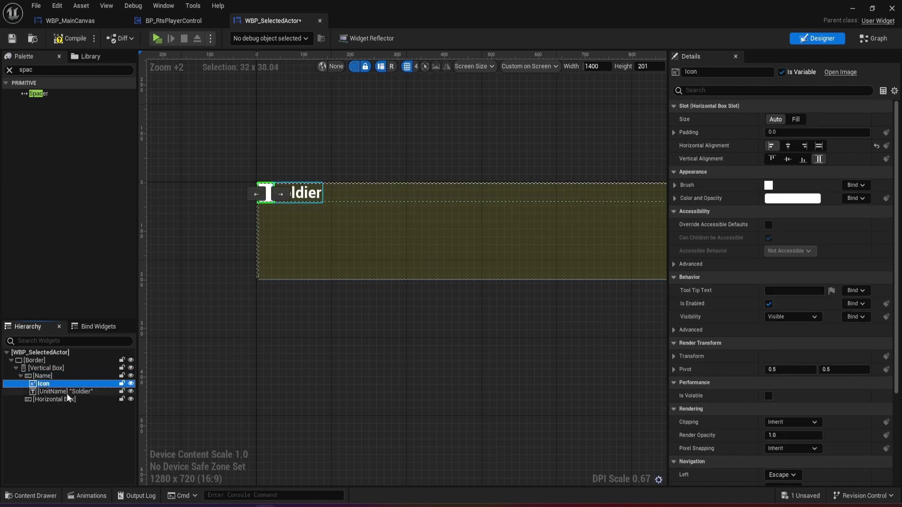
left_click(66, 391)
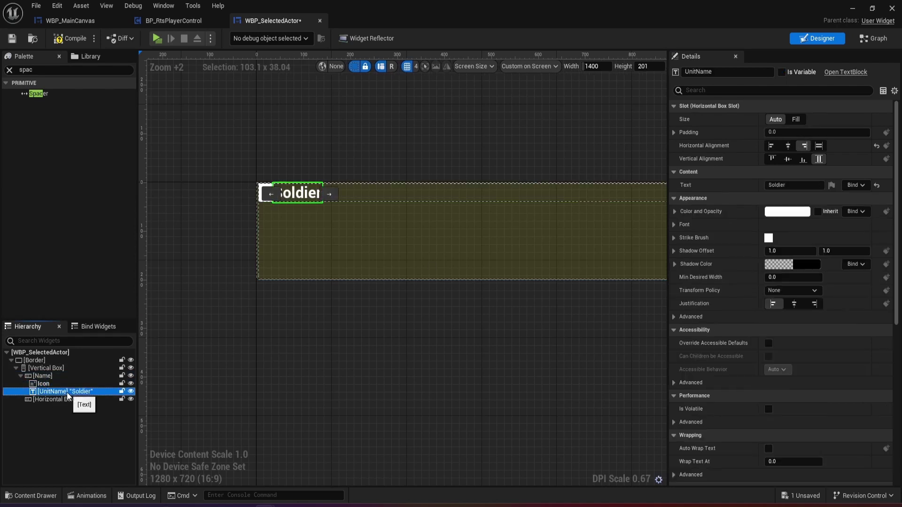
left_click(795, 120)
Examine the Name row's layout in the preview and the slot settings of Name, Icon and UnitName
scroll(607, 201, "down", 4)
right_click_drag(607, 201, 448, 227)
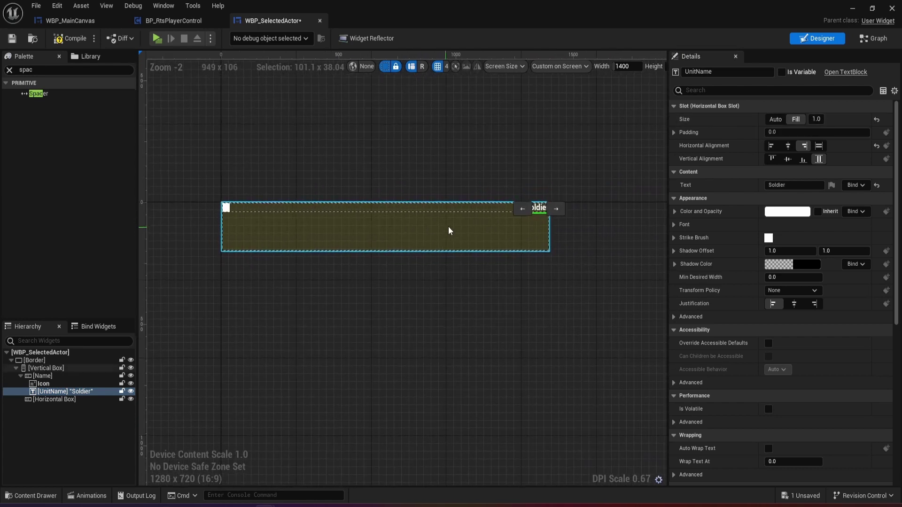
scroll(451, 227, "up", 3)
right_click_drag(359, 307, 426, 325)
scroll(406, 315, "down", 1)
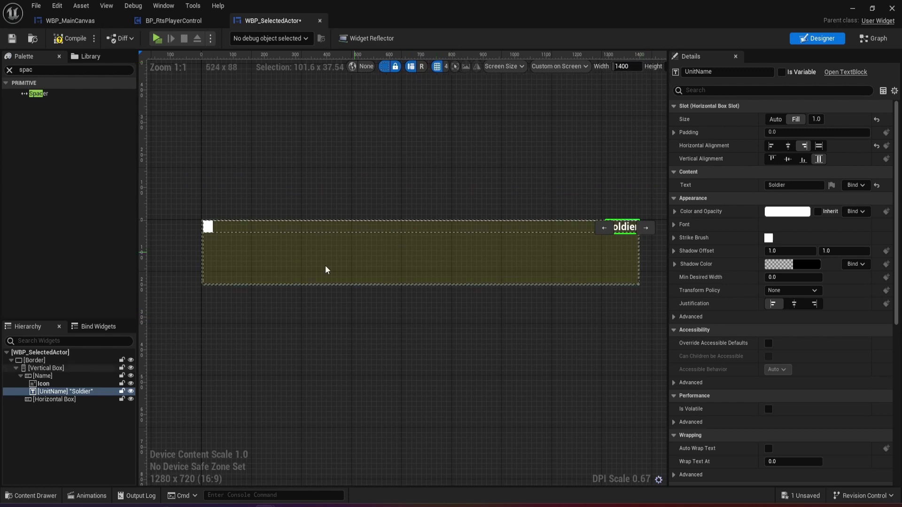
left_click(52, 373)
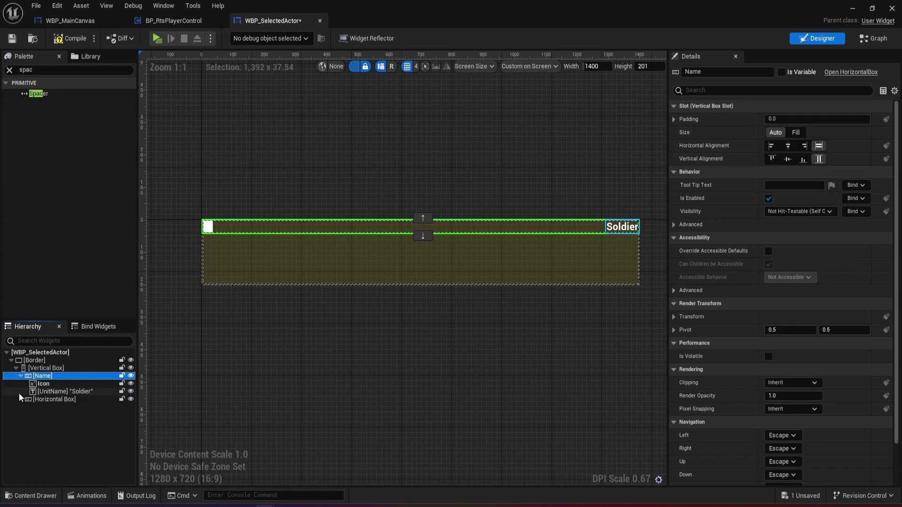
left_click(43, 385)
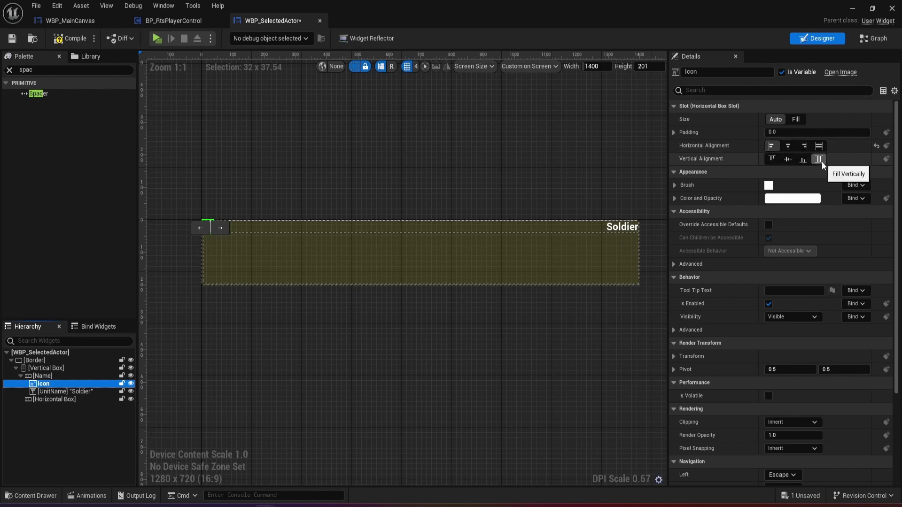
left_click(50, 393)
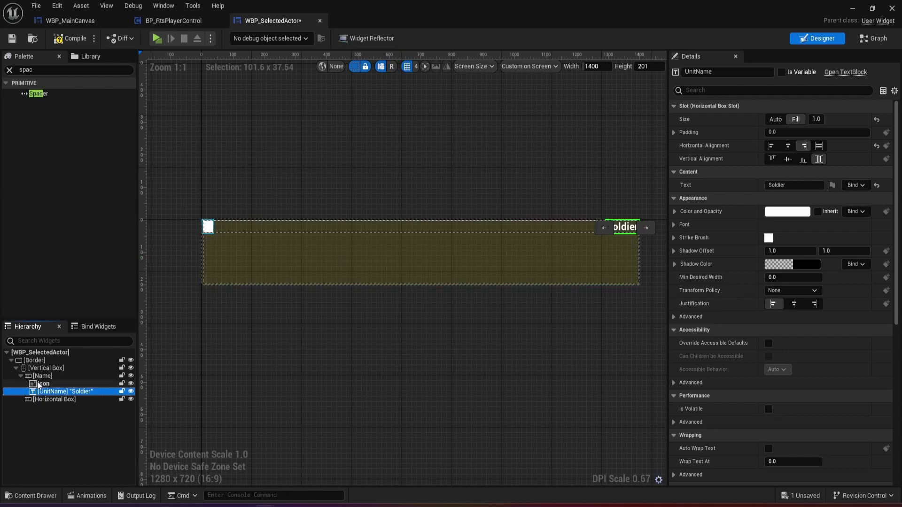
Replace the empty Horizontal Box in the Vertical Box with a duplicate of the Name box
left_click(21, 377)
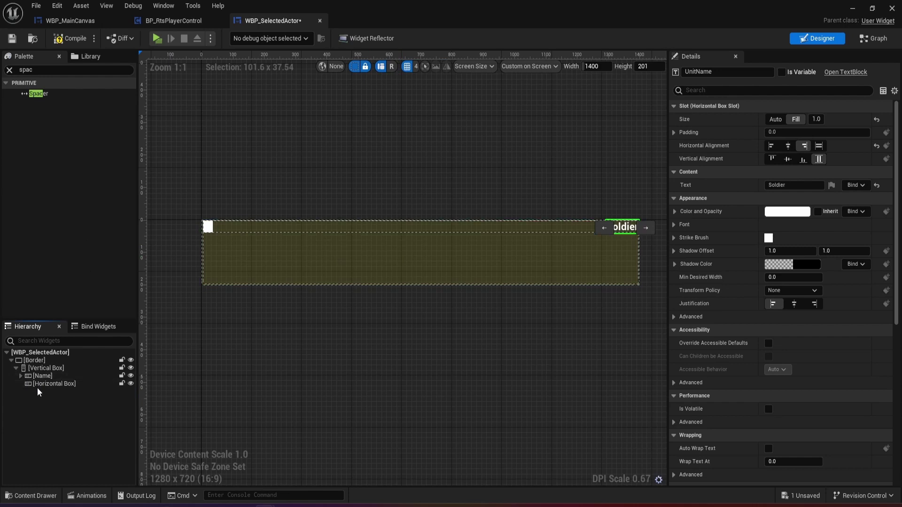
left_click_drag(38, 385, 43, 381)
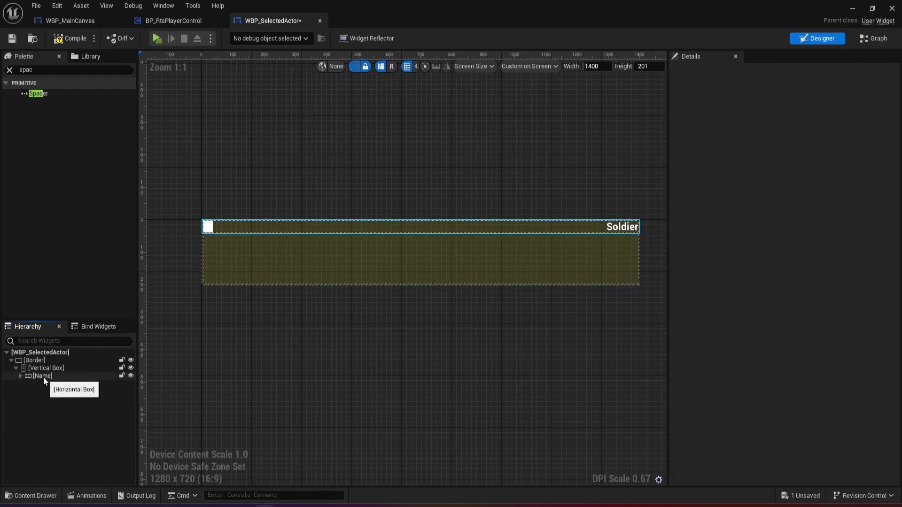
left_click(43, 377)
key("ctrl+d")
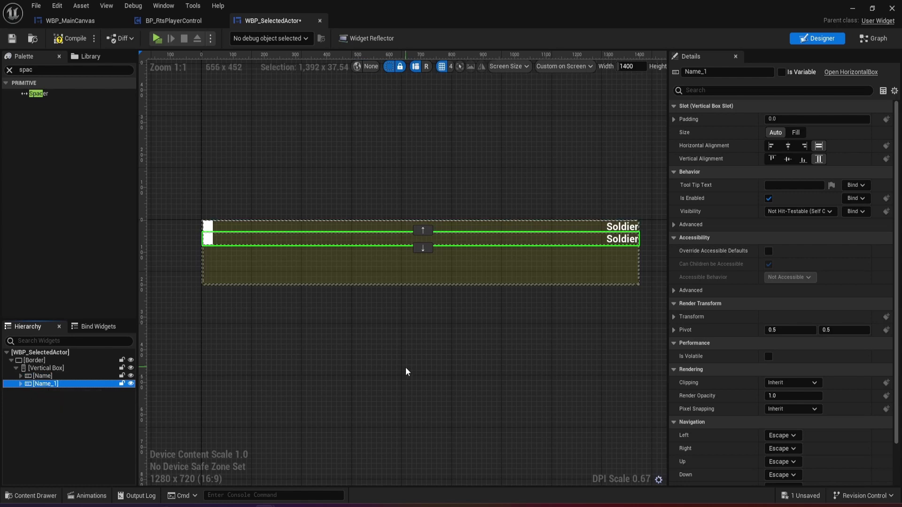
Rename the duplicated Name box as Stats and save the widget
key("F2")
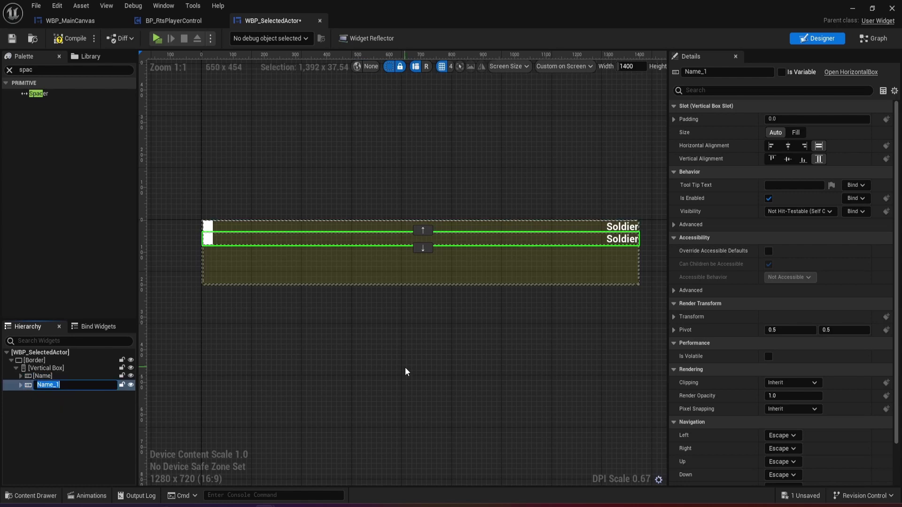
type("Stats")
key("Return")
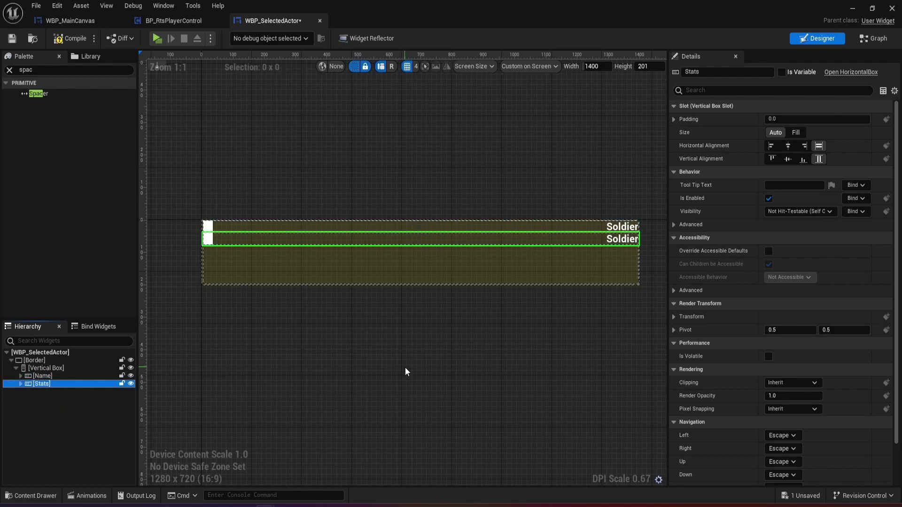
scroll(276, 244, "up", 2)
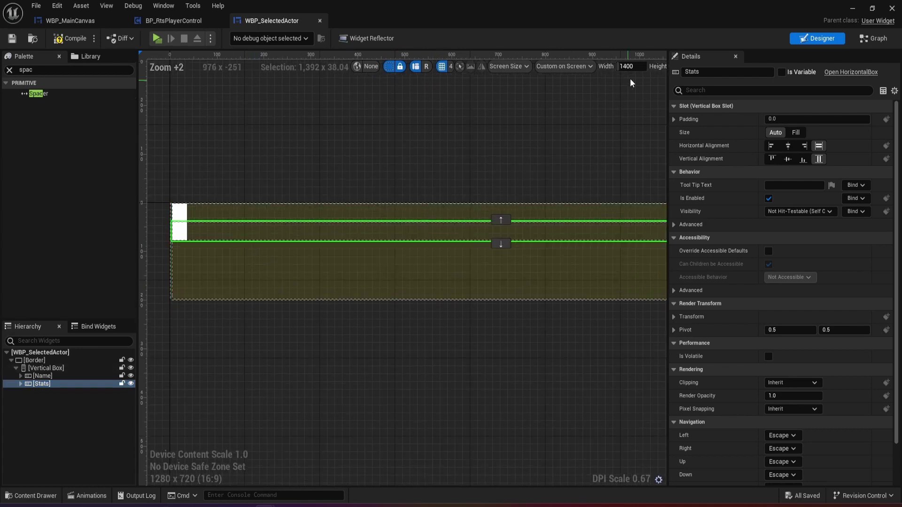
Delete the duplicated Icon from the Stats box and select the remaining text widget in it
left_click(20, 383)
left_click(45, 399)
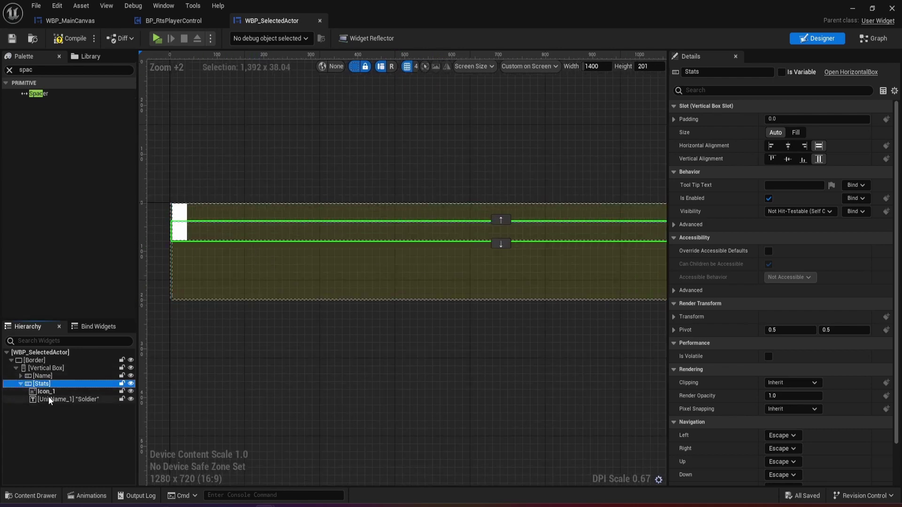
left_click(45, 391)
key("Delete")
left_click(44, 397)
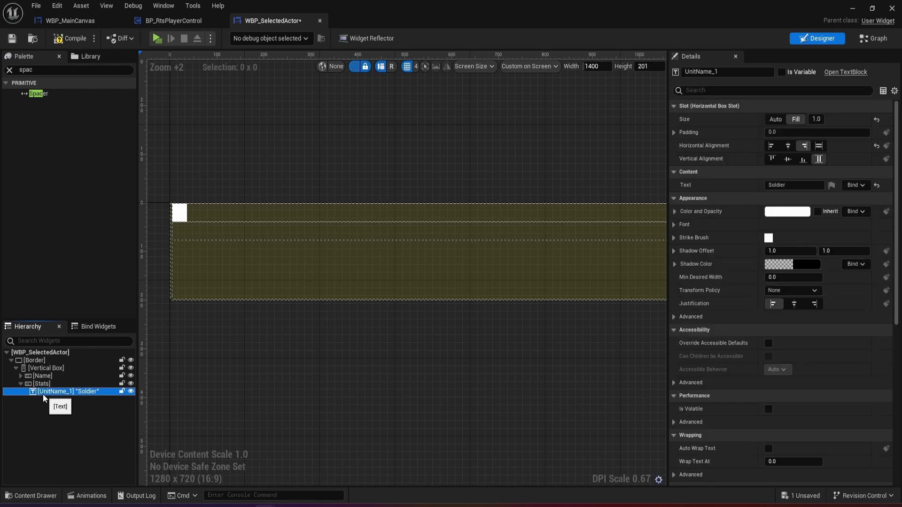
Duplicate the text widget in the Stats box and align the original horizontally to the left
key("ctrl+d")
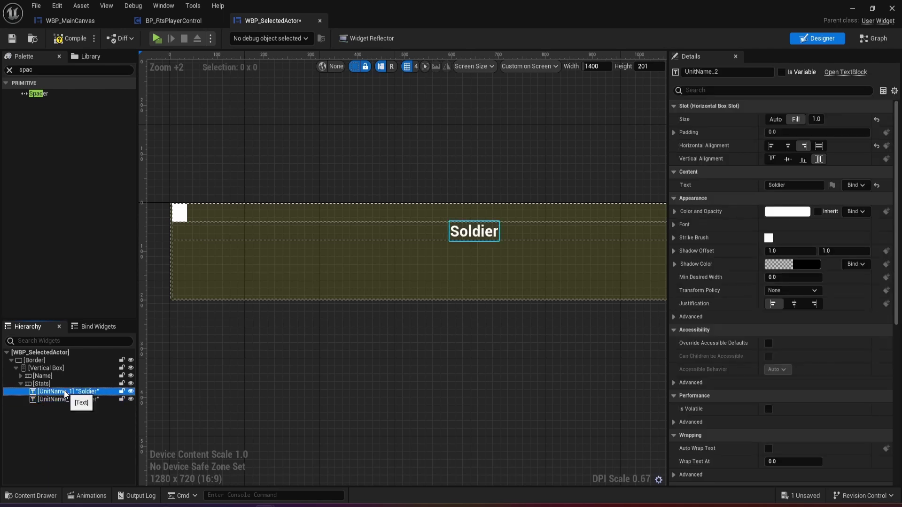
key("Up")
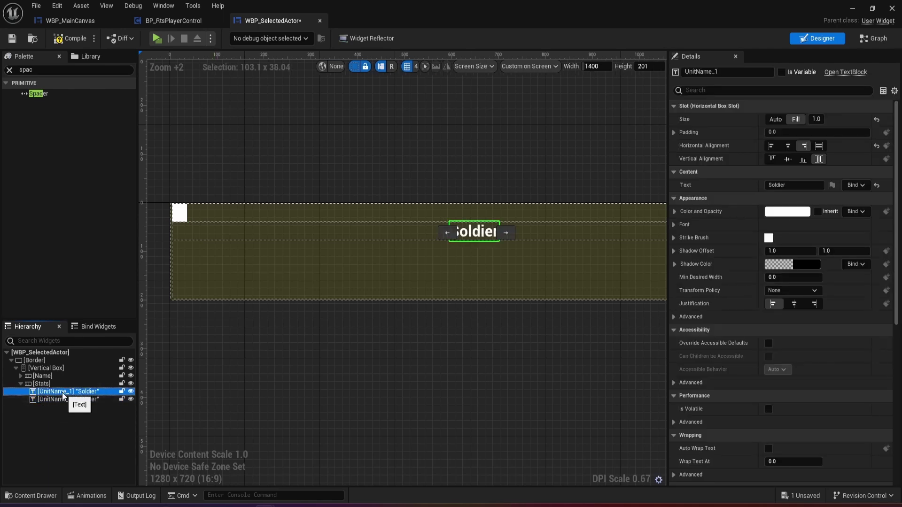
left_click(771, 150)
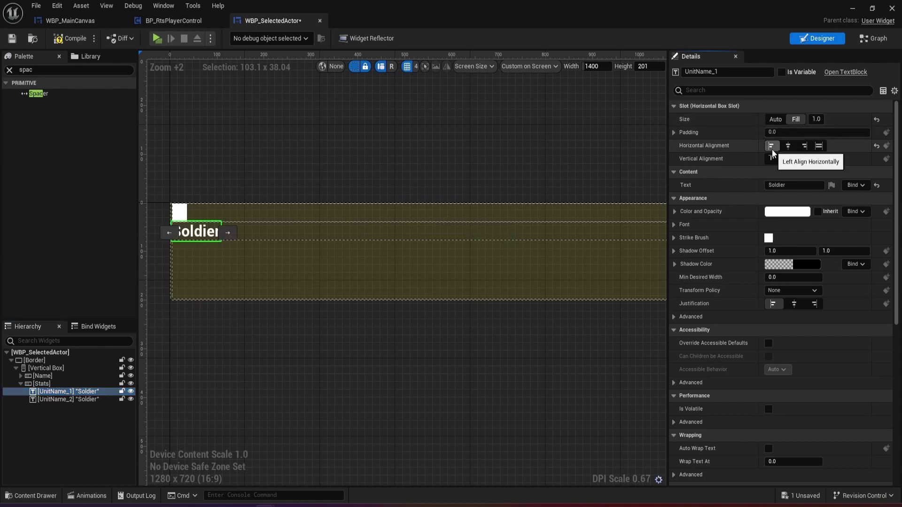
right_click_drag(477, 233, 550, 245)
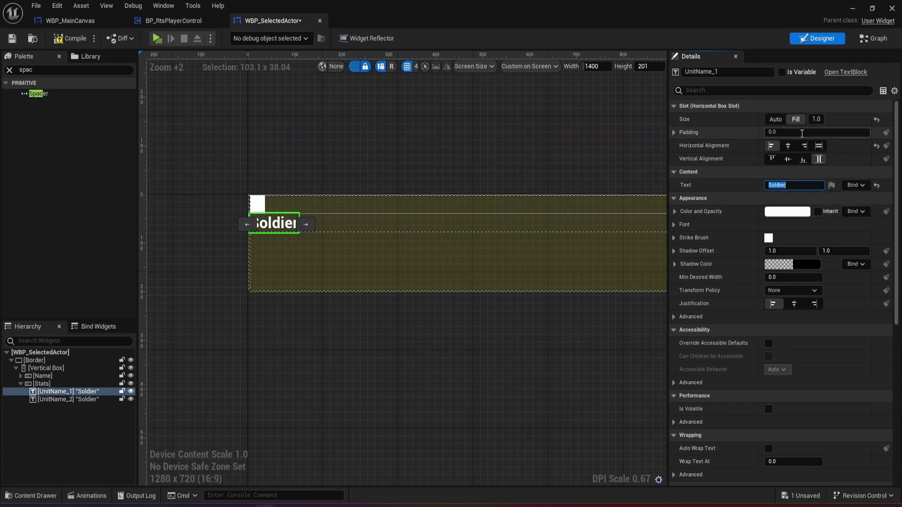
Centre the original Stats text horizontally in its slot and delete its duplicate, UnitName_2
left_click(788, 146)
left_click(68, 399)
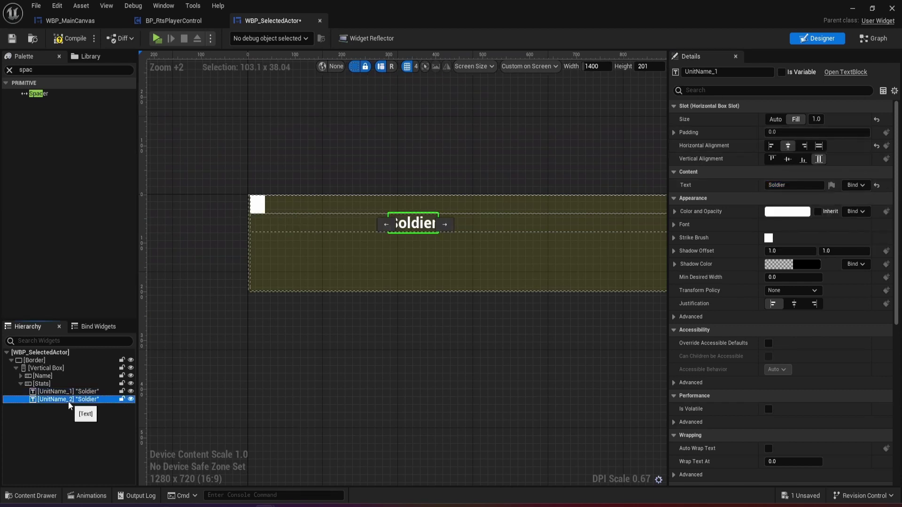
key("Delete")
left_click(43, 393)
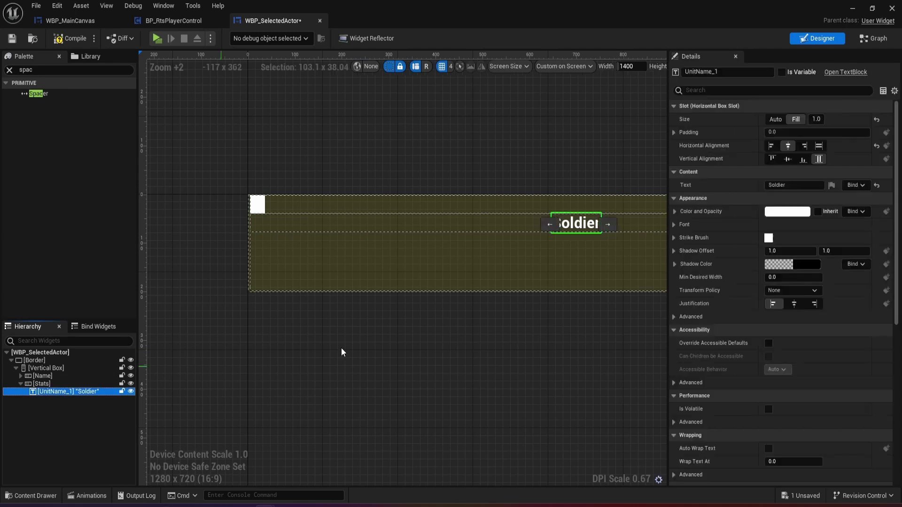
Change the Stats text content to 10/20
left_click(782, 184)
type("10/20")
key("Return")
scroll(423, 301, "down", 2)
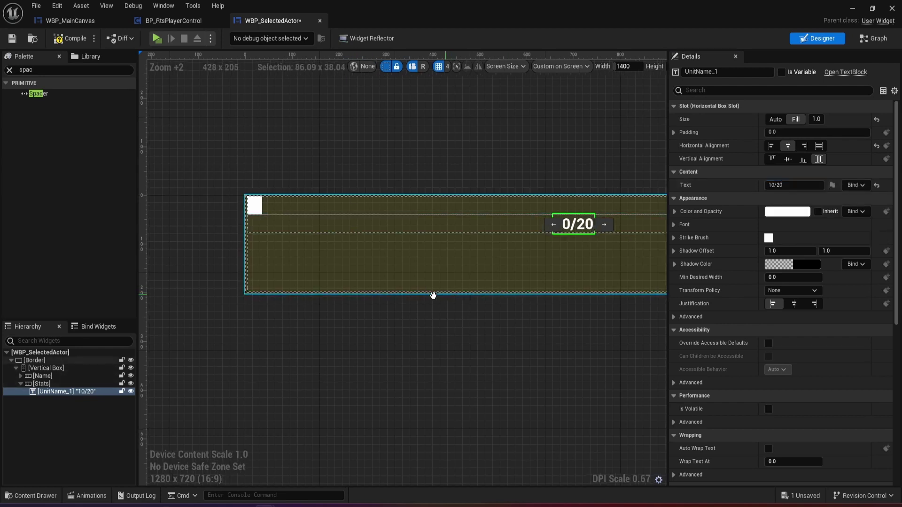
Recolour the 10/20 text bright green, then compile and save the widget
left_click(466, 295)
scroll(470, 296, "up", 4)
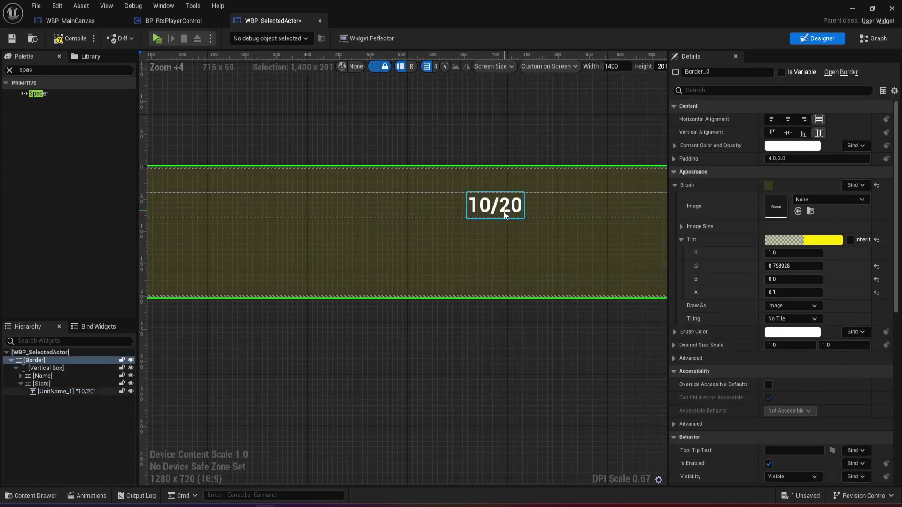
left_click(504, 212)
left_click(788, 212)
left_click_drag(642, 297, 617, 334)
left_click(721, 456)
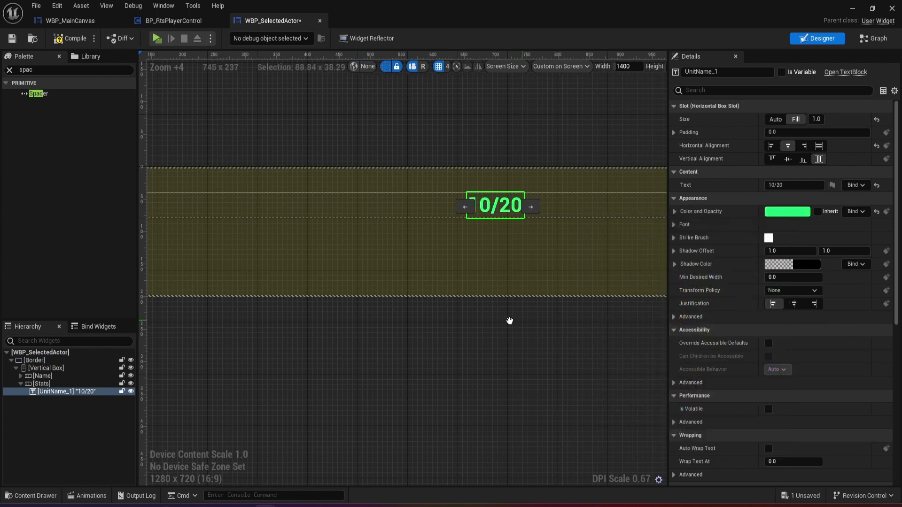
scroll(508, 322, "down", 4)
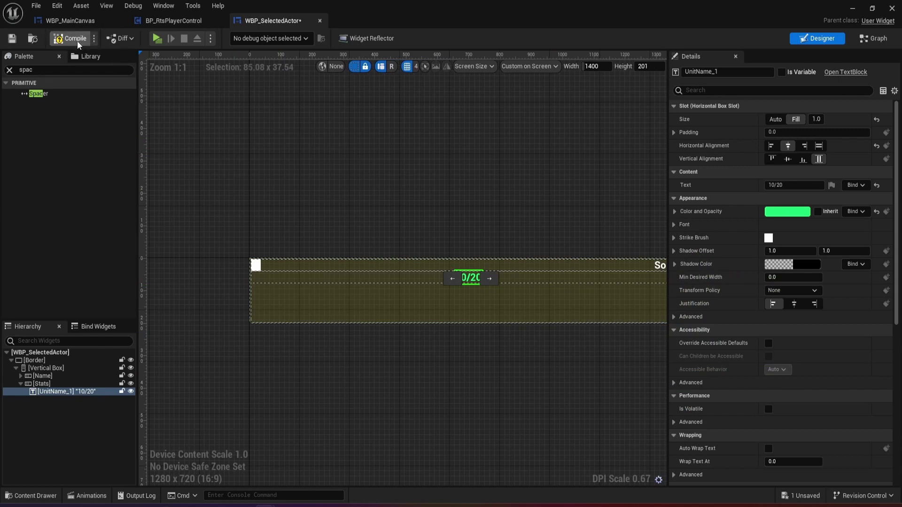
left_click(11, 39)
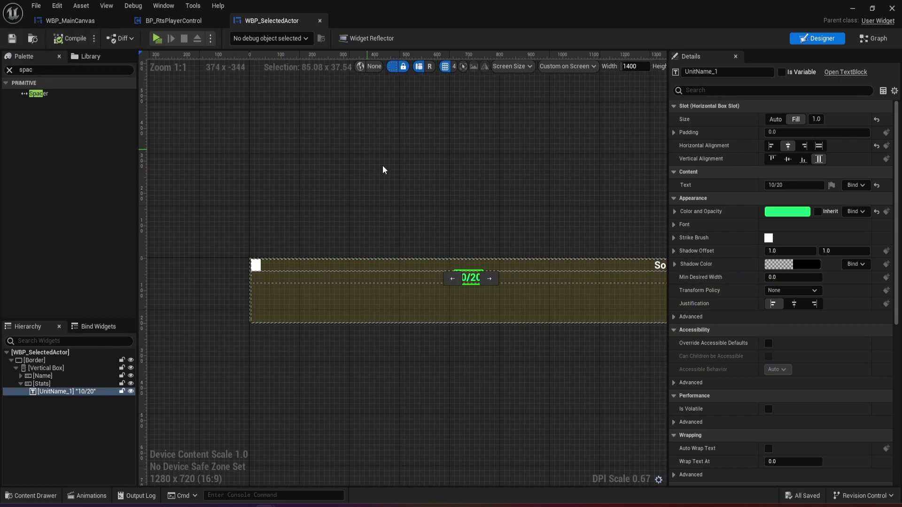
Switch the designer preview size to Desired on Screen, then compile and save WBP_SelectedActor
left_click(573, 67)
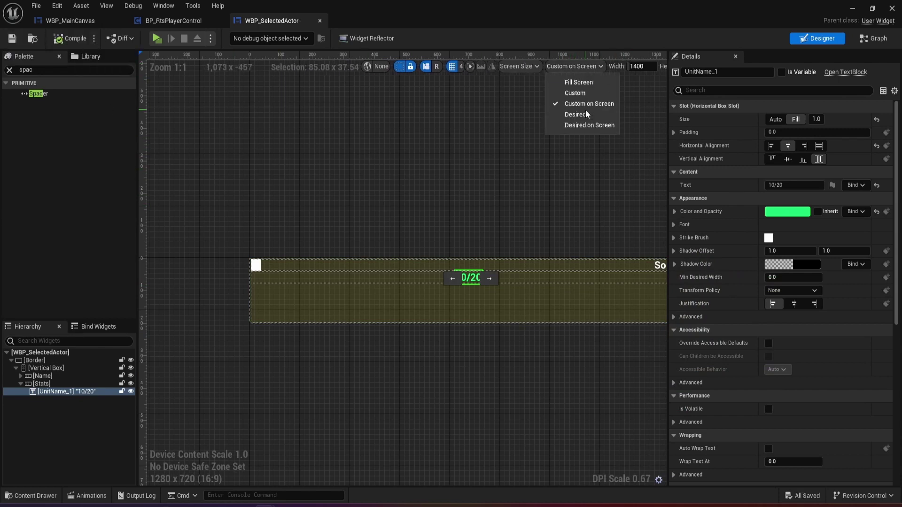
left_click(498, 185)
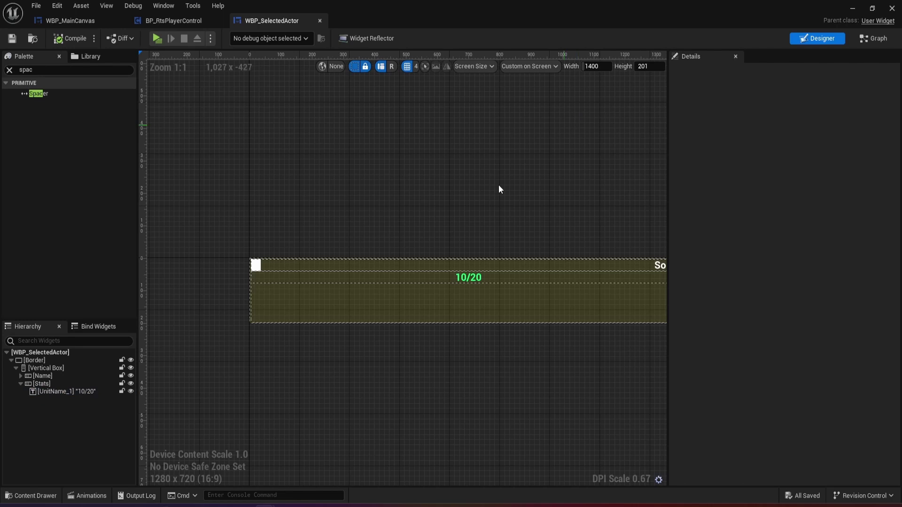
left_click(520, 66)
left_click(549, 126)
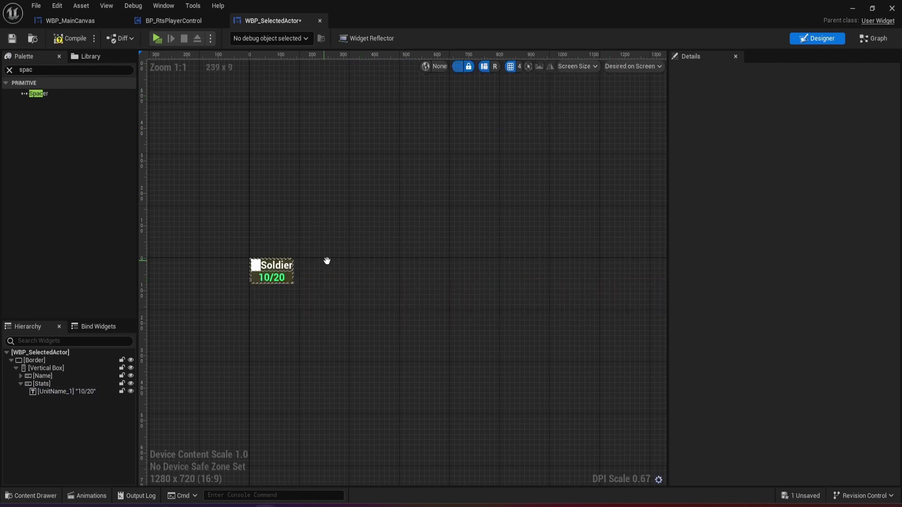
right_click_drag(326, 260, 400, 276)
scroll(306, 283, "up", 5)
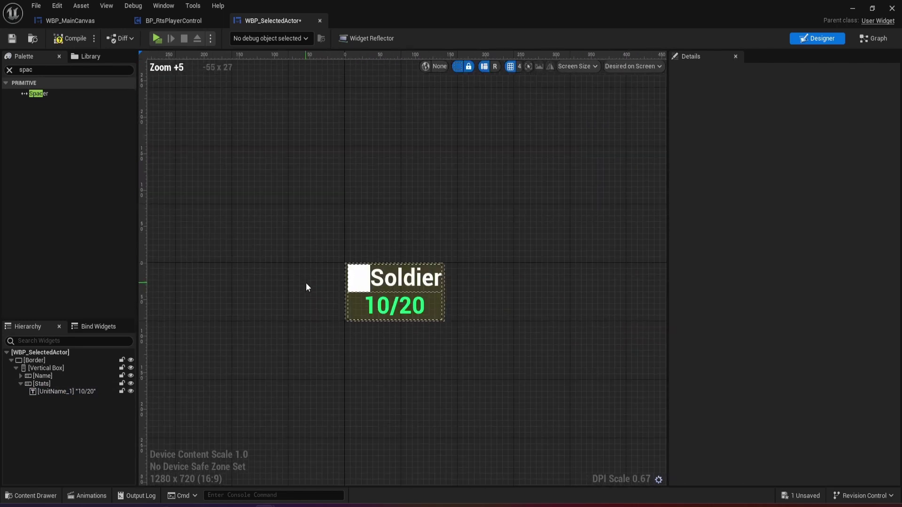
left_click(68, 39)
left_click(12, 38)
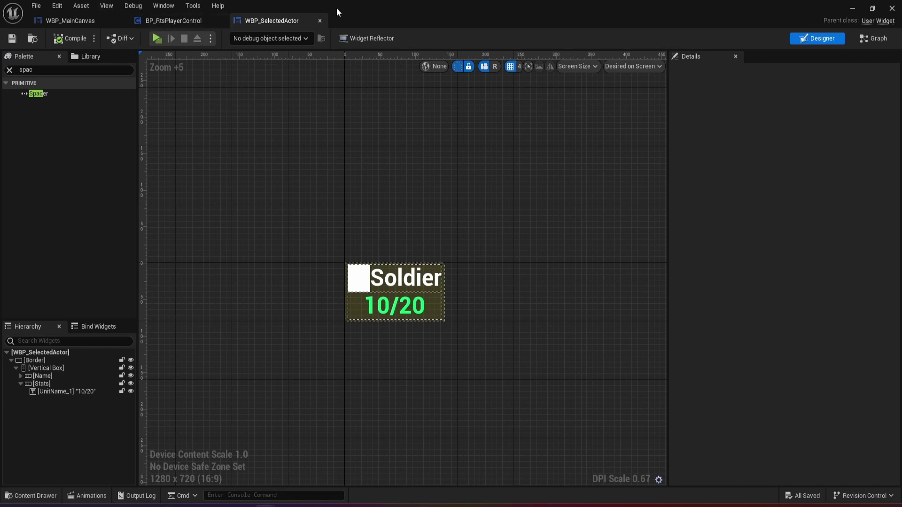
Return to WBP_MainCanvas and search its palette for the WBP Selected Actor widget
left_click_drag(271, 22, 156, 21)
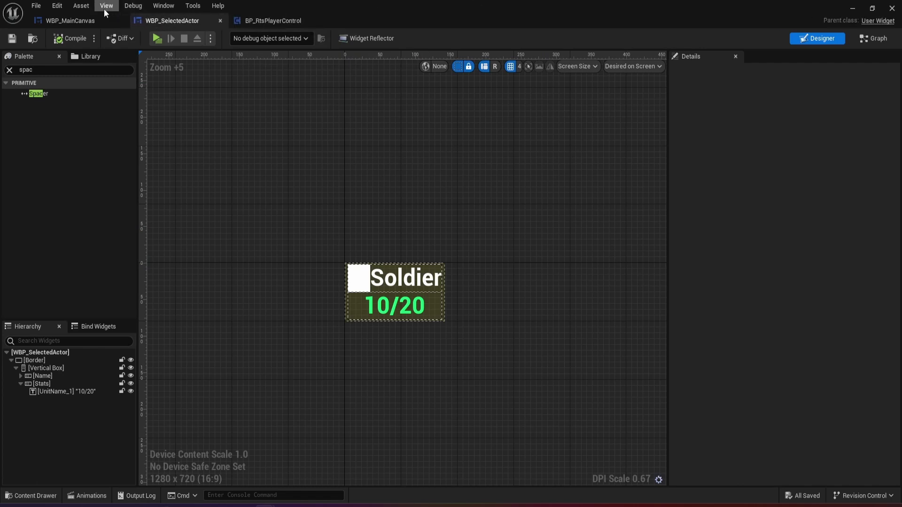
left_click(91, 21)
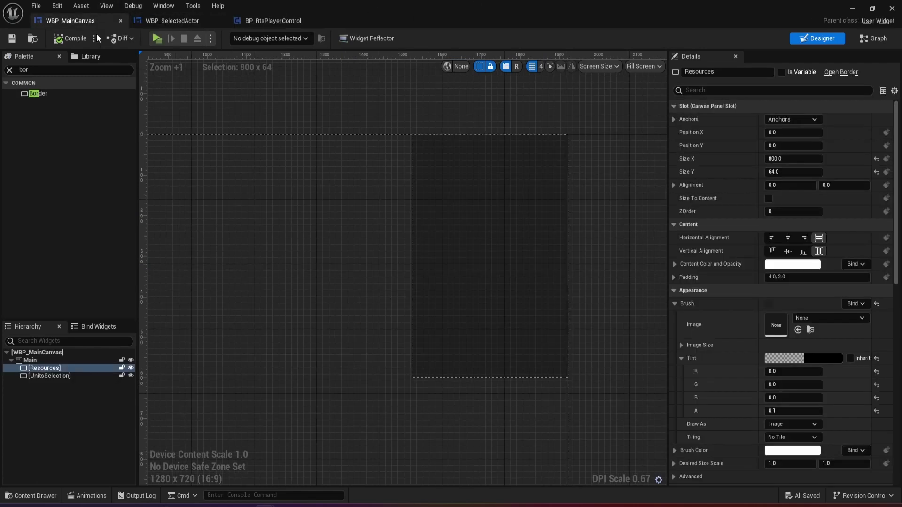
left_click(39, 71)
type("w")
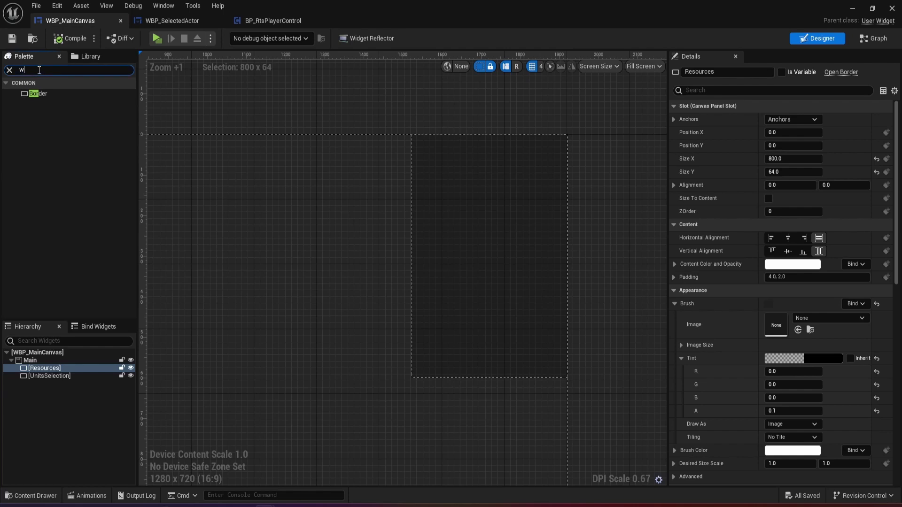
type("b")
left_click_drag(62, 98, 63, 398)
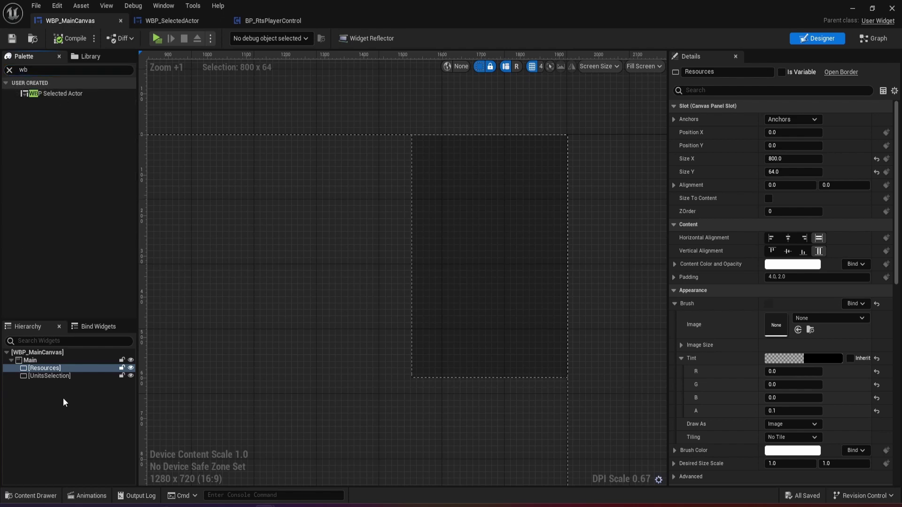
Add a Vertical Box inside the UnitsSelection border
left_click(40, 377)
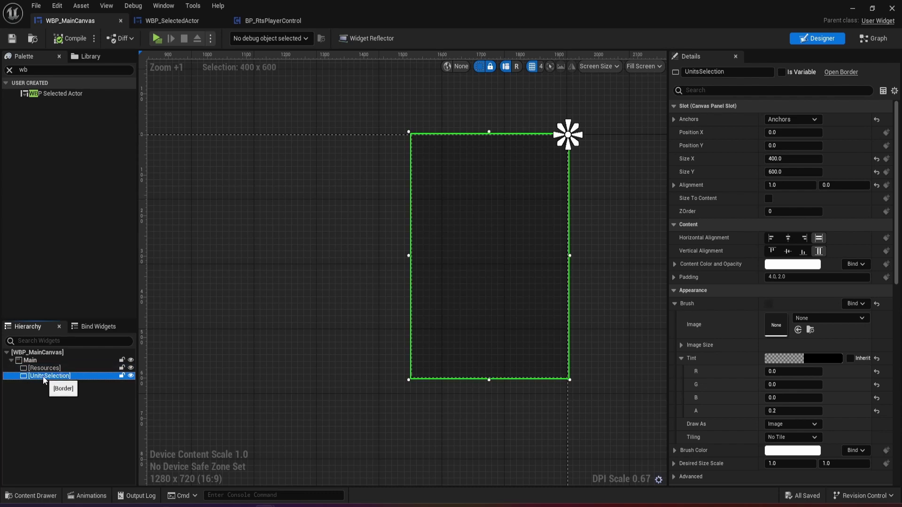
left_click(40, 73)
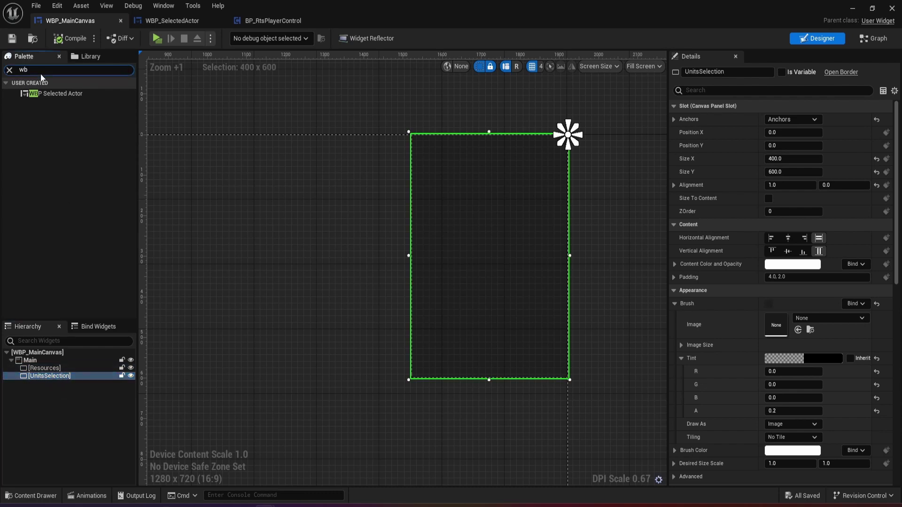
type("ver")
left_click_drag(47, 103, 55, 373)
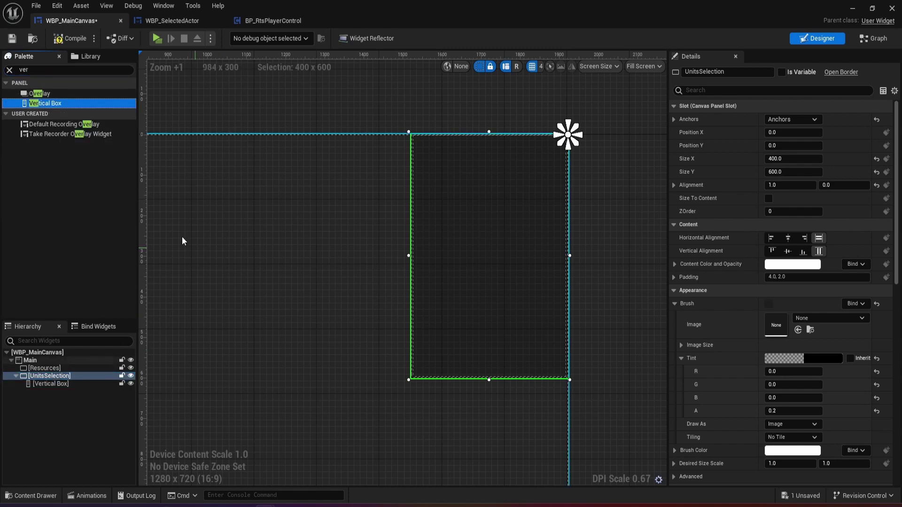
Add a WBP Selected Actor widget inside the new Vertical Box
left_click(40, 382)
left_click(45, 69)
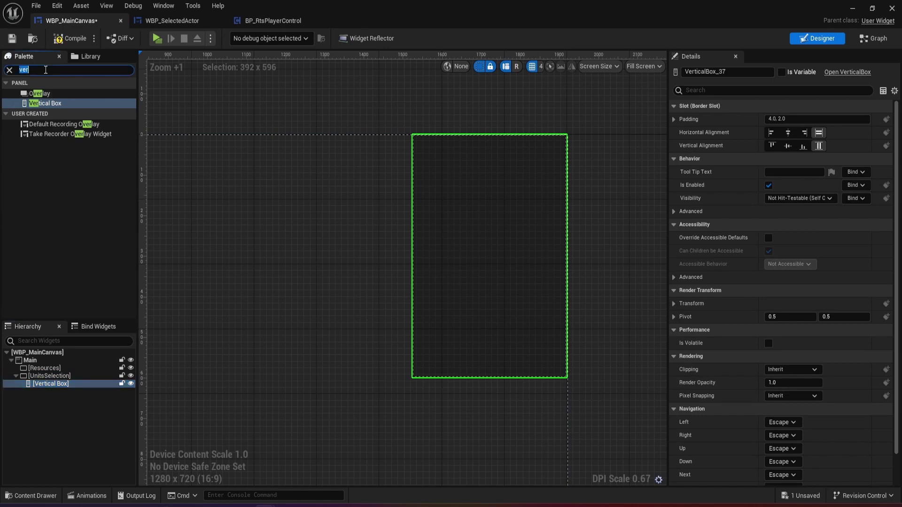
key("BackSpace")
type("w")
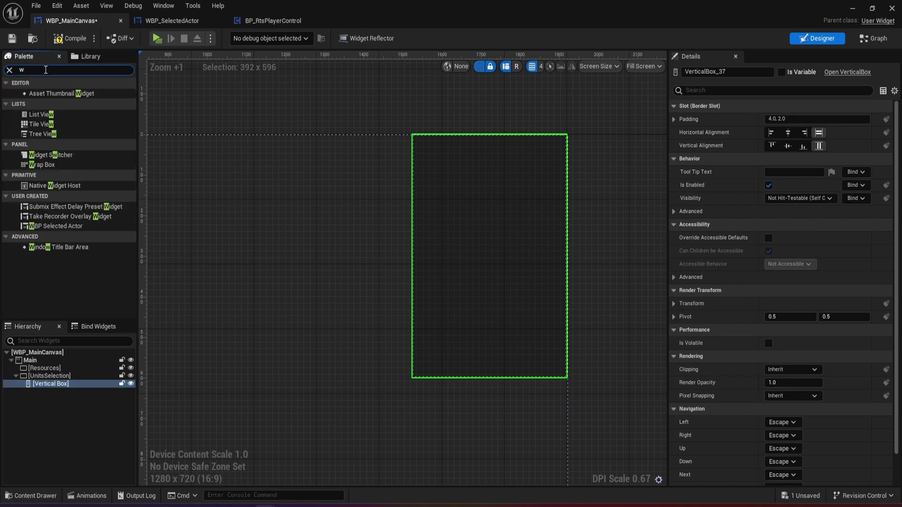
type("bp")
left_click_drag(46, 93, 58, 389)
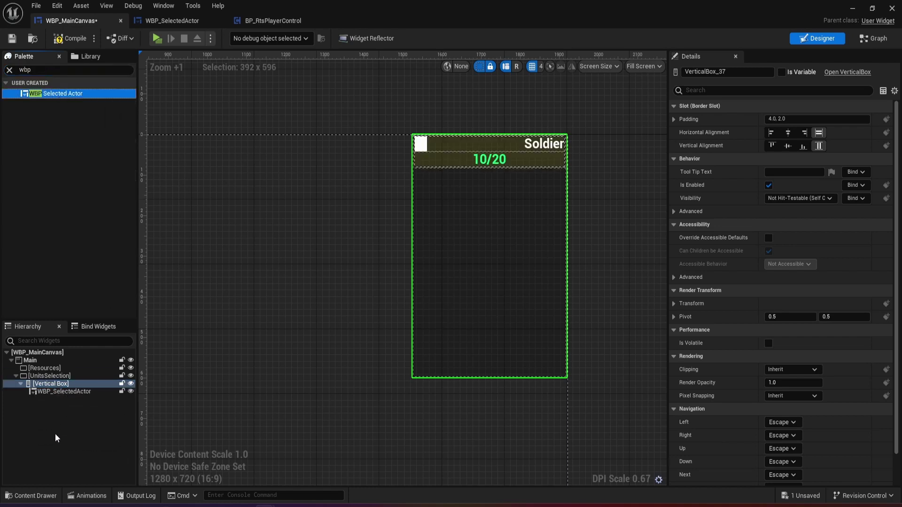
Duplicate the WBP_SelectedActor entry five times in the Vertical Box
left_click(46, 391)
key("ctrl+d")
key("ctrl+d")
key("ctrl+d")
key("ctrl+d")
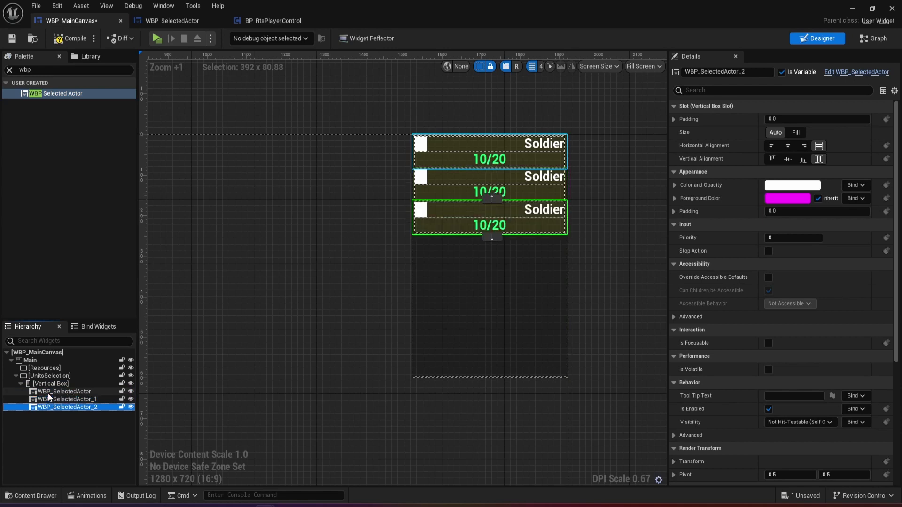
key("ctrl+d")
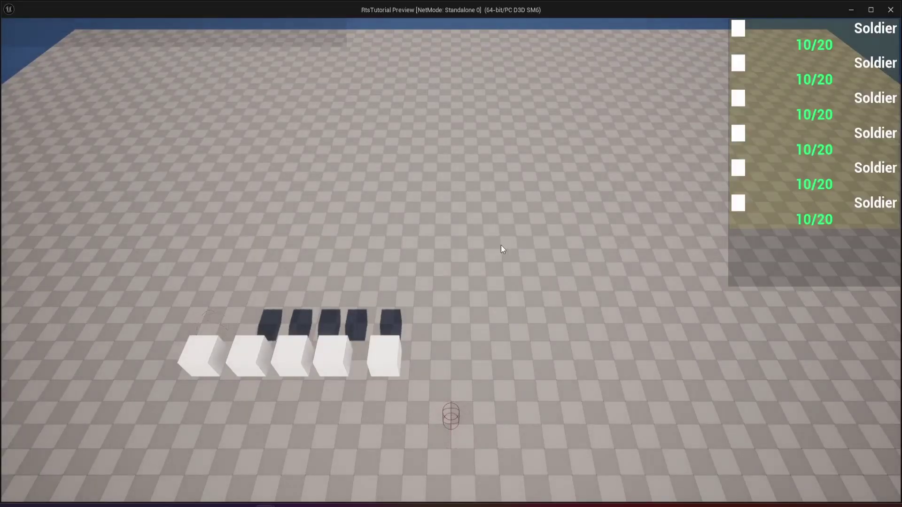
Test box selection of the cubes in the game preview with the unit list displayed
left_click_drag(528, 202, 494, 331)
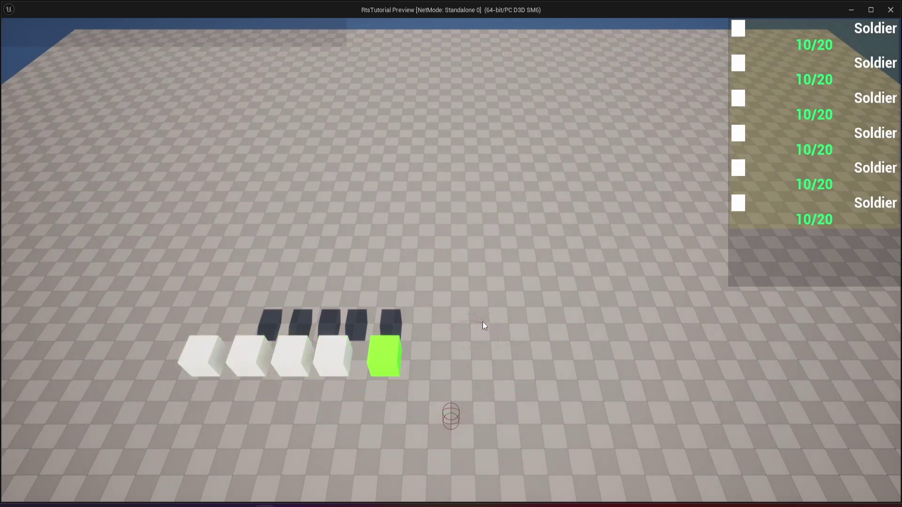
middle_click_drag(483, 321, 572, 218)
left_click_drag(540, 234, 254, 352)
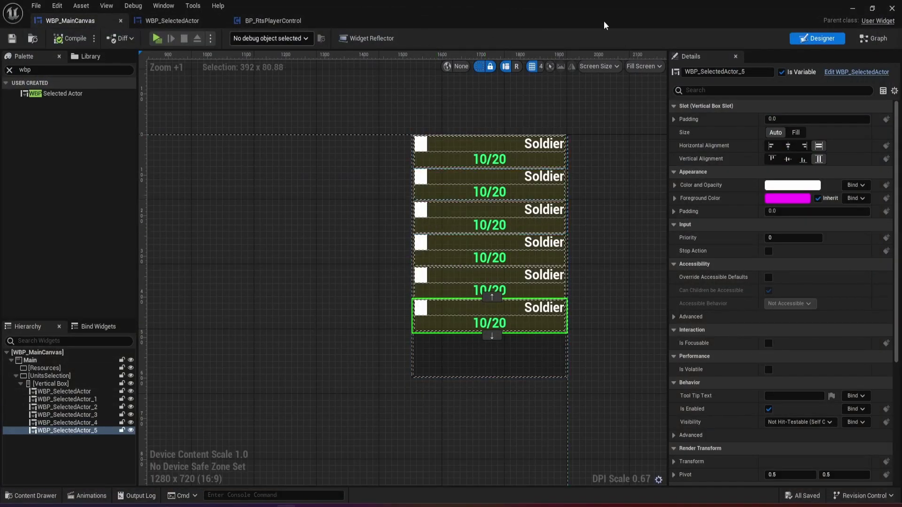
Uncover the Demo level, run it again, test a box selection and stop the play session
left_click_drag(487, 7, 485, 178)
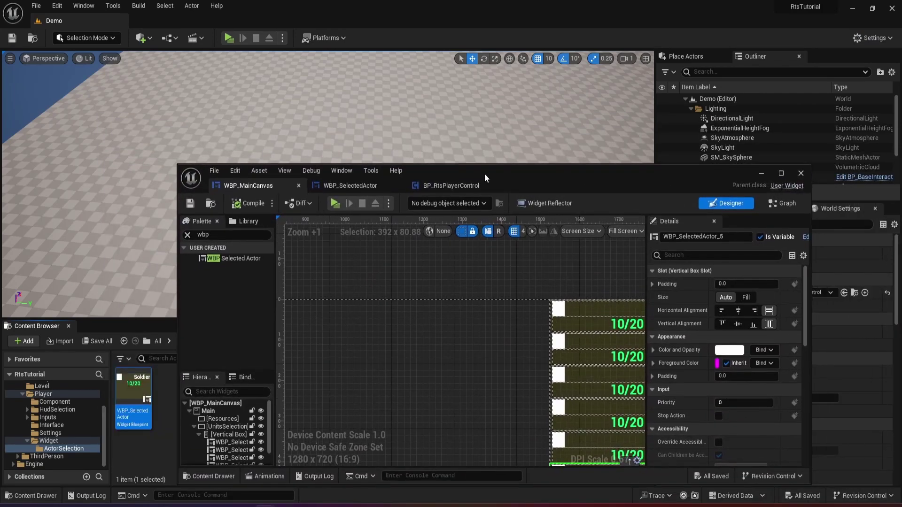
key("alt+p")
left_click_drag(500, 227, 391, 395)
key("Escape")
Close the widget editor window and open the BP_SelectionActor blueprint from the RTSControll/Player/Component folder
left_click_drag(490, 184, 426, 416)
left_click(737, 405)
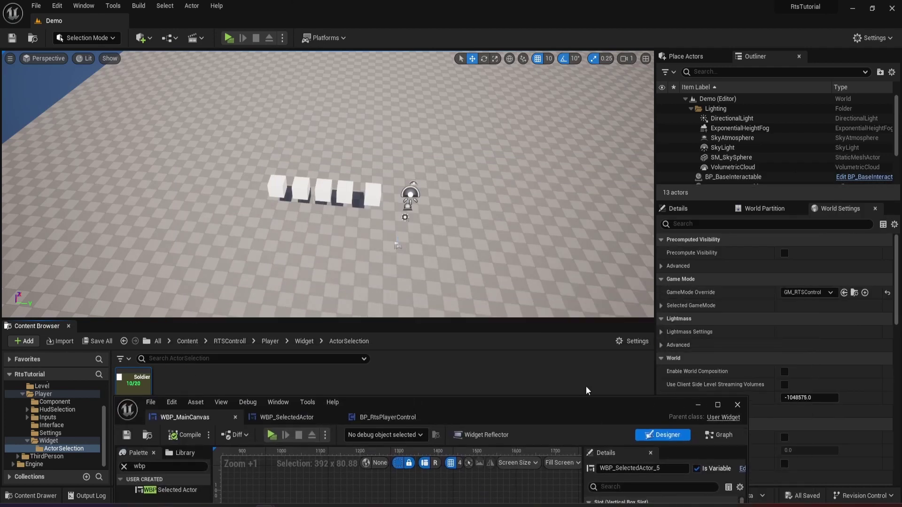
left_click(226, 341)
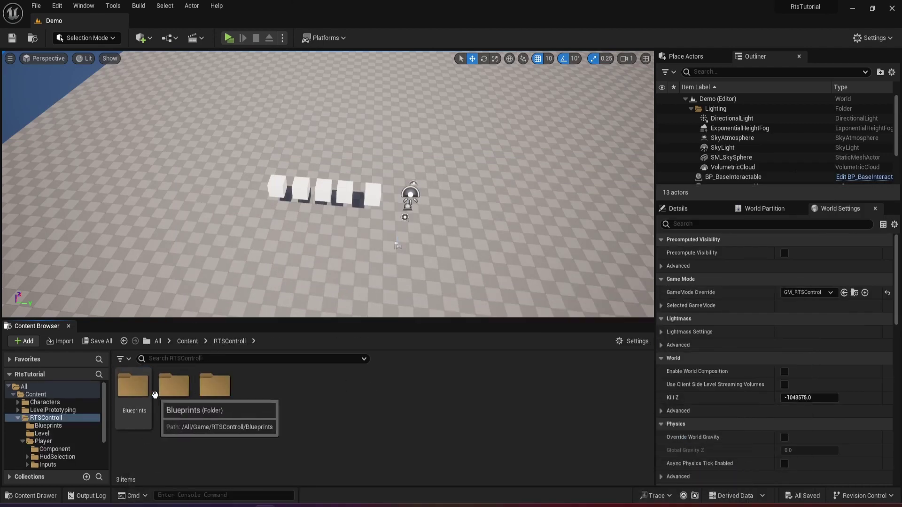
double_click(220, 409)
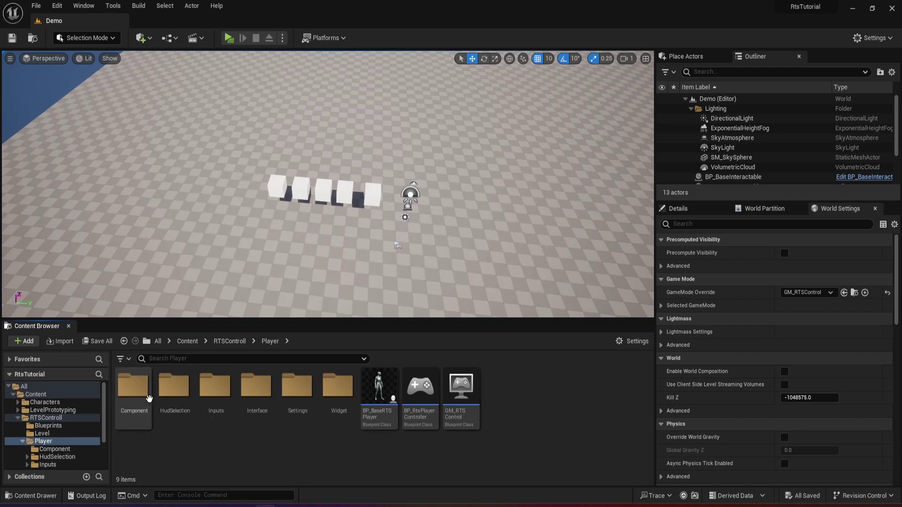
double_click(134, 390)
double_click(174, 394)
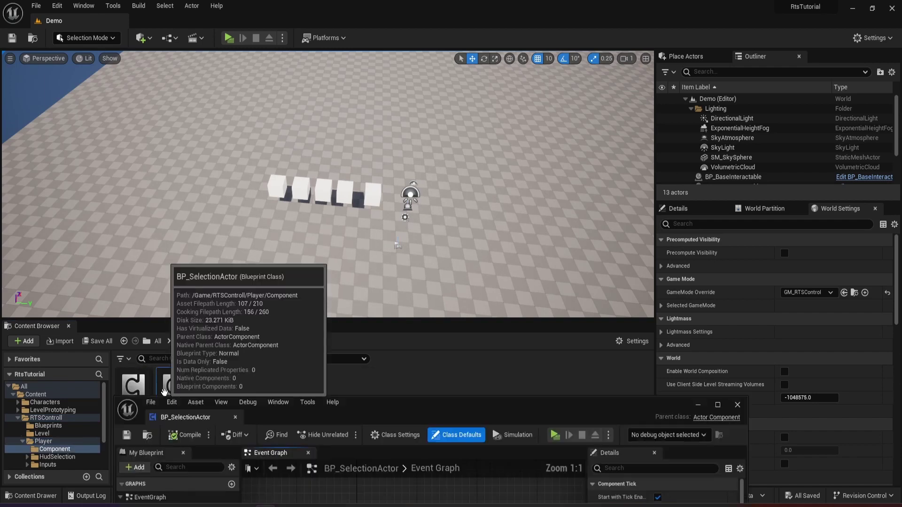
Review the actor select and deselect events in the BP_SelectionActor event graph, uncover the Demo level and stop its game preview
left_click_drag(398, 413, 376, 3)
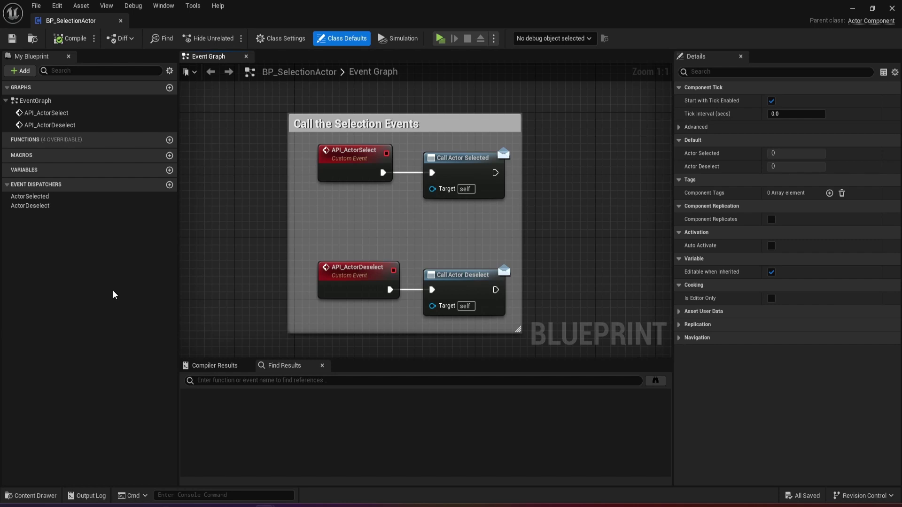
left_click_drag(456, 5, 373, 402)
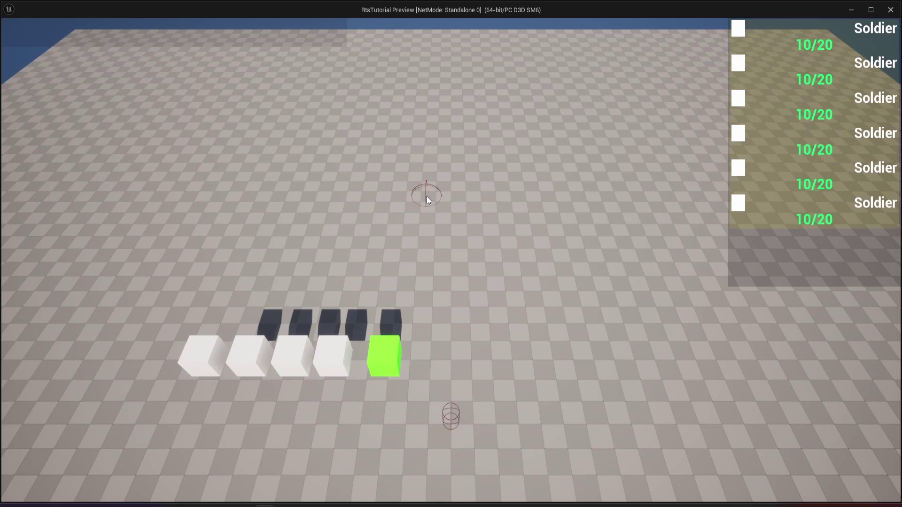
key("Escape")
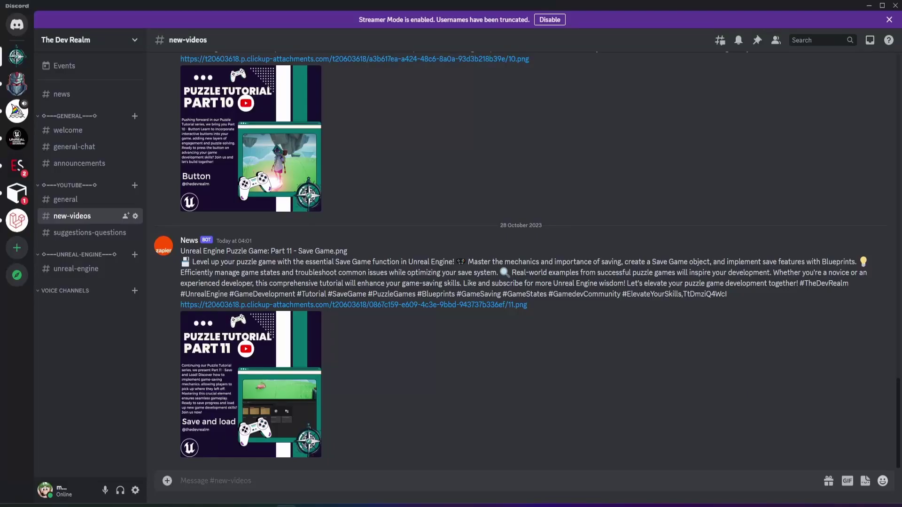
Switch to Discord and look through The Dev Realm server's new-videos, general and suggestions-questions channels
scroll(337, 277, "up", 20)
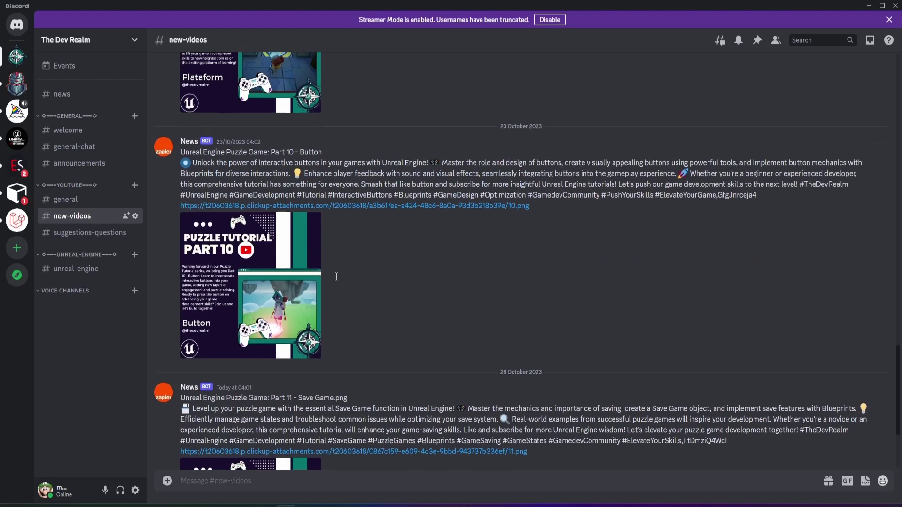
scroll(329, 199, "up", 6)
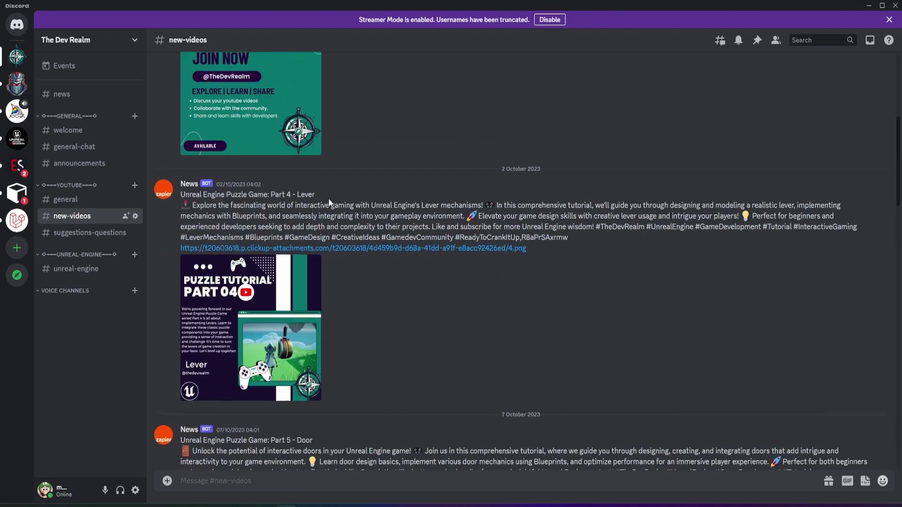
scroll(354, 239, "down", 12)
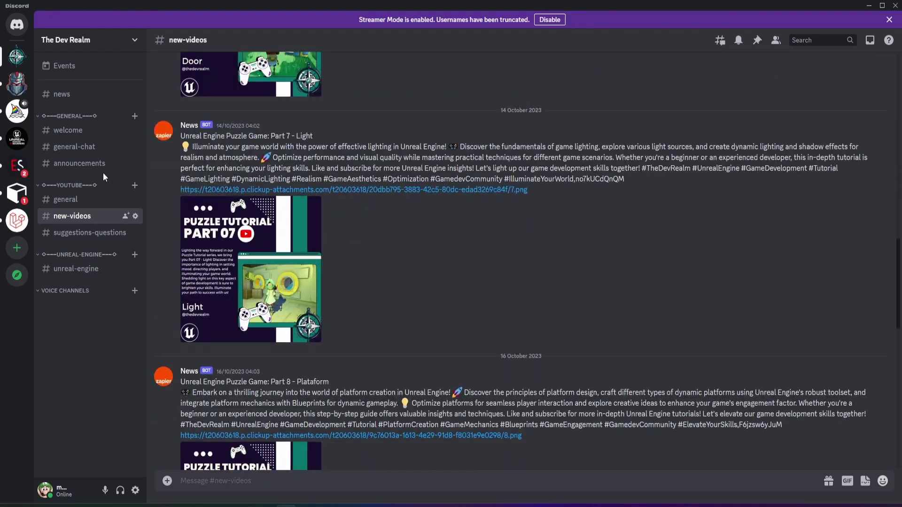
left_click(66, 200)
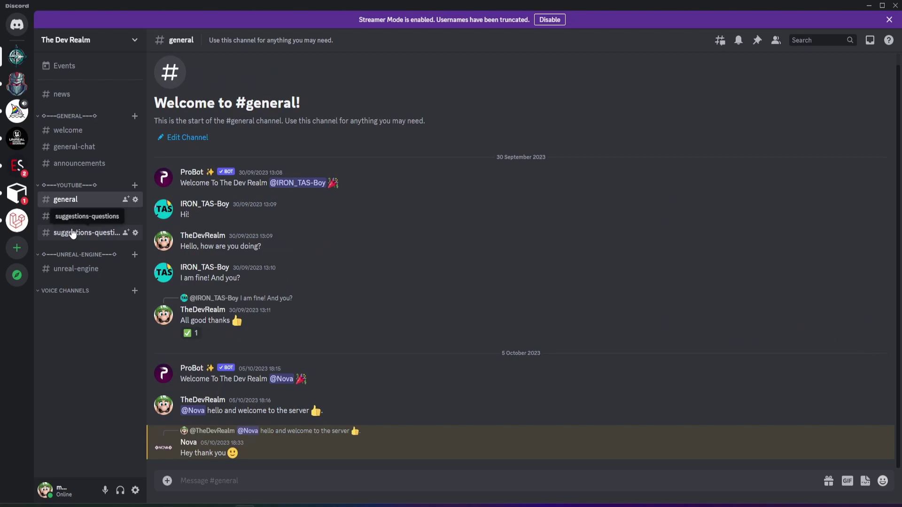
left_click(73, 233)
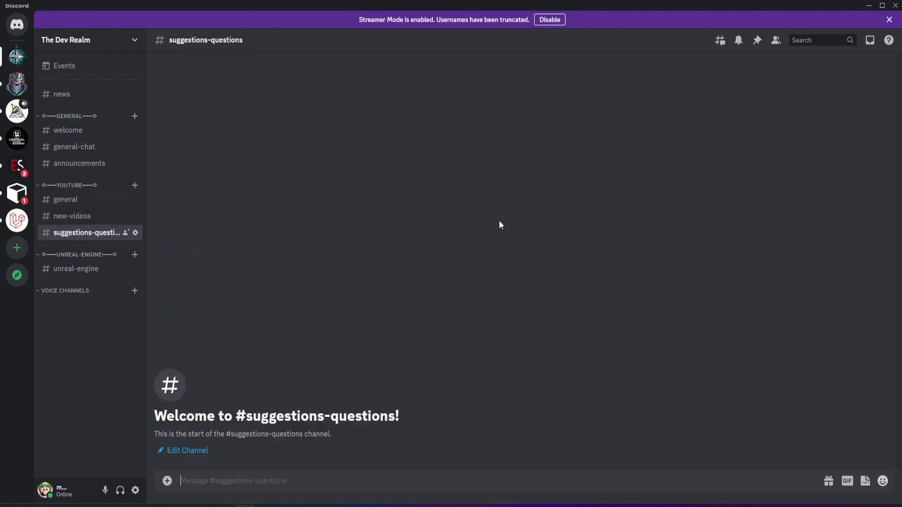